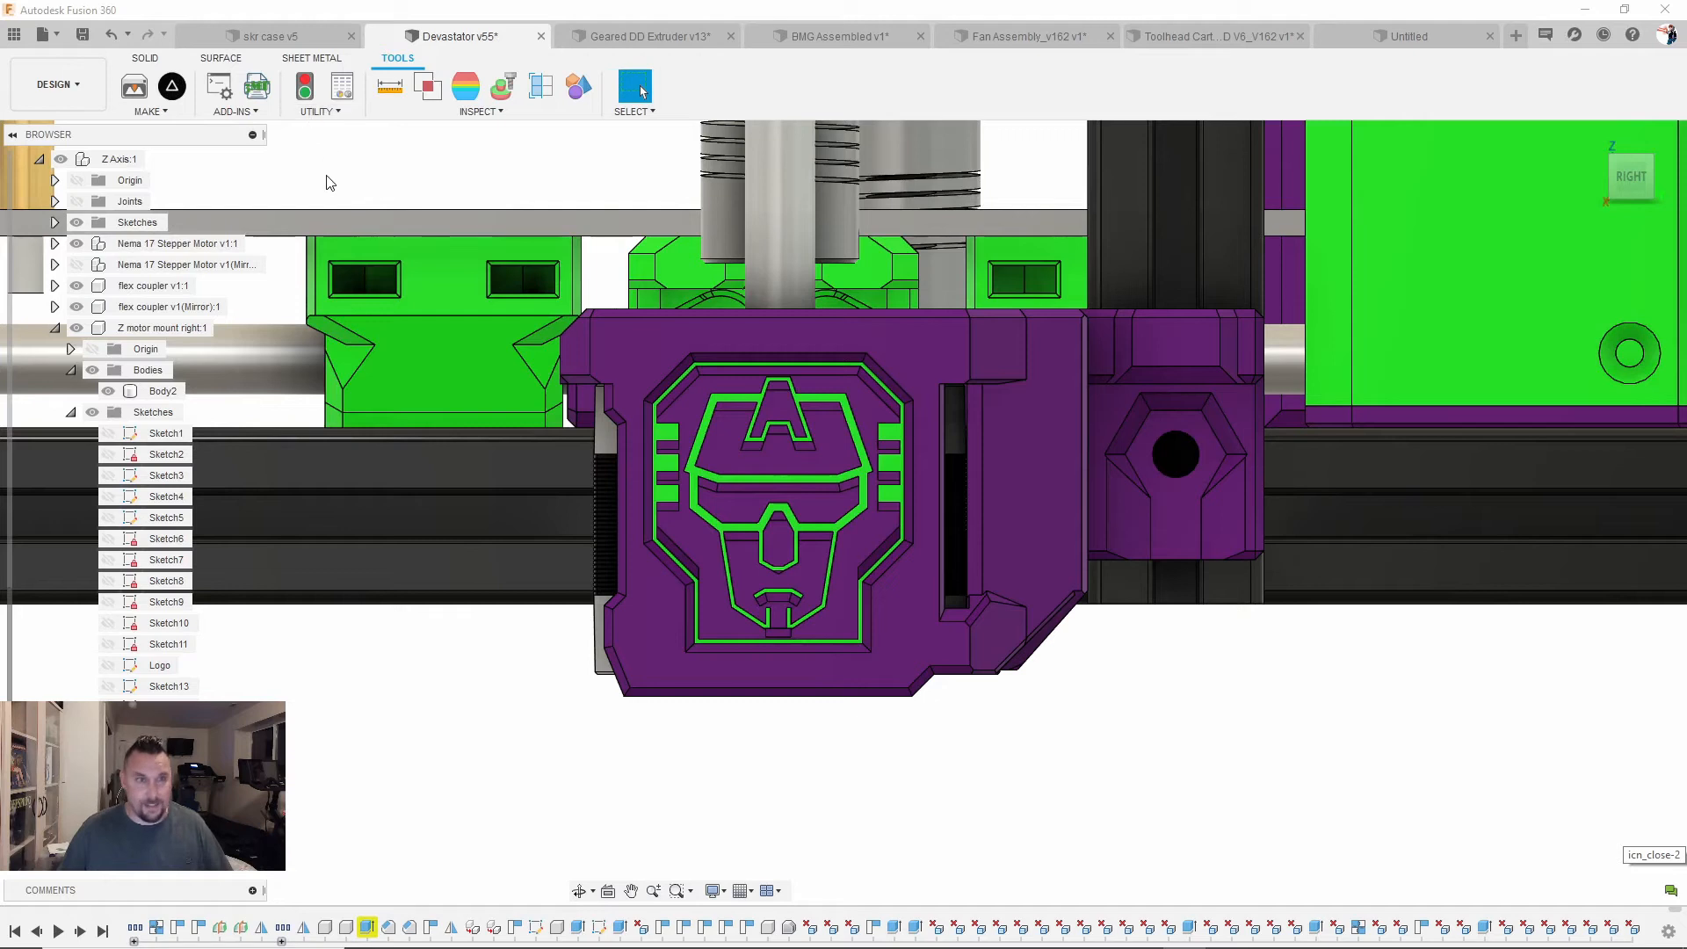
pyautogui.click(145, 58)
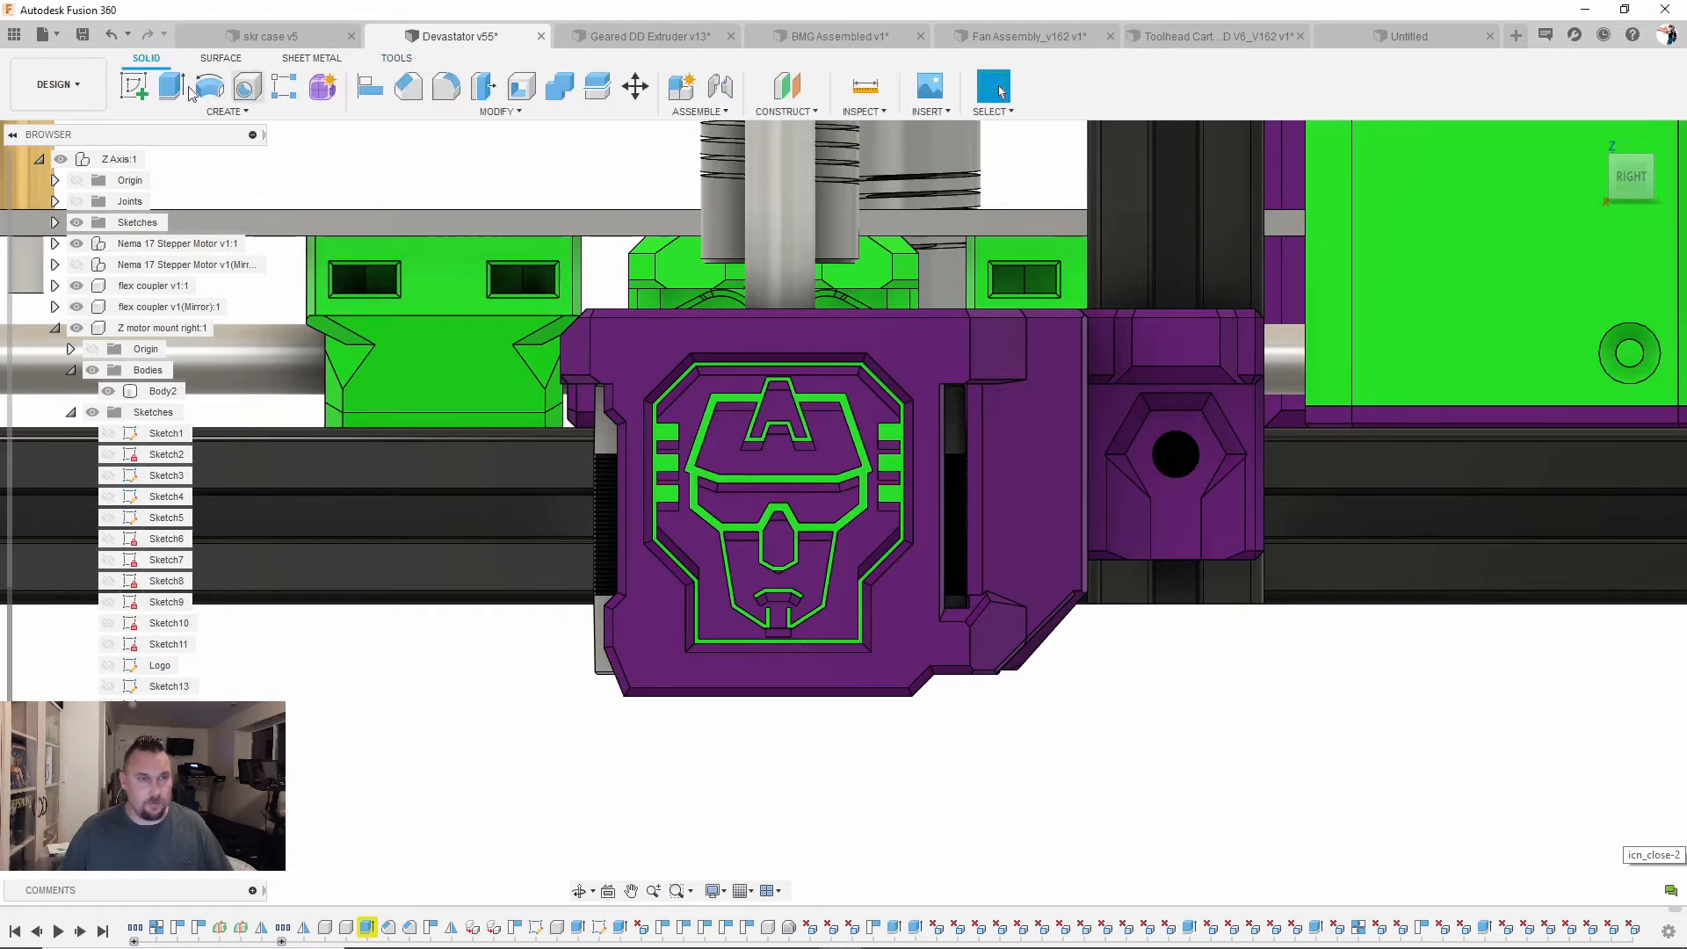
pyautogui.click(158, 391)
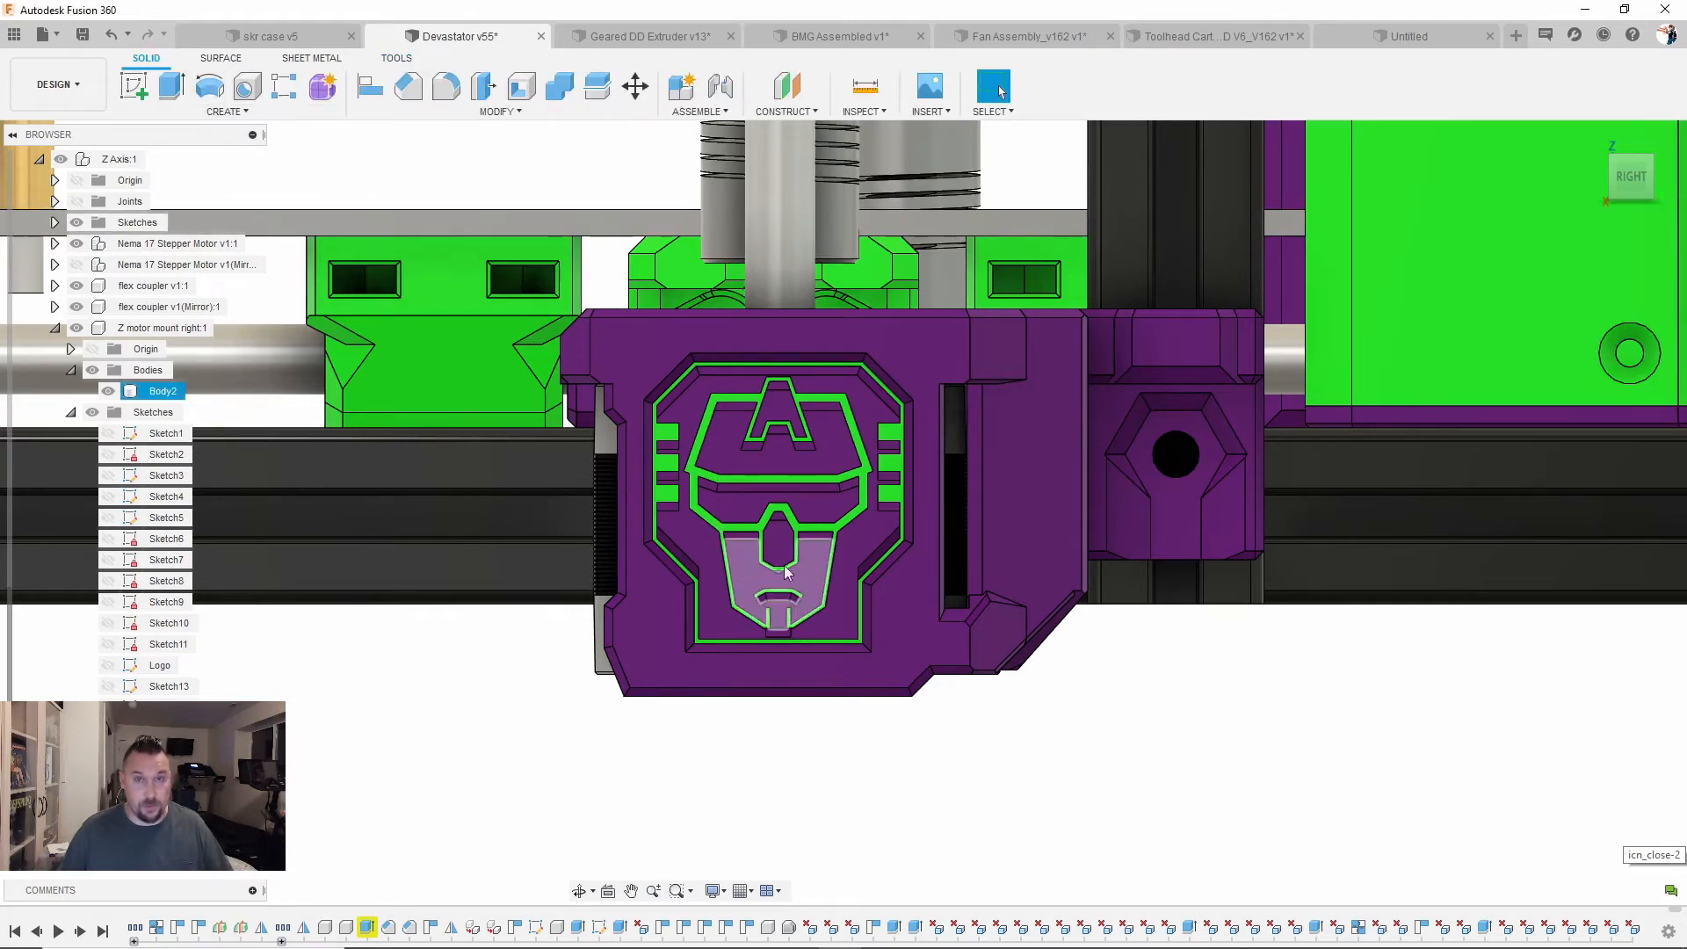
pyautogui.click(203, 160)
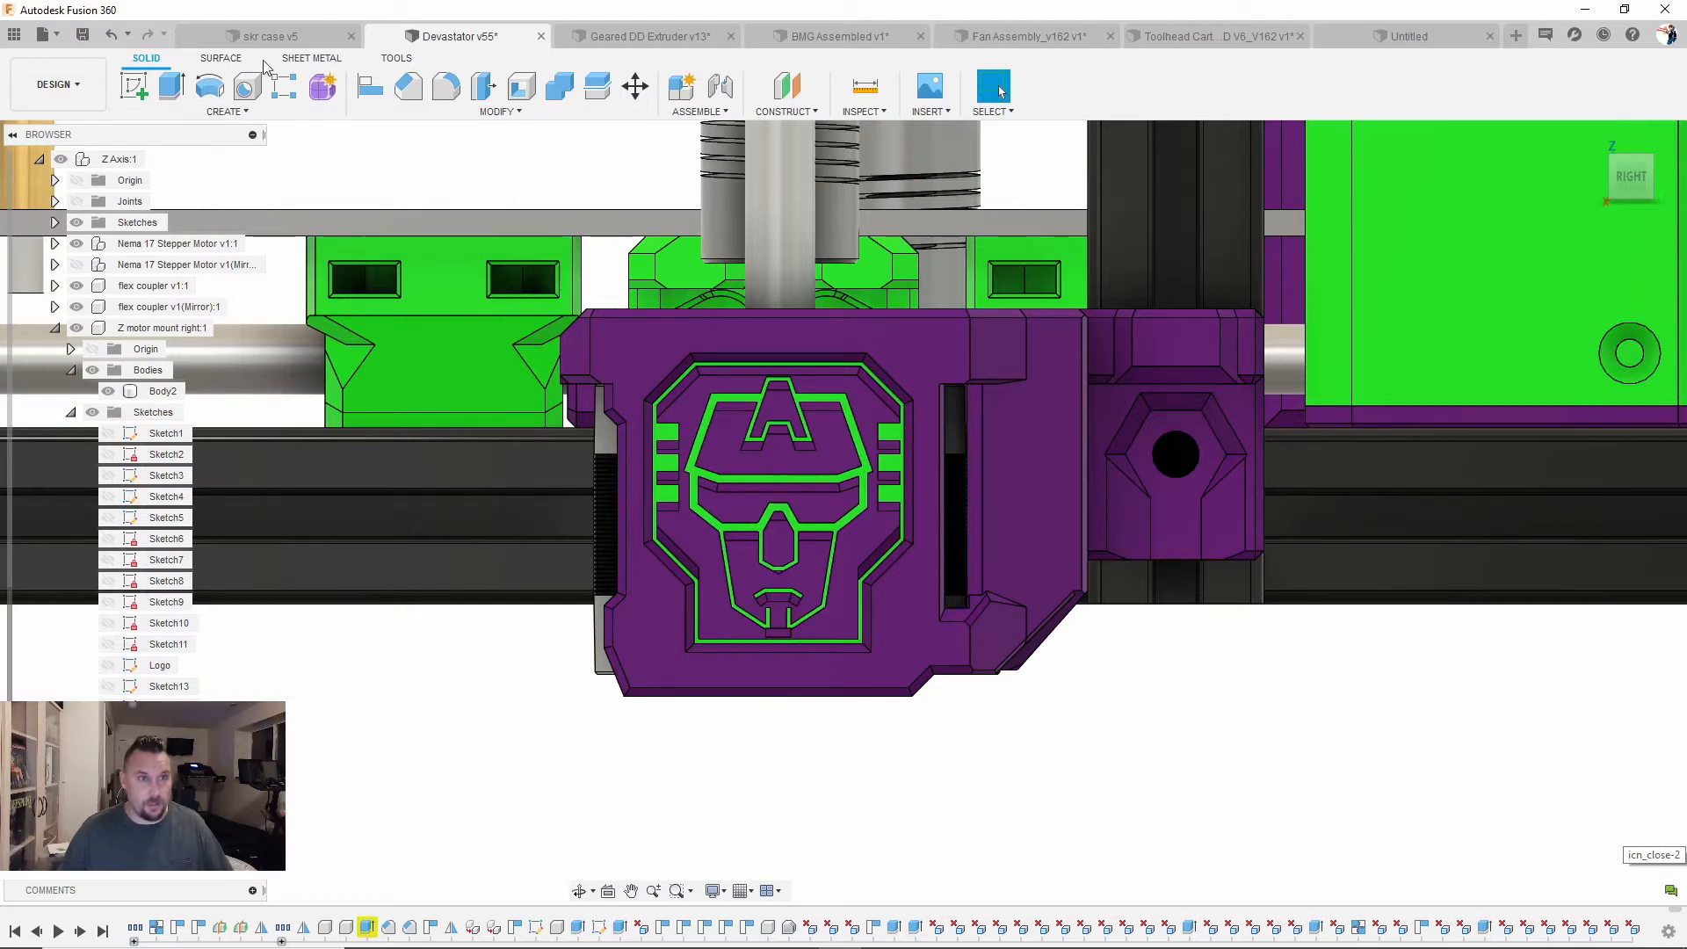
# Step: Search the Fusion 360 App Store in the browser for "origin", open the Shaper Utilities add-in page, and return to the Fusion model
pyautogui.click(393, 58)
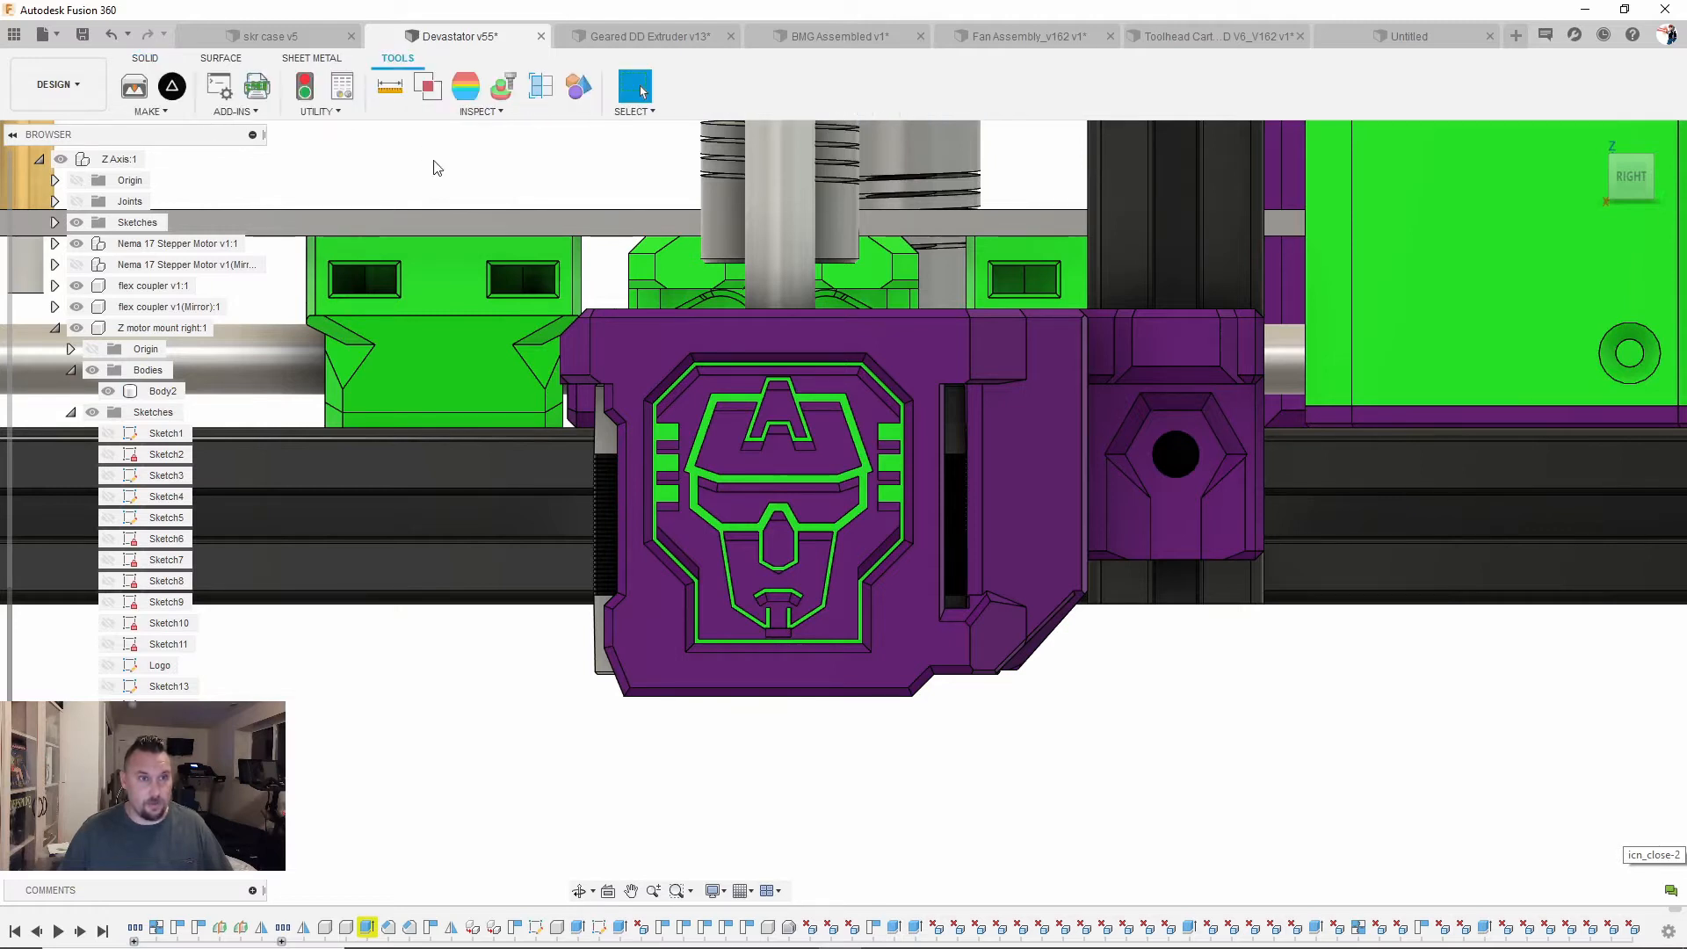
pyautogui.click(241, 110)
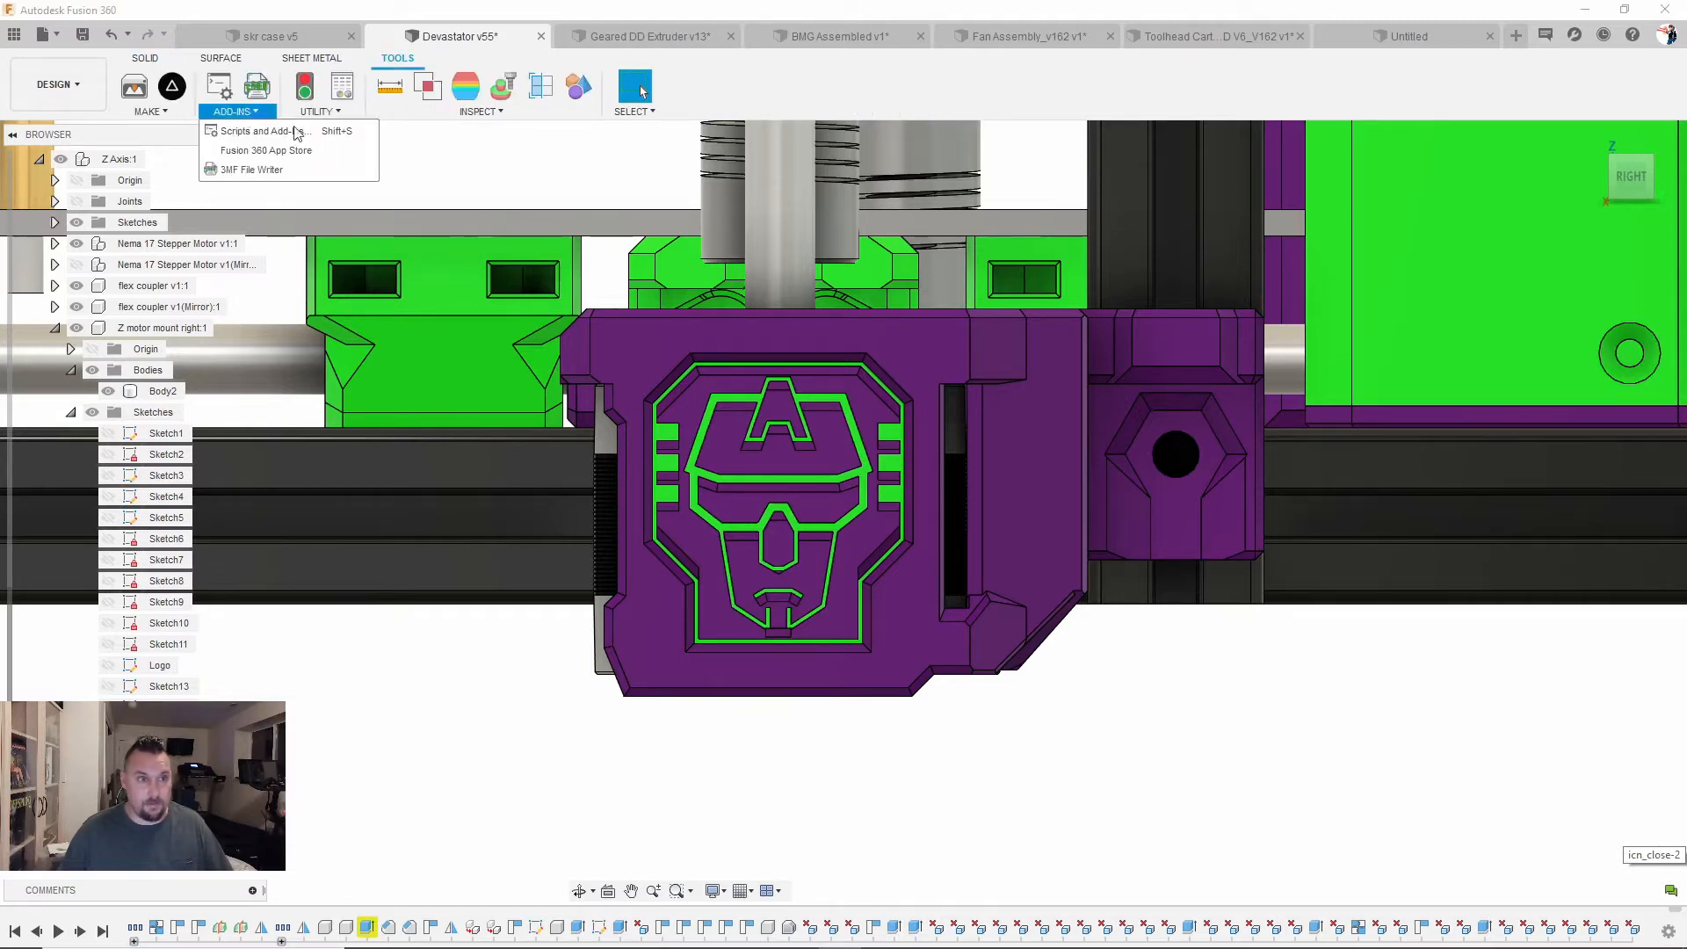
pyautogui.click(274, 151)
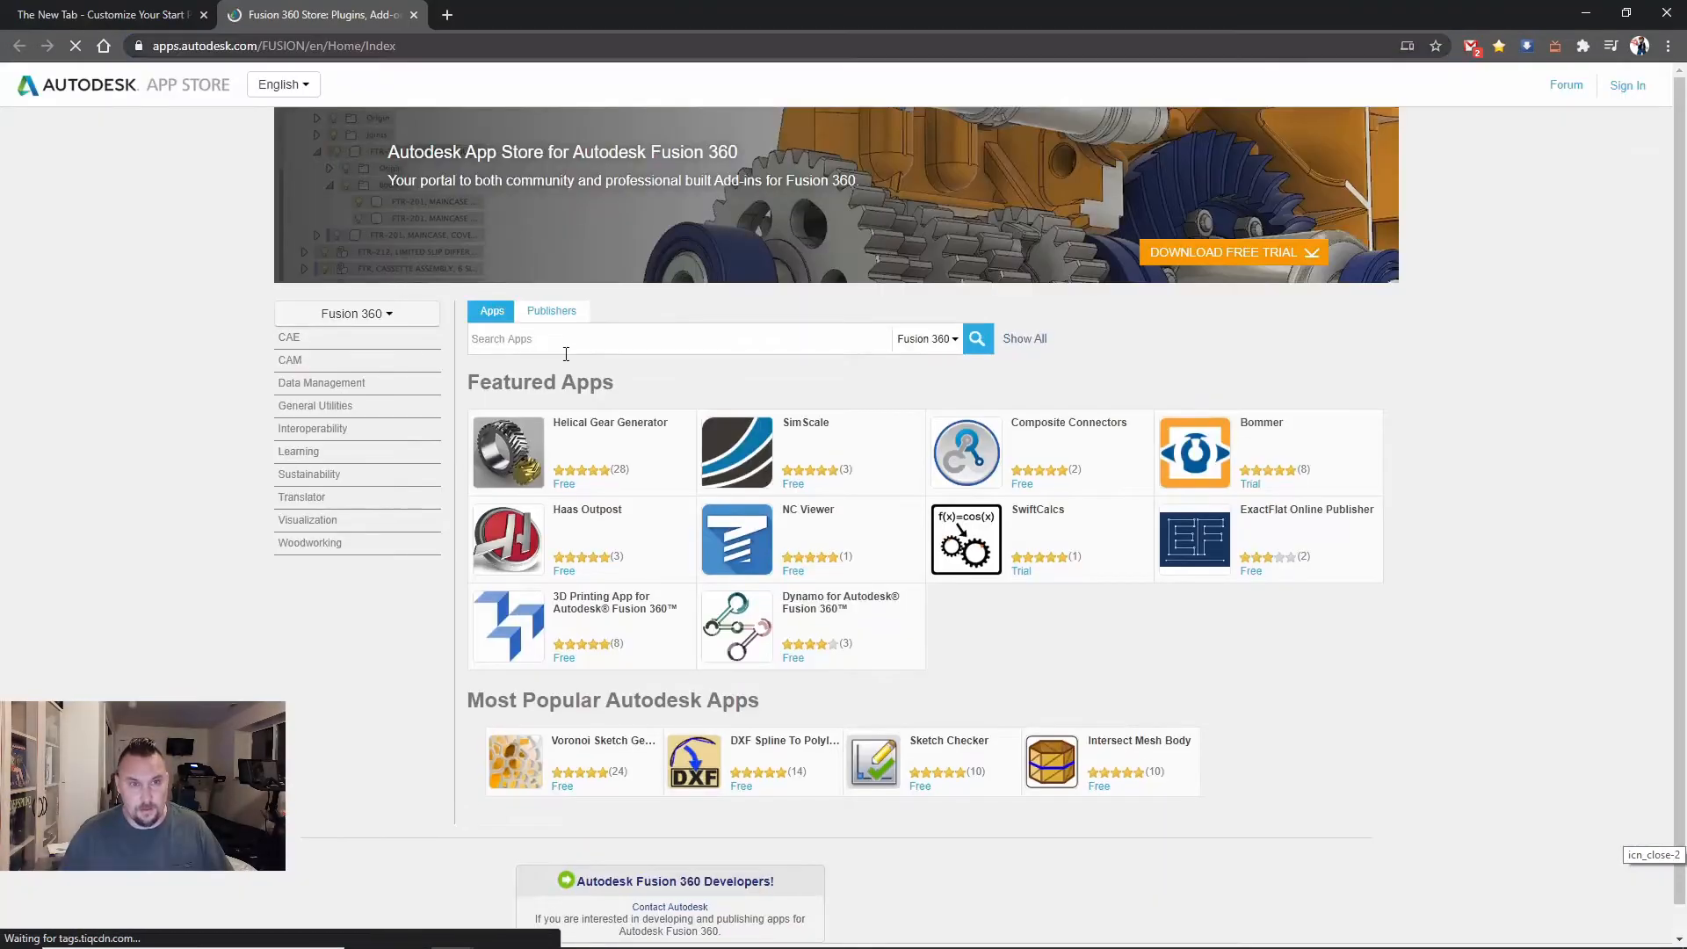
pyautogui.click(647, 344)
pyautogui.write('or')
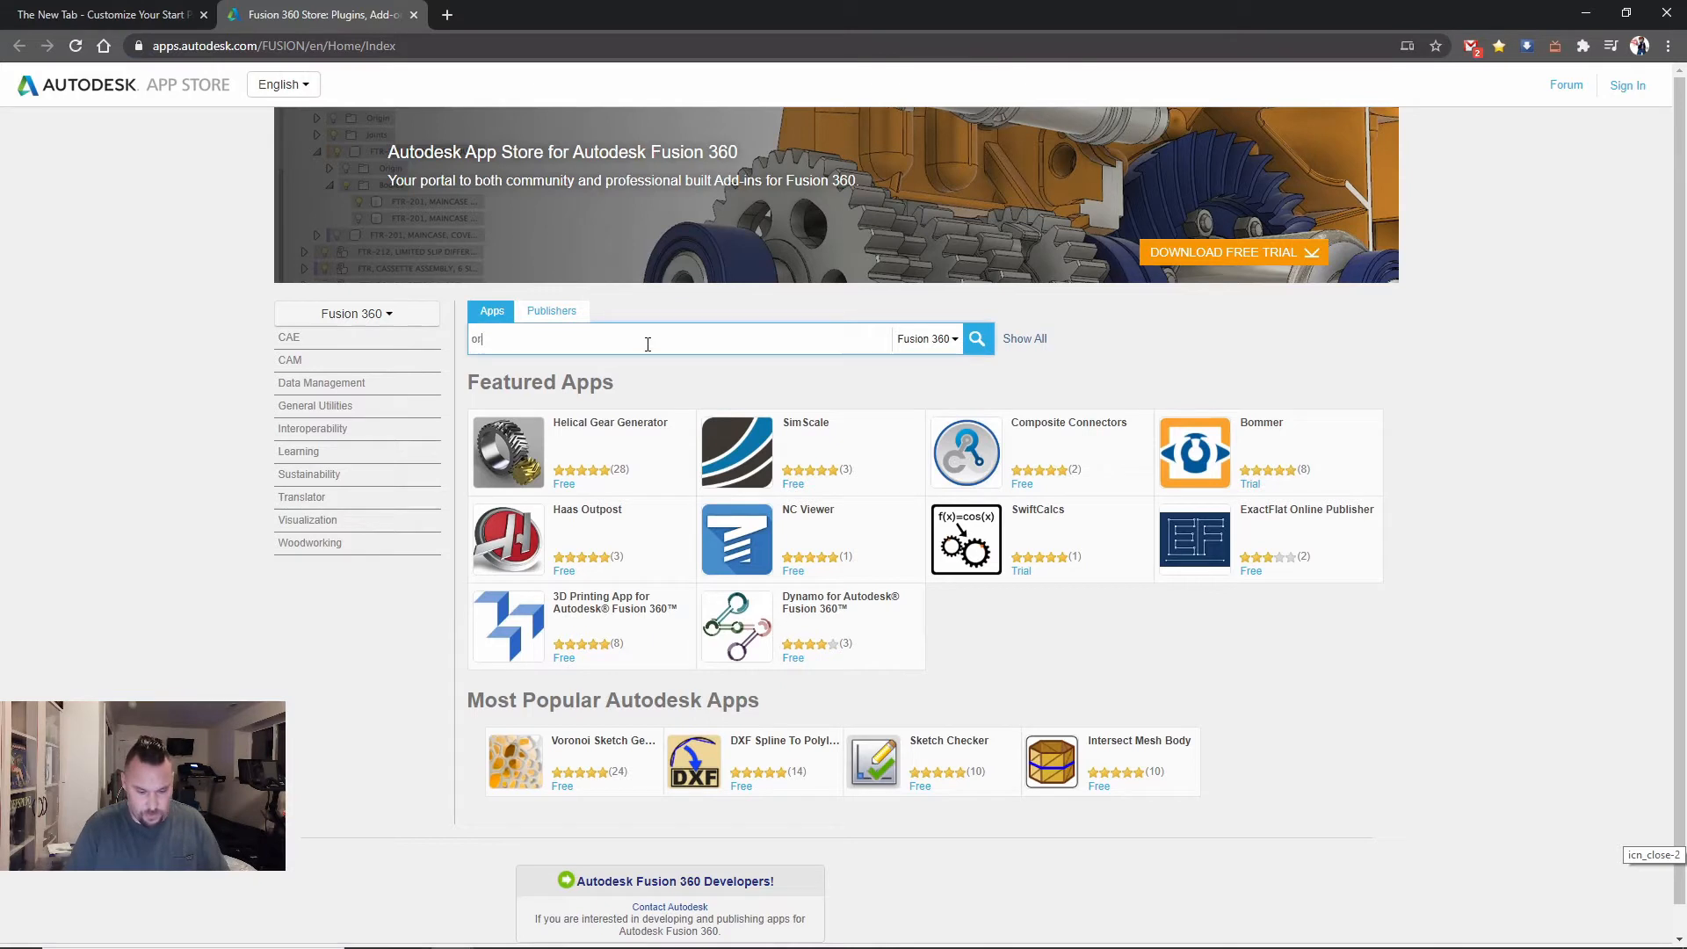
pyautogui.write('igin')
pyautogui.press('Return')
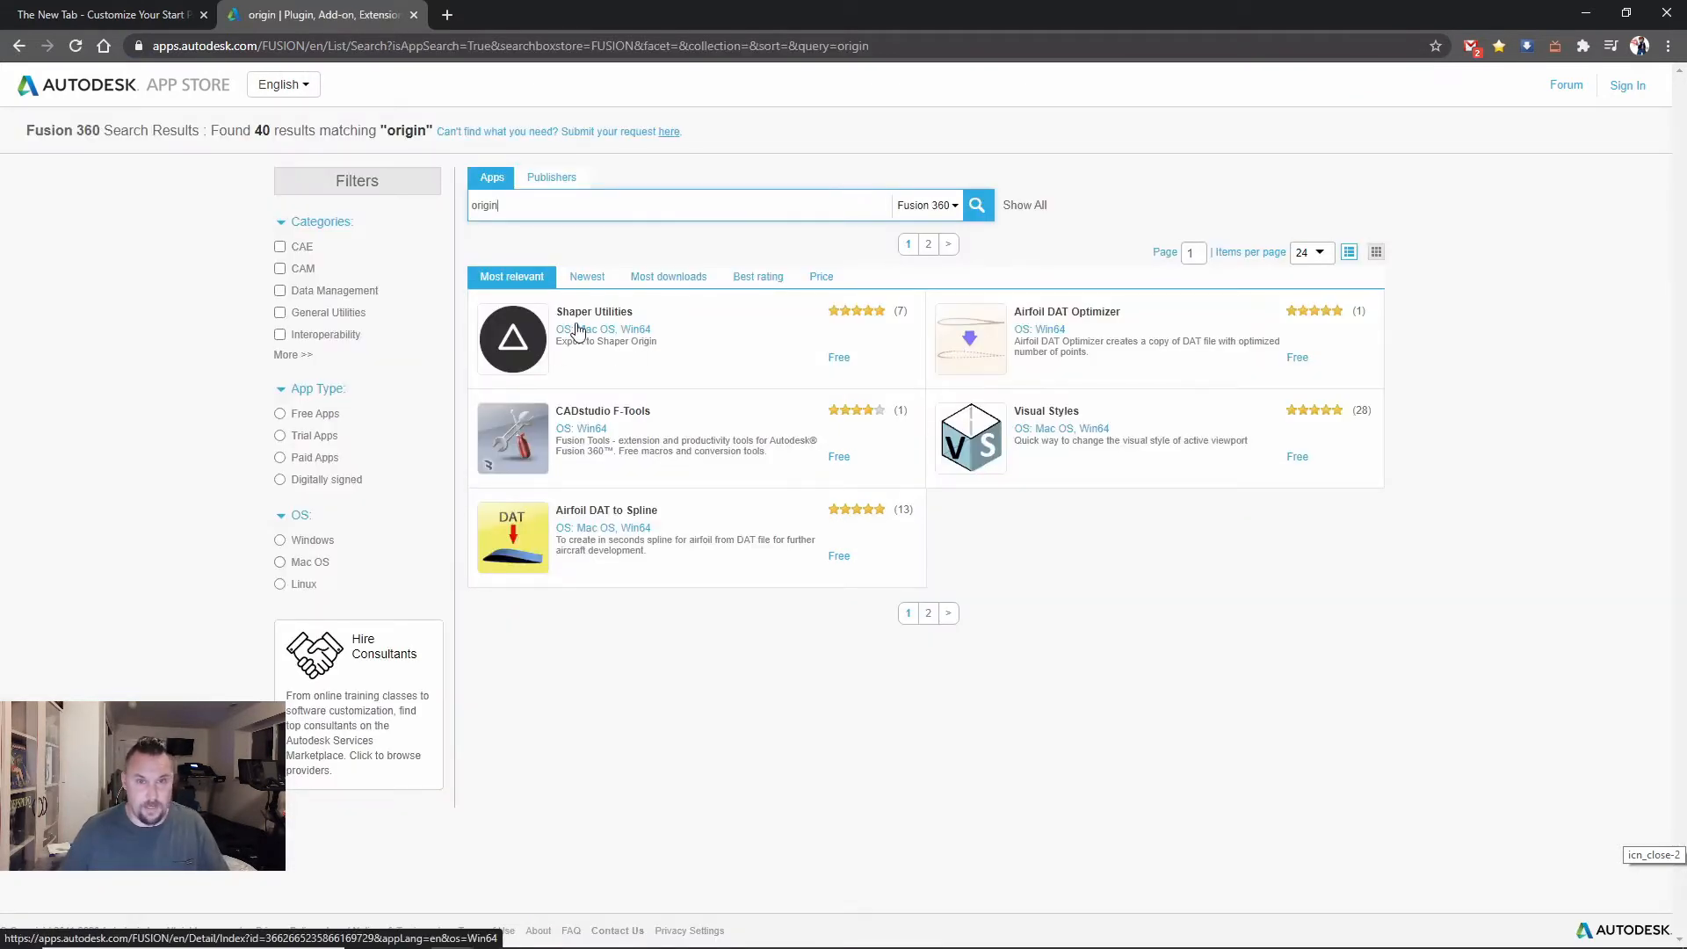
pyautogui.click(525, 337)
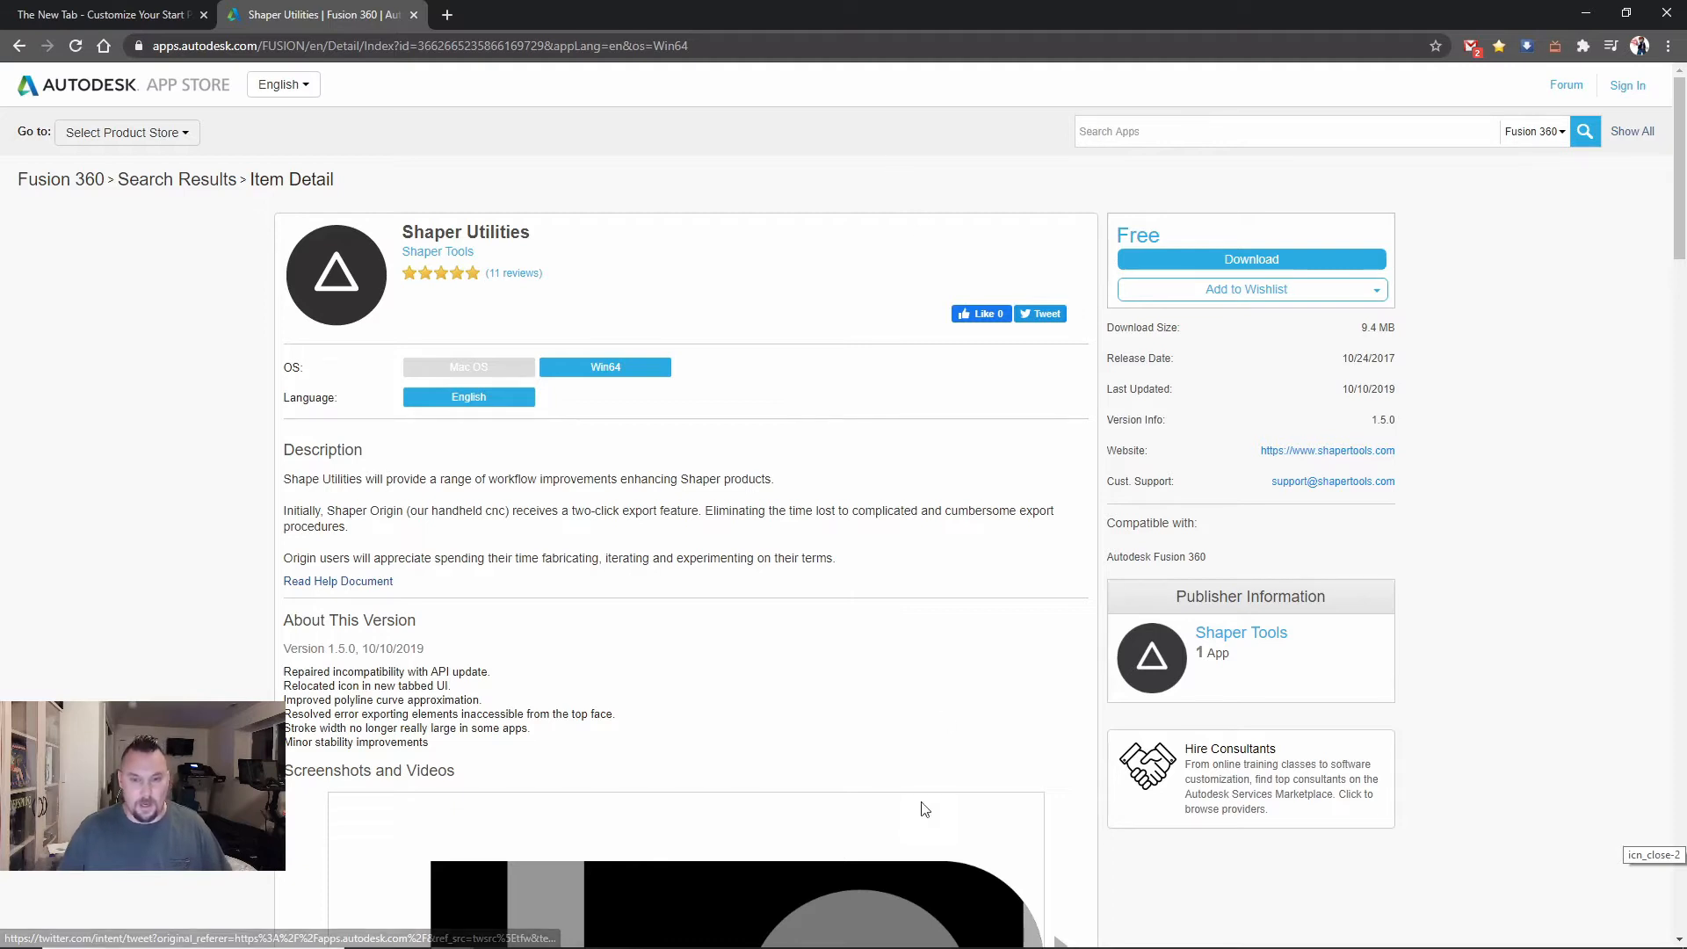
pyautogui.click(841, 929)
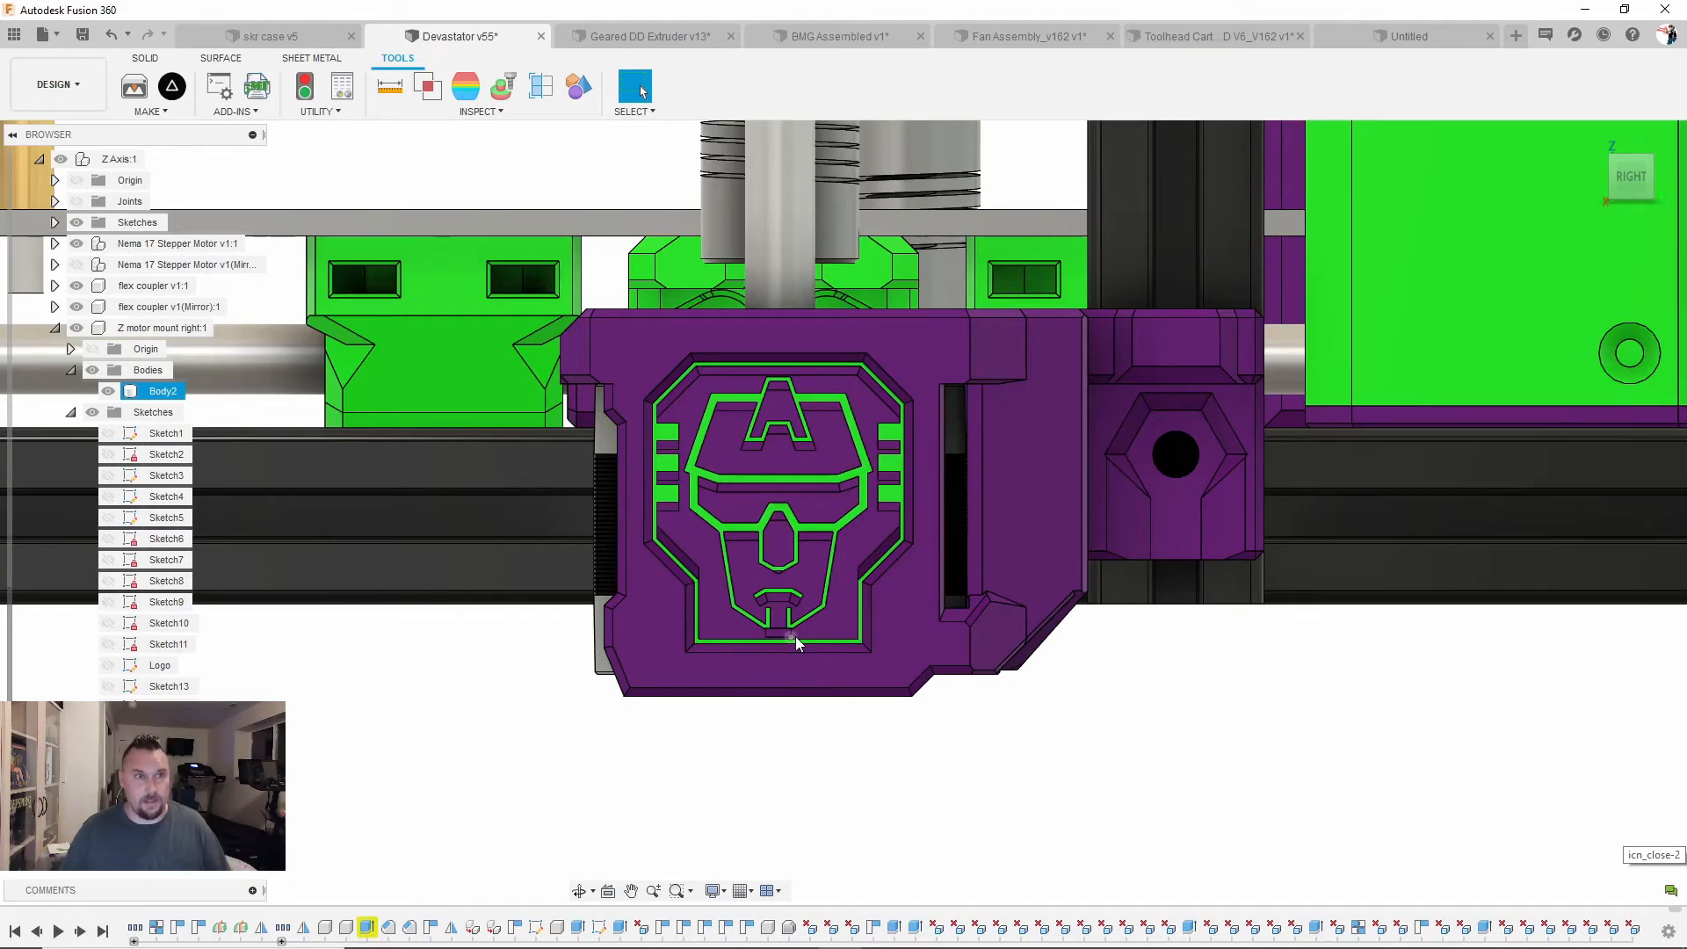
pyautogui.press('Escape')
pyautogui.click(145, 58)
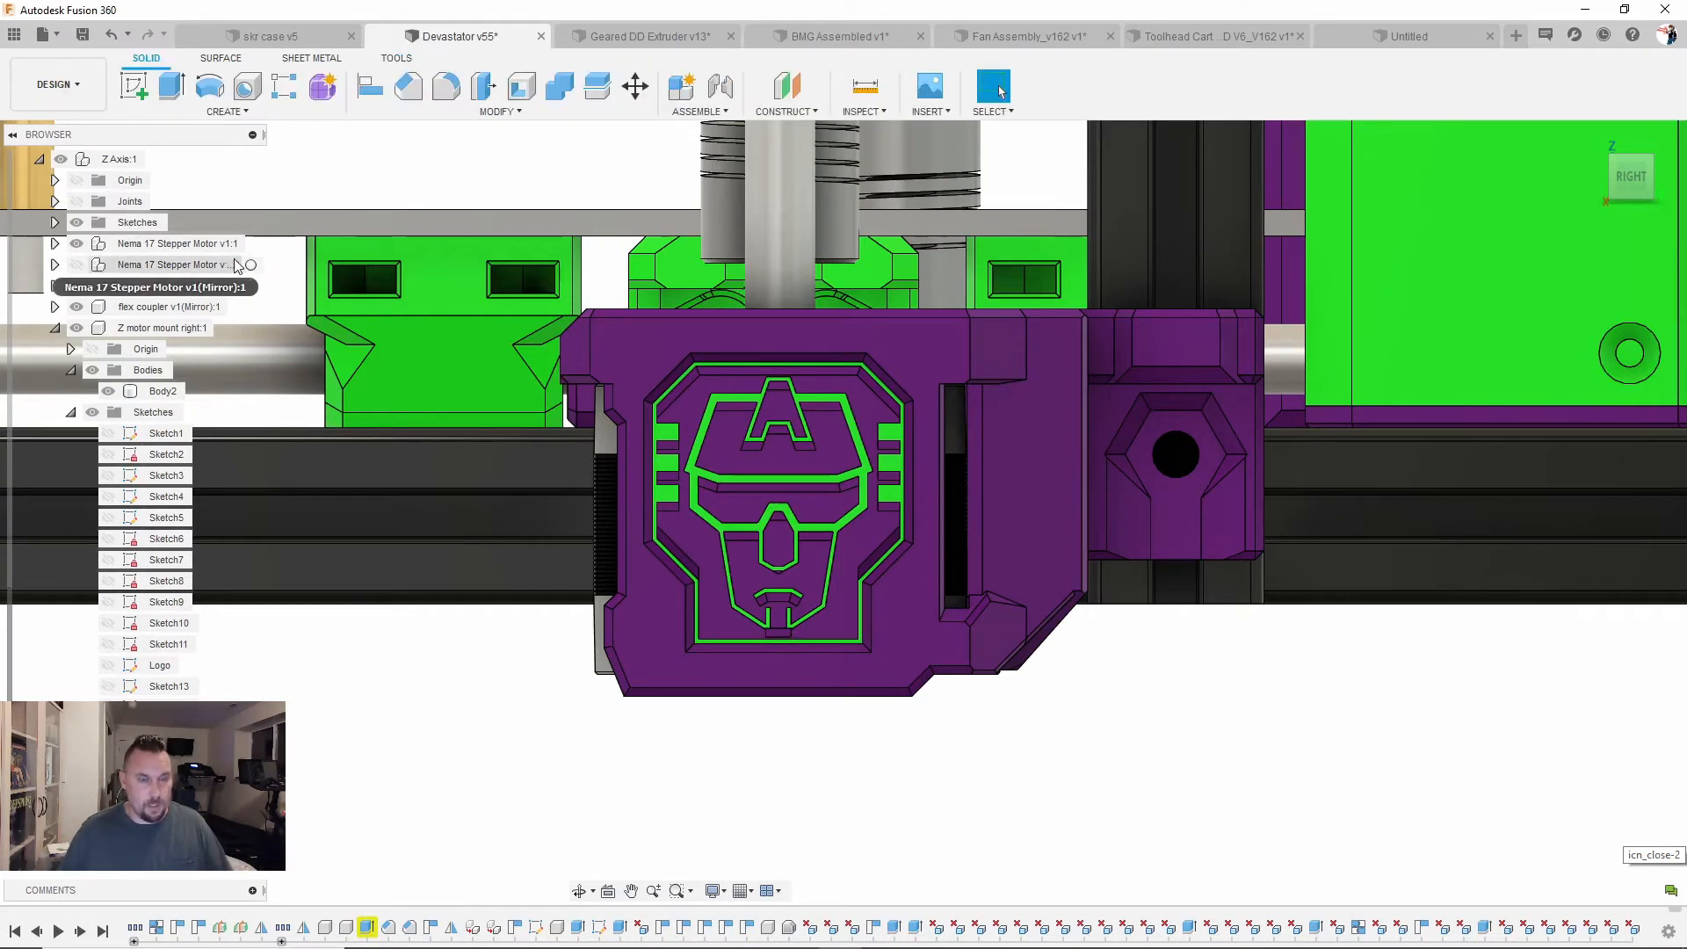
pyautogui.click(914, 564)
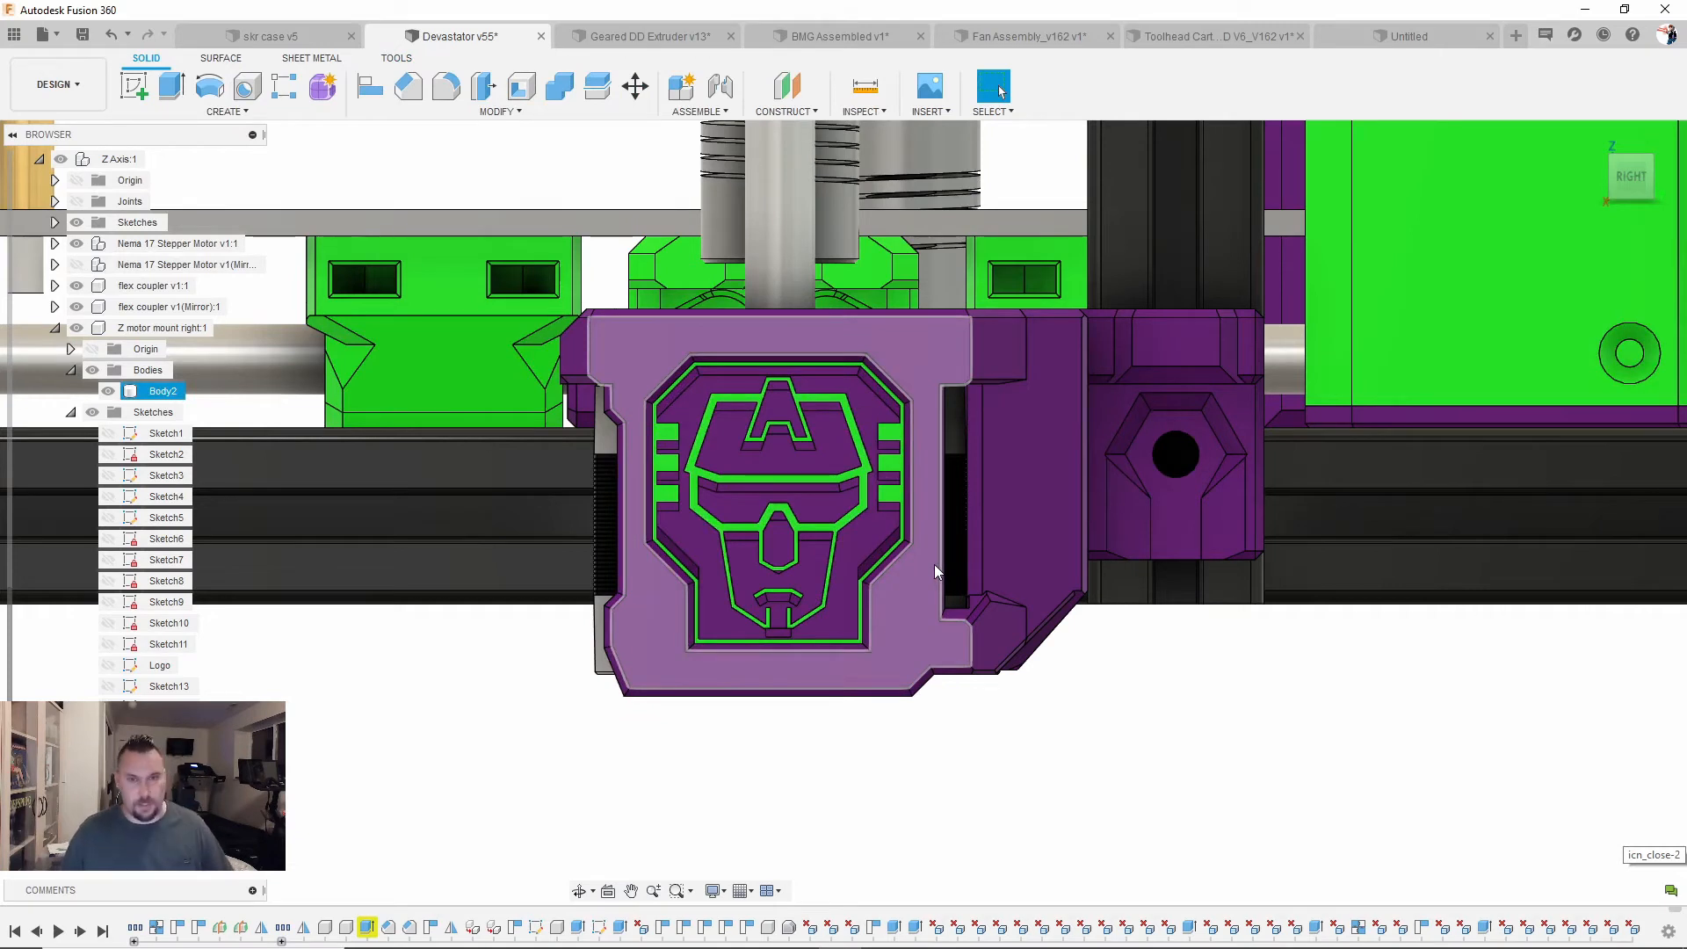
pyautogui.press('Escape')
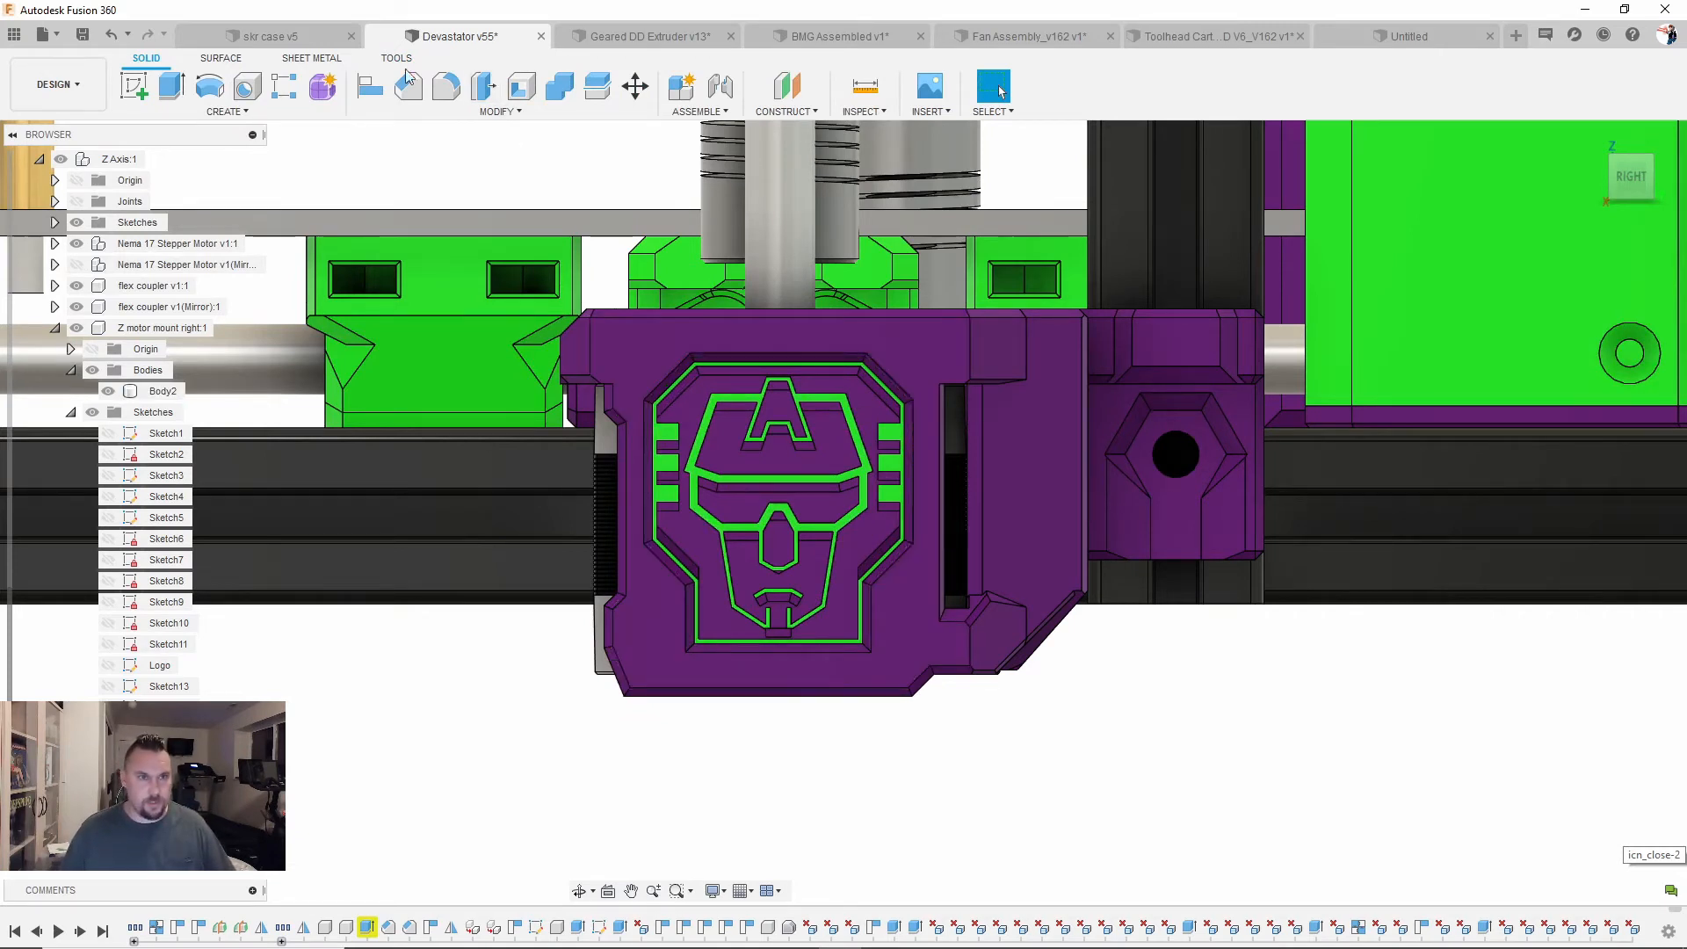
# Step: Review the Export to Origin input types, trying Sketch Profiles and Faces, and close the command without exporting
pyautogui.click(397, 58)
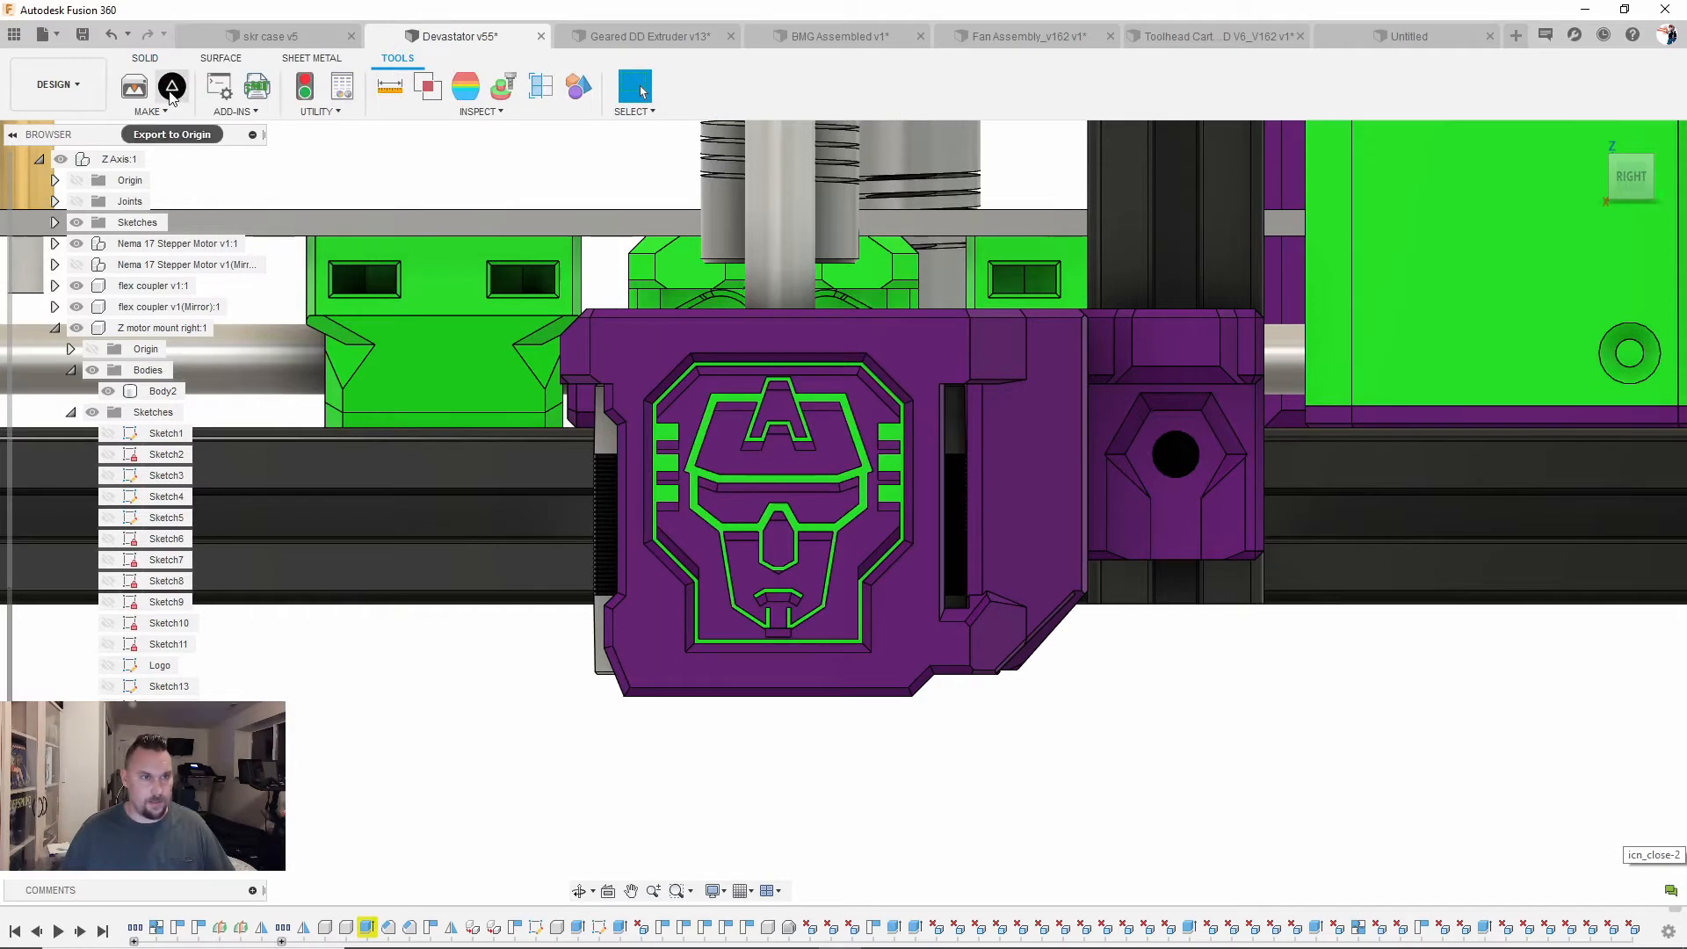
pyautogui.click(172, 86)
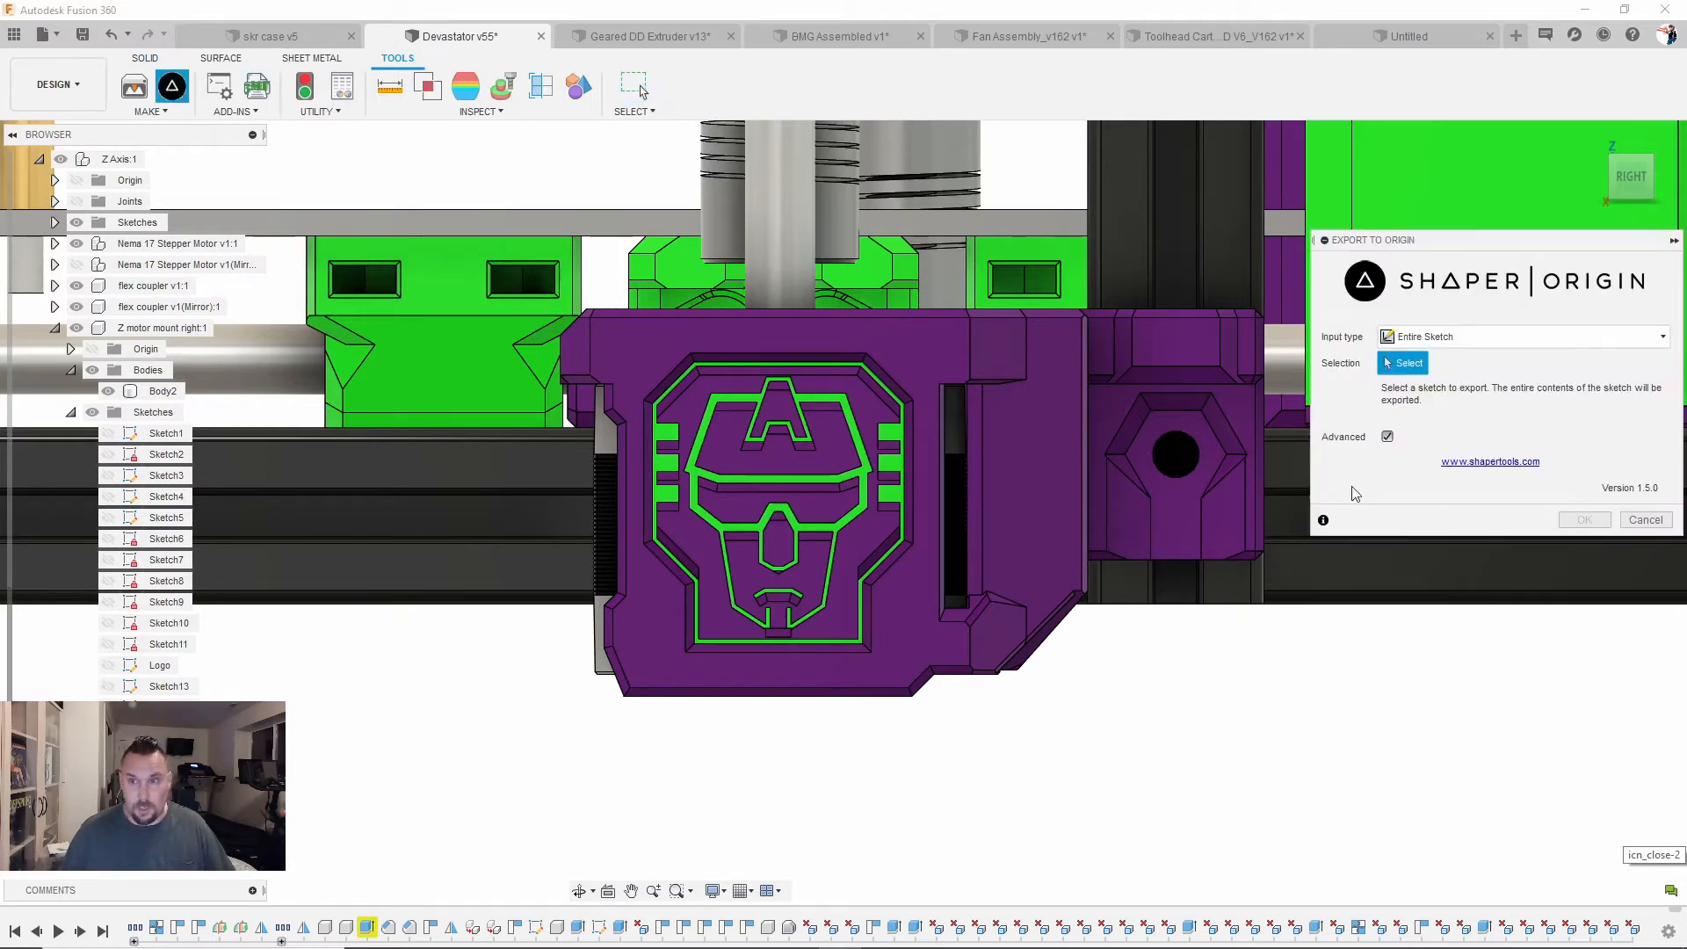
pyautogui.click(1661, 339)
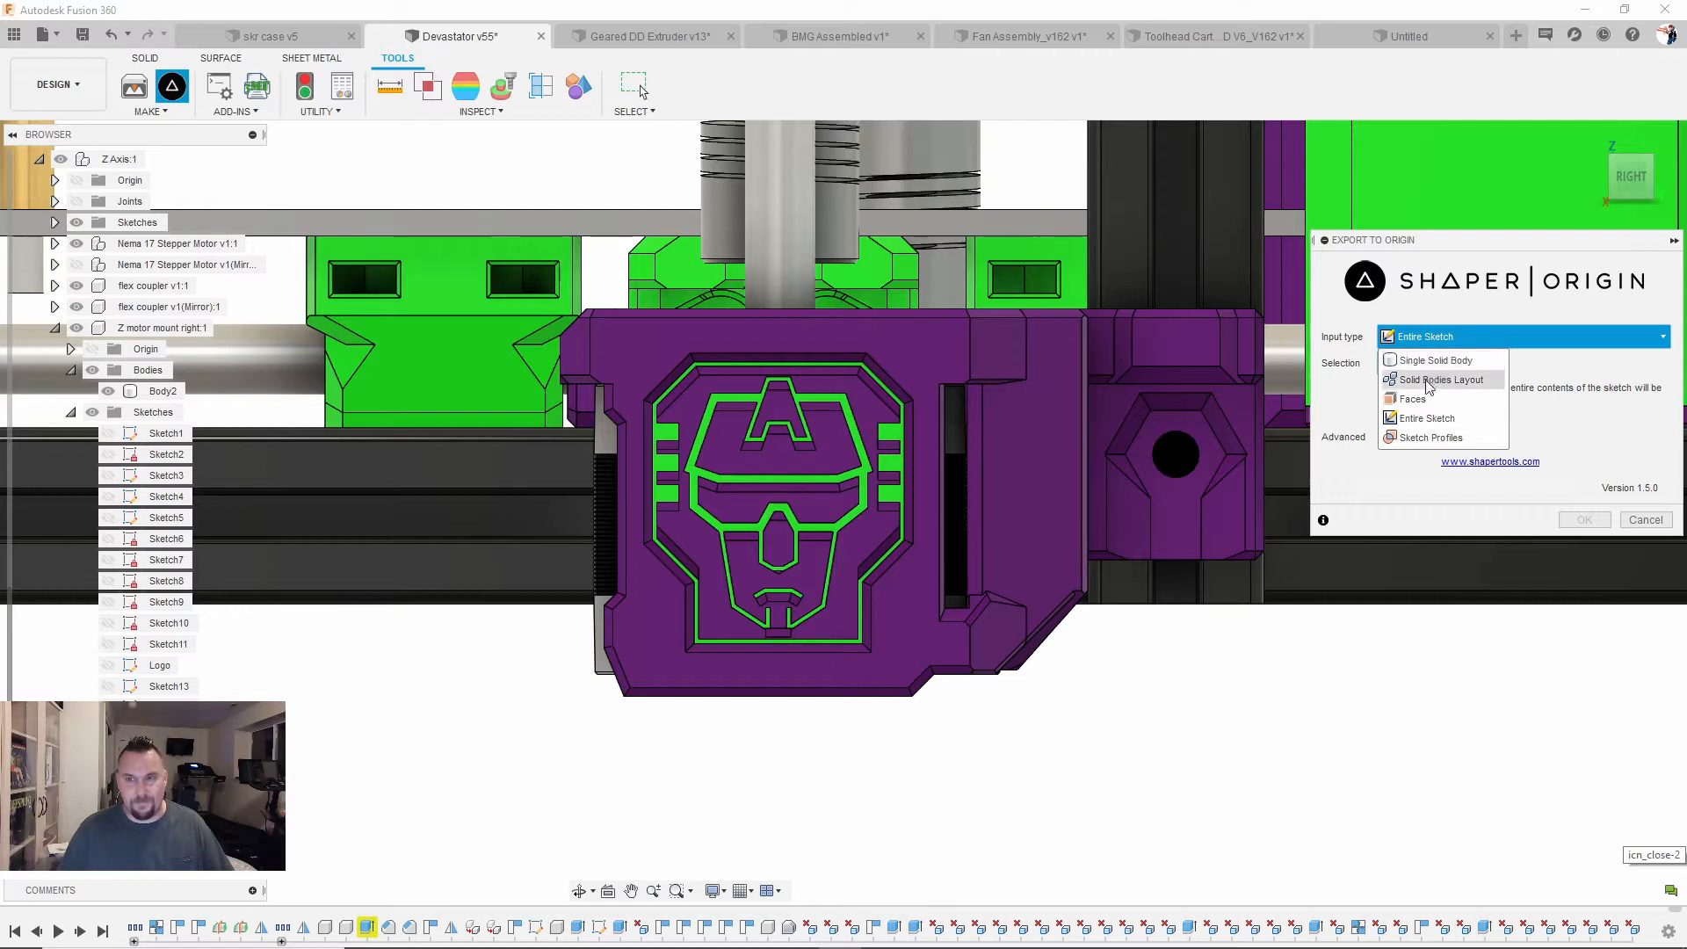
pyautogui.click(1428, 438)
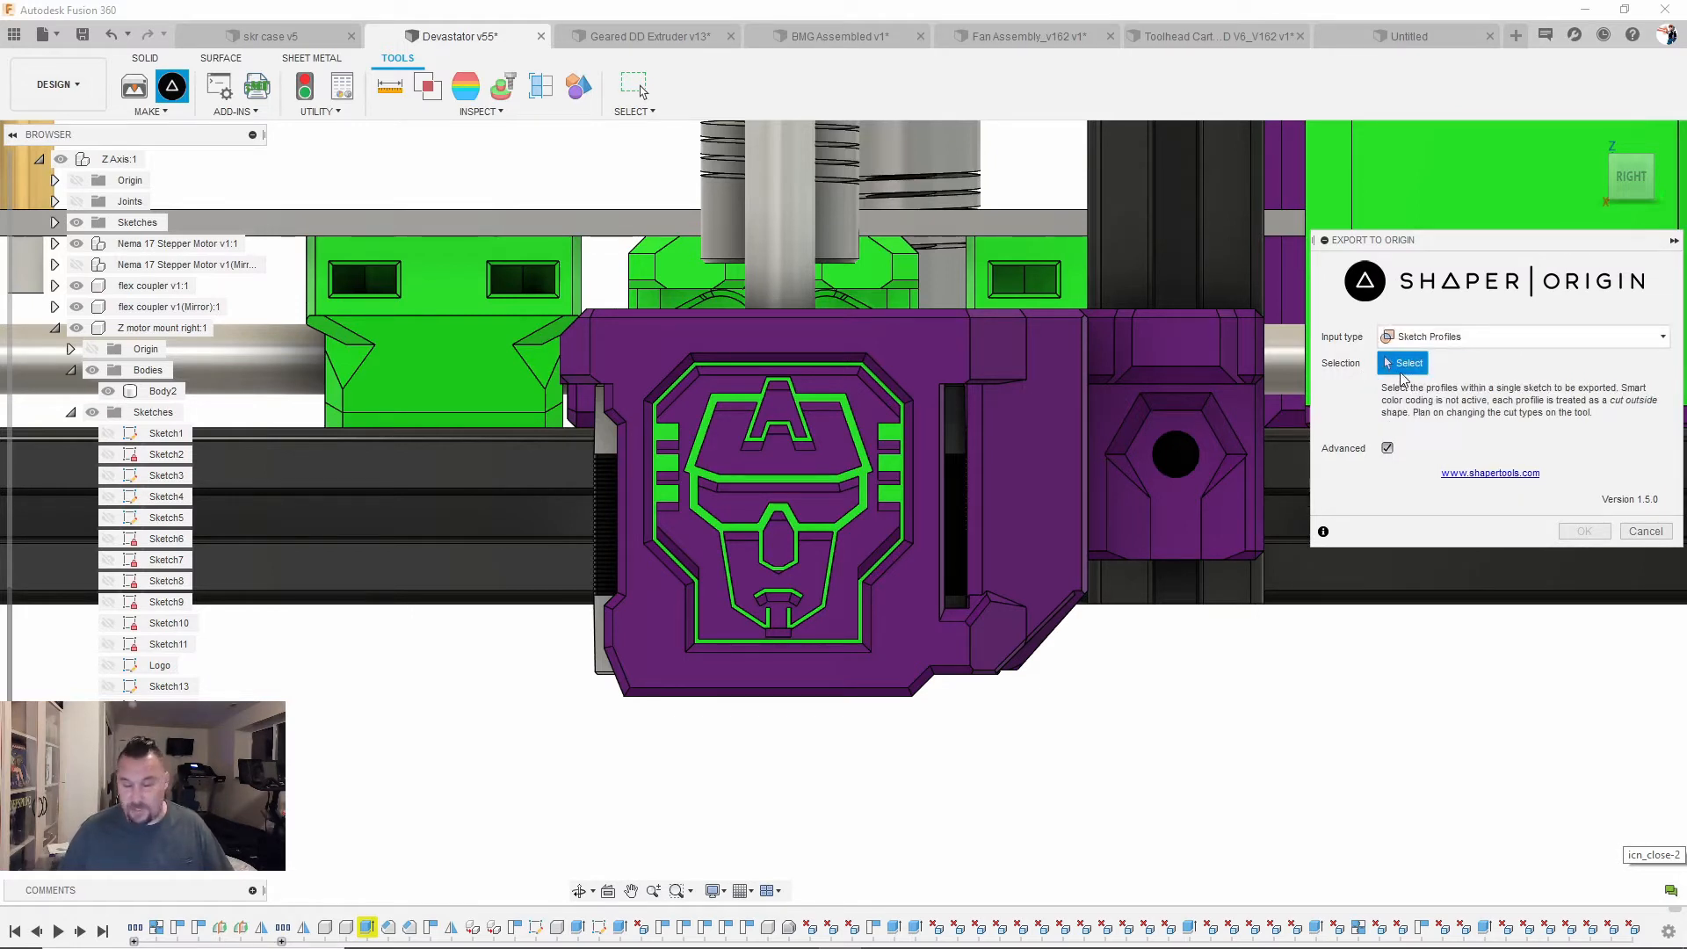
pyautogui.click(1405, 337)
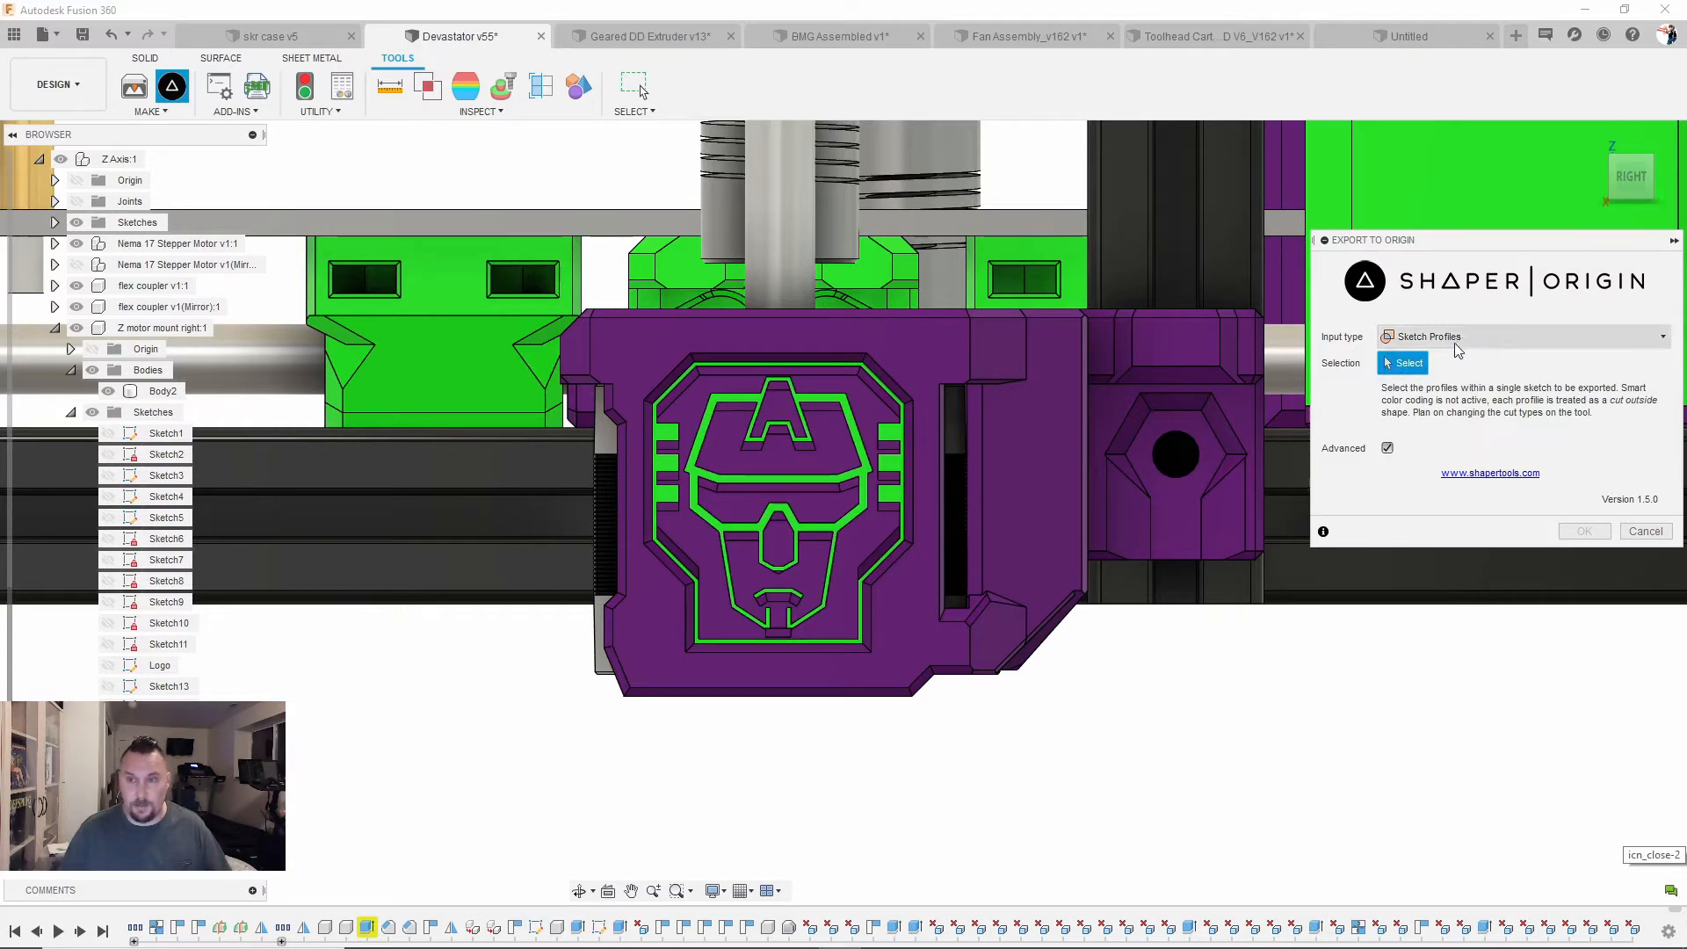
pyautogui.click(1437, 404)
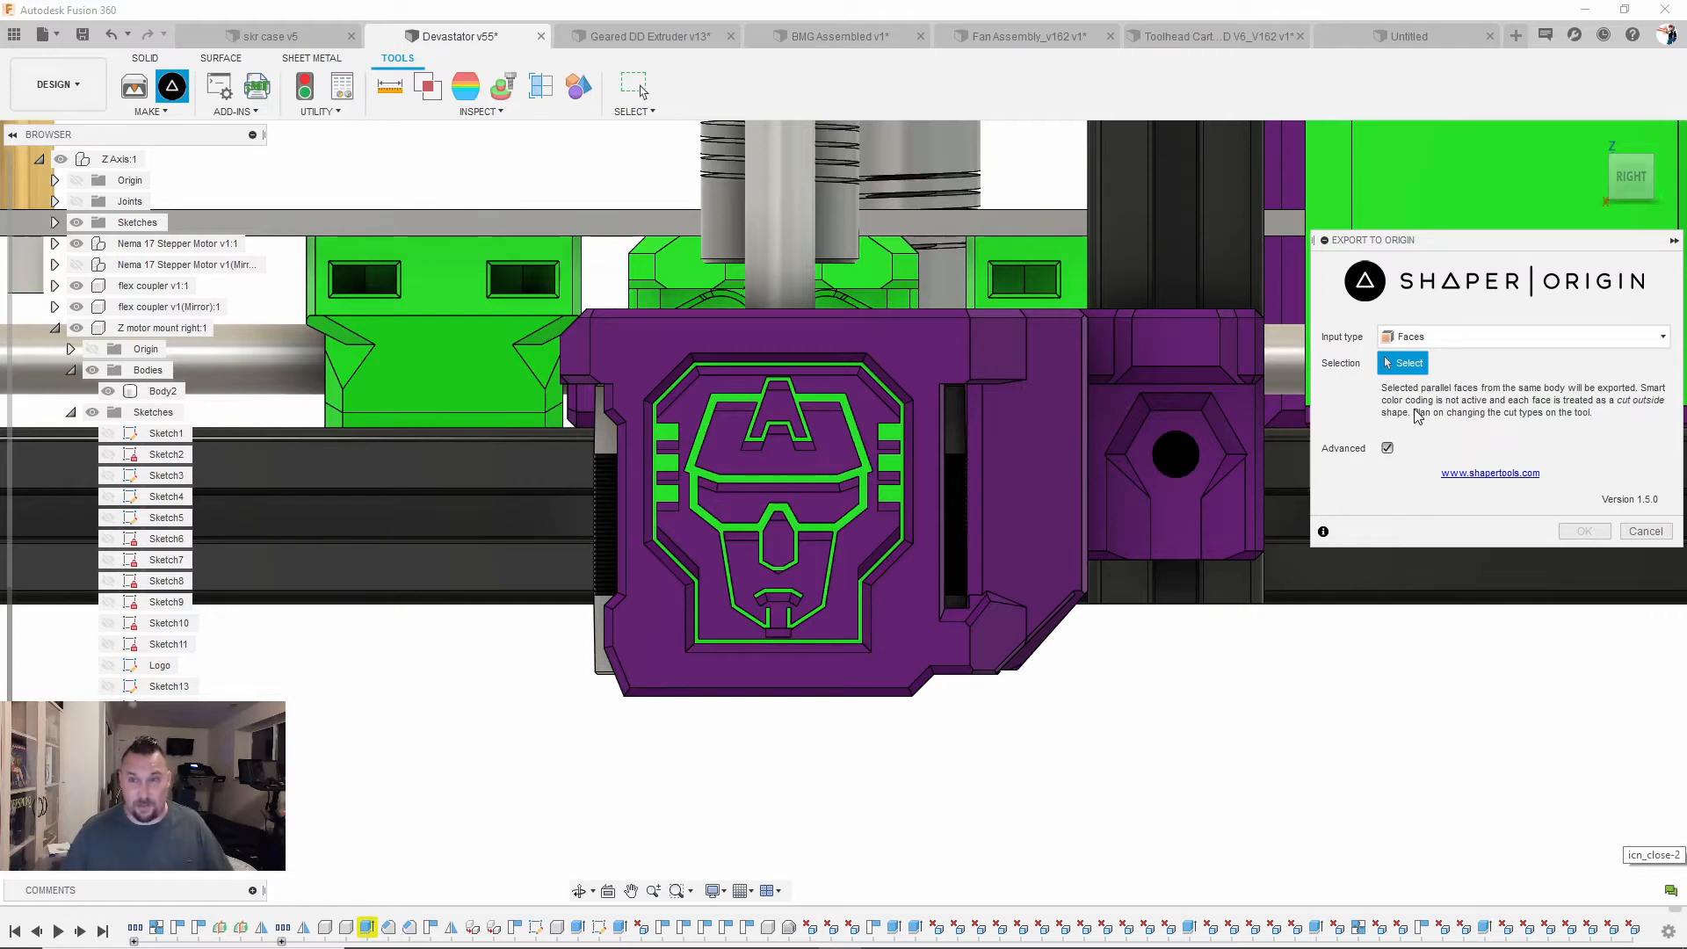
pyautogui.click(1432, 338)
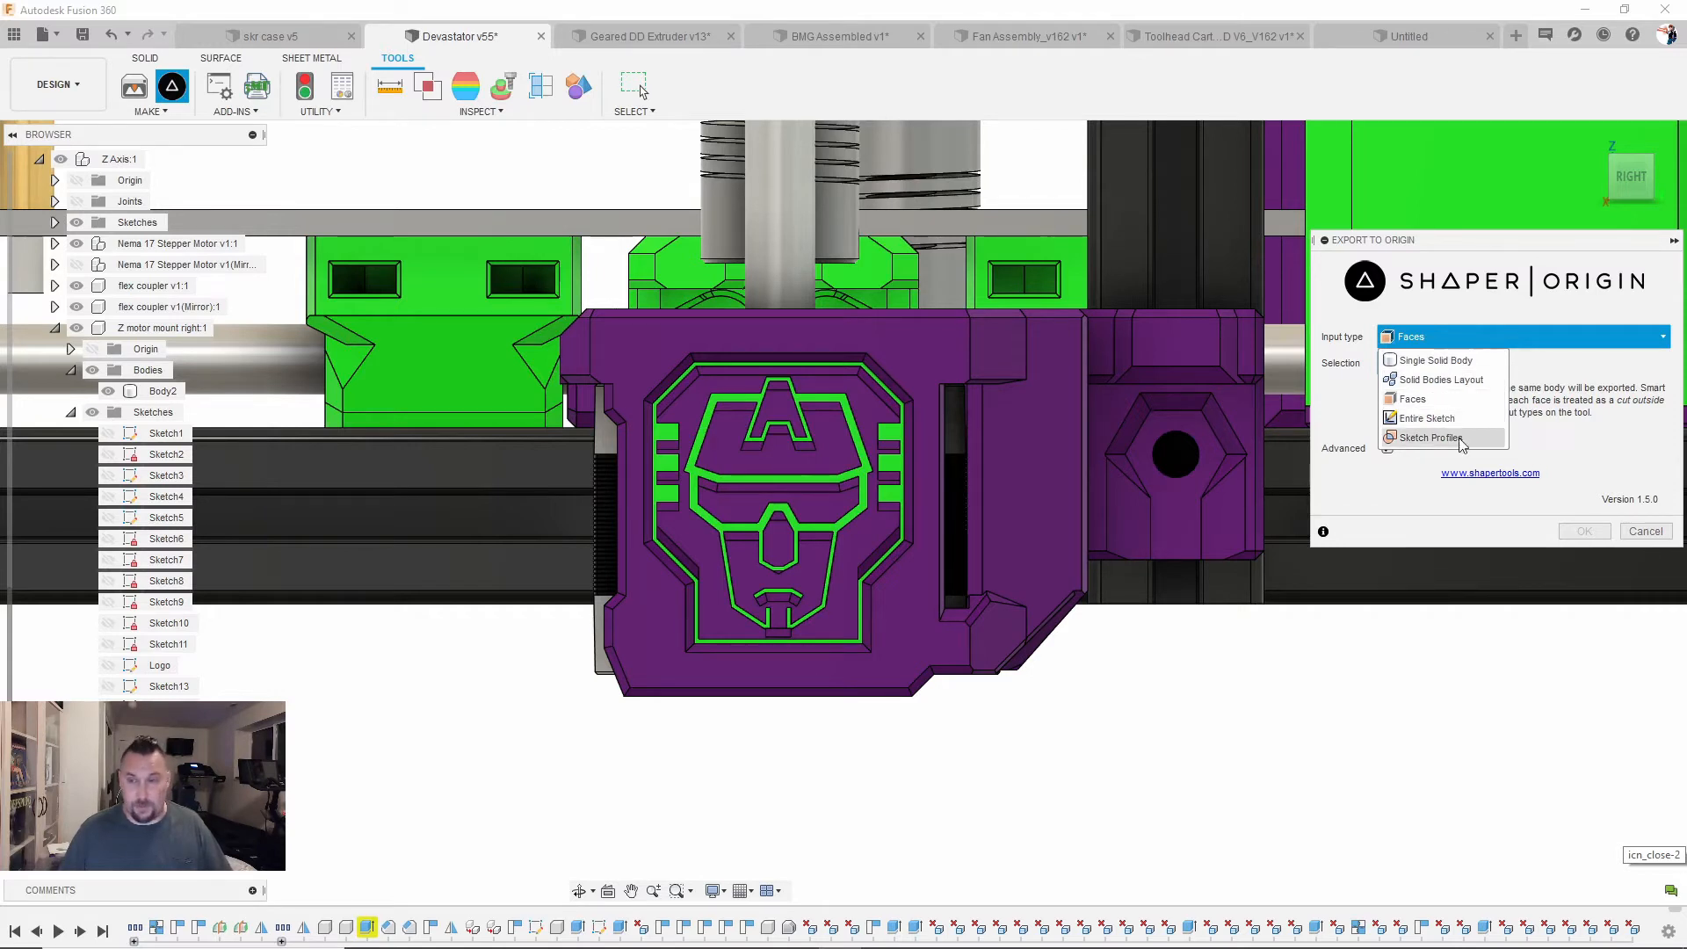
pyautogui.click(1646, 532)
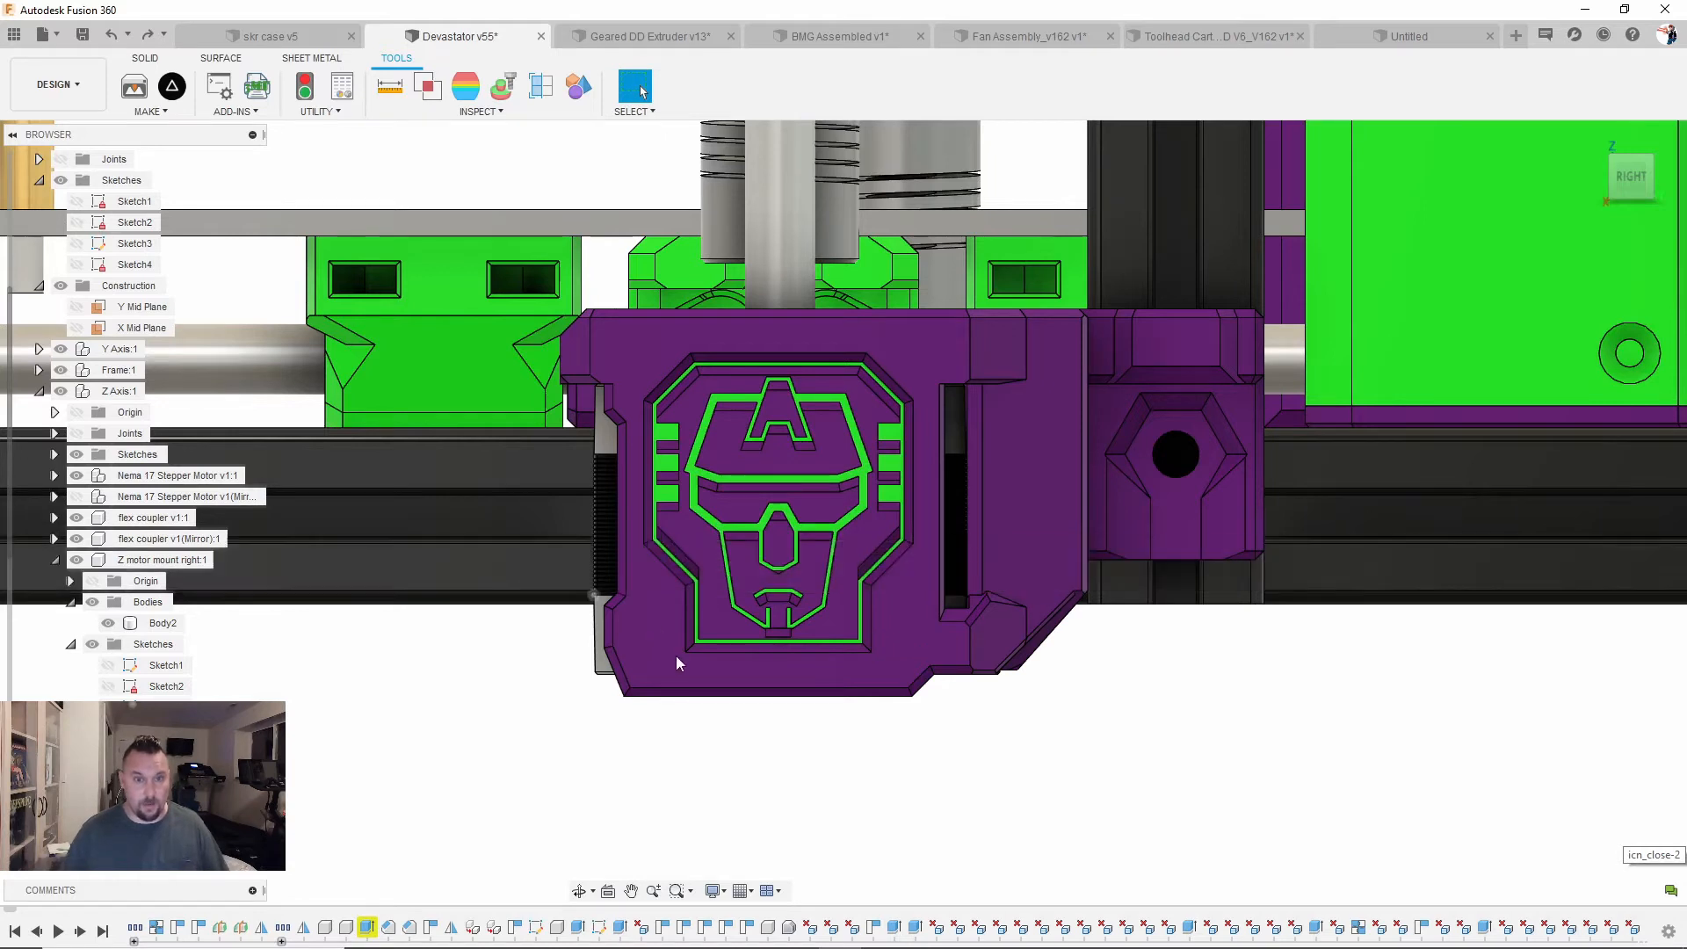
# Step: Show the Logo sketch, try it as the Entire Sketch selection for Export to Origin, and cancel the export
pyautogui.scroll(-3, 131, 571)
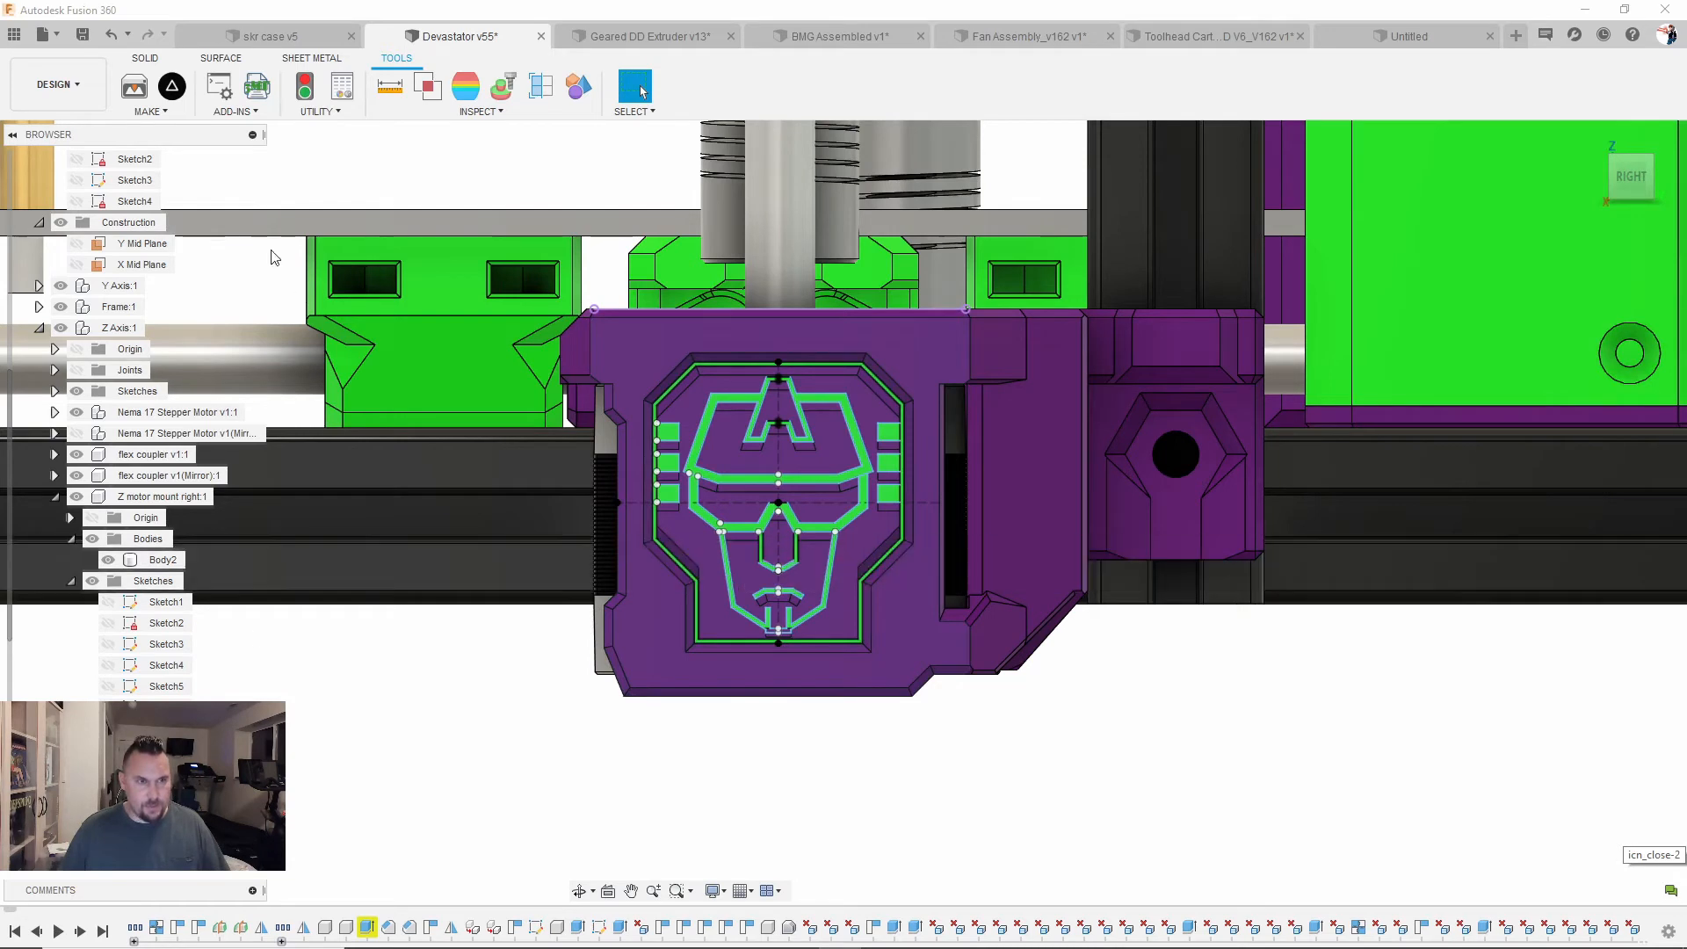
pyautogui.click(172, 85)
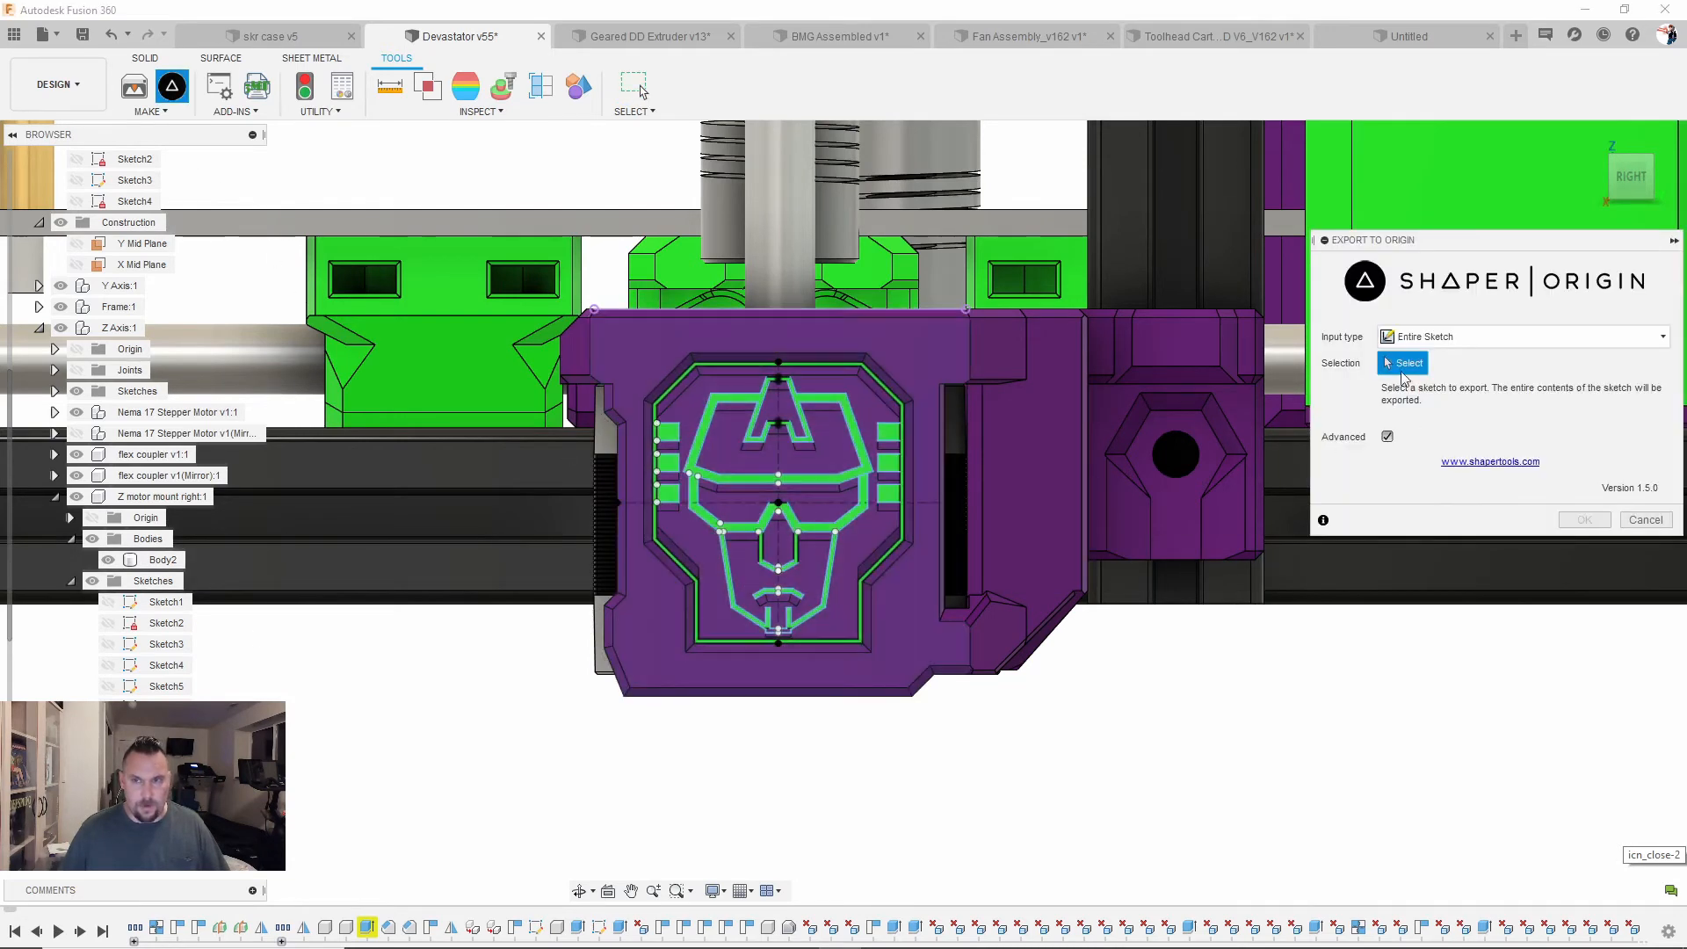
pyautogui.click(654, 654)
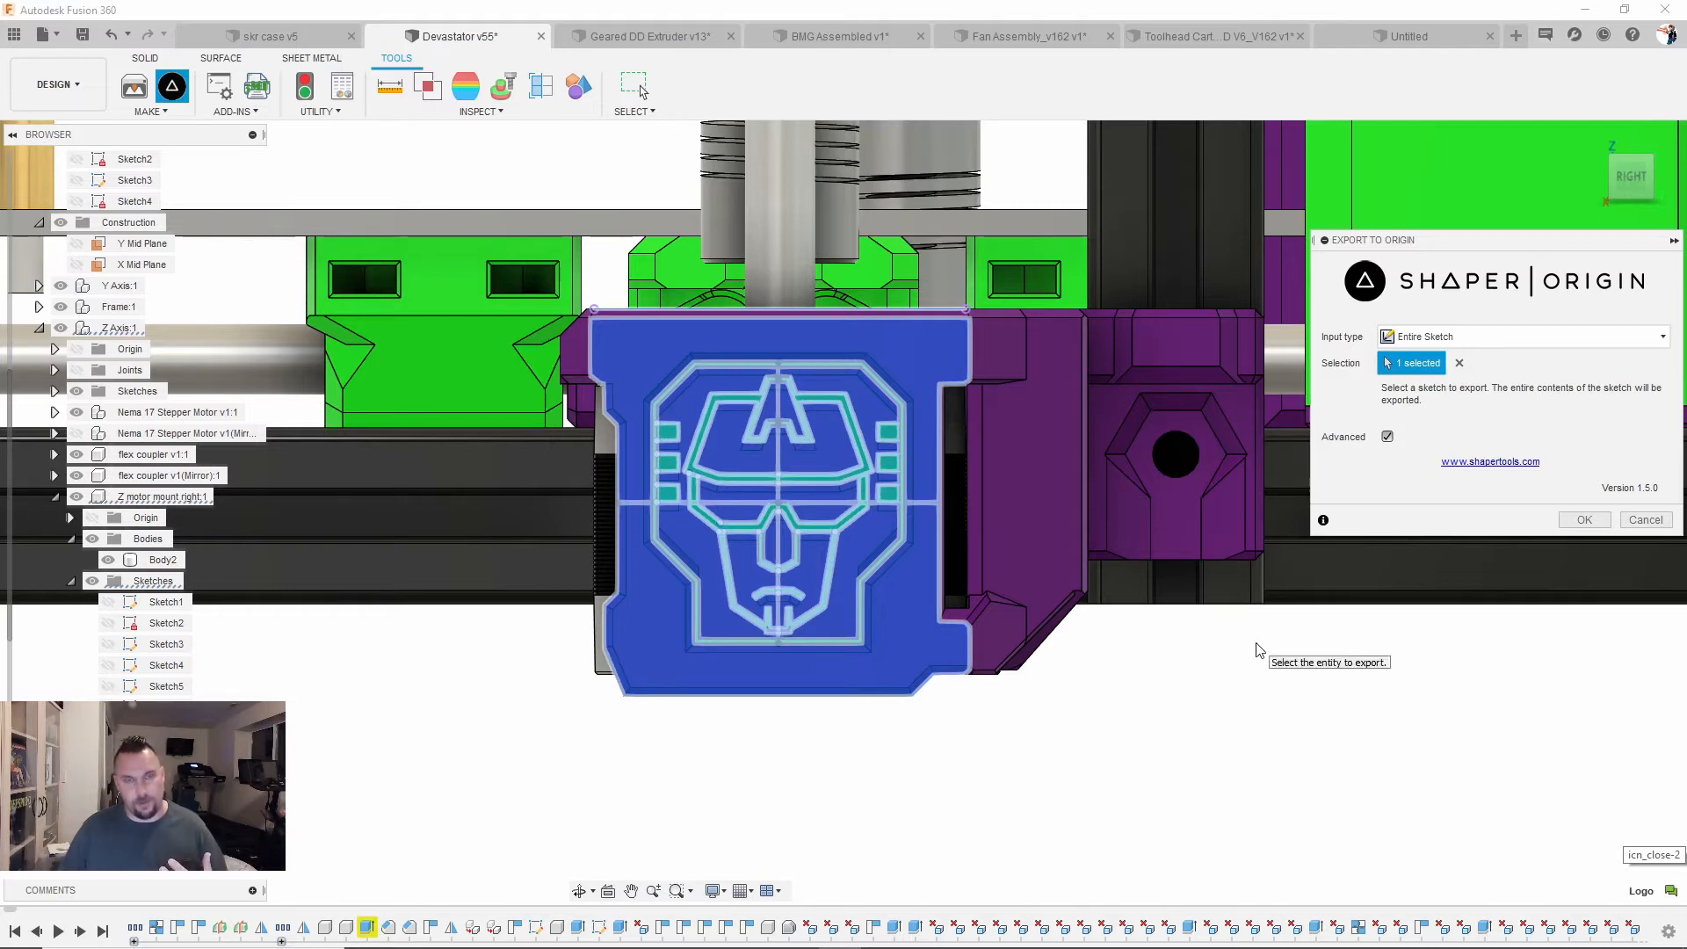
pyautogui.click(1643, 521)
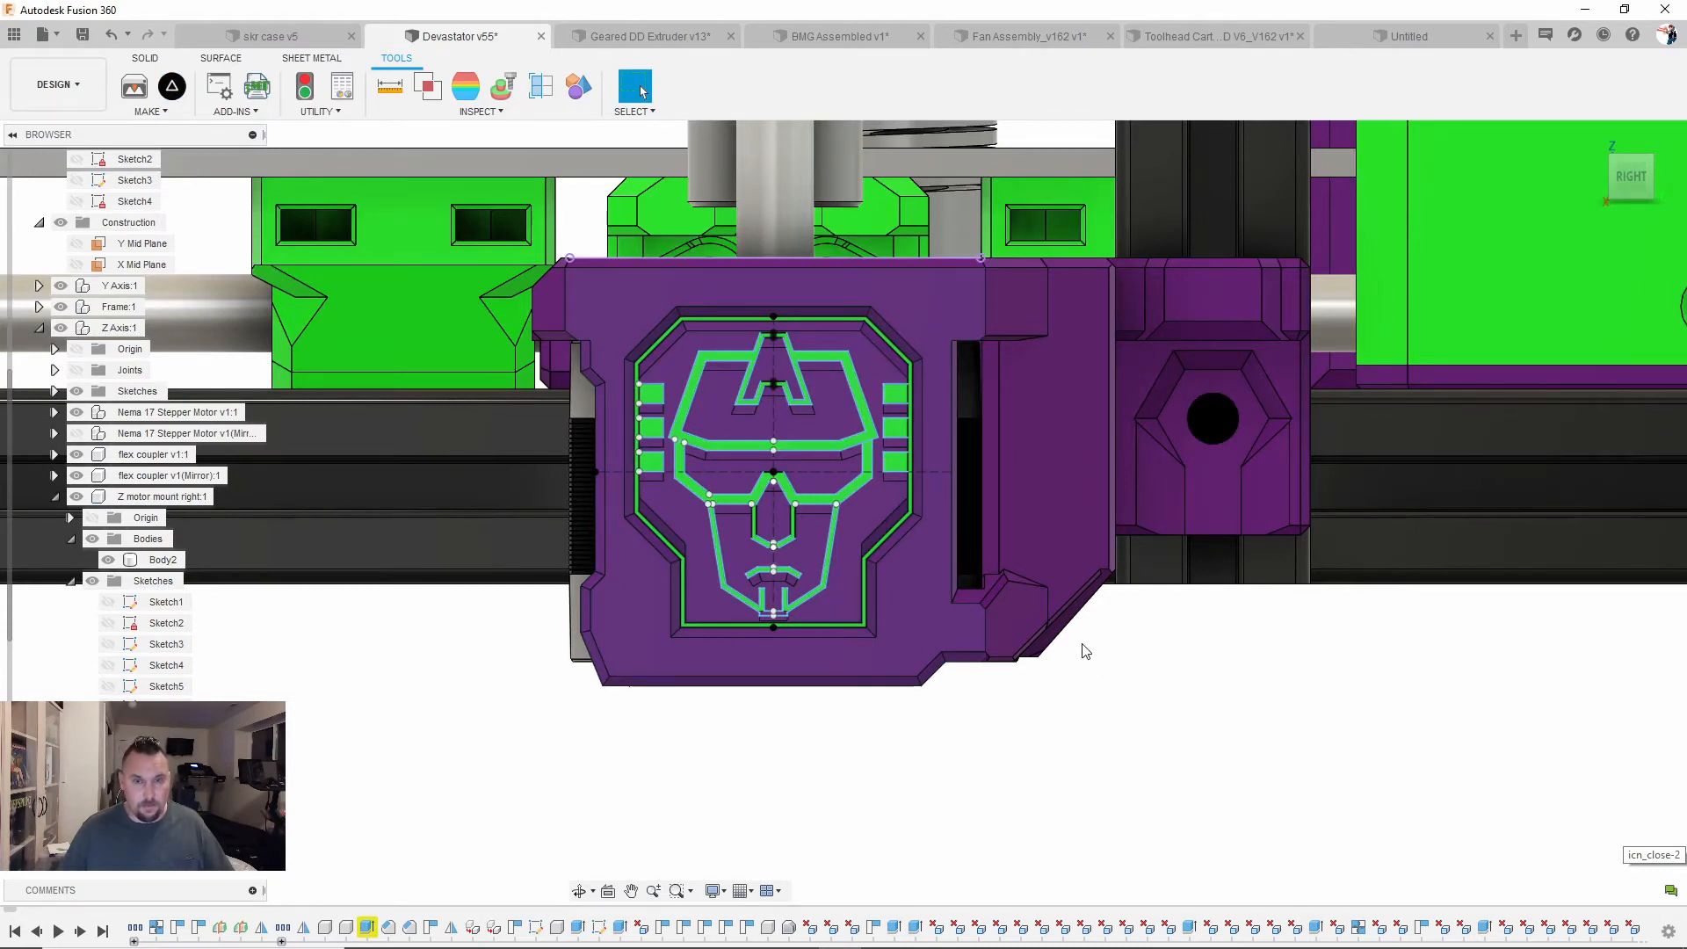
# Step: Create a construction plane offset 10 mm outward from the Logo sketch profile surrounding the face emblem
pyautogui.click(926, 602)
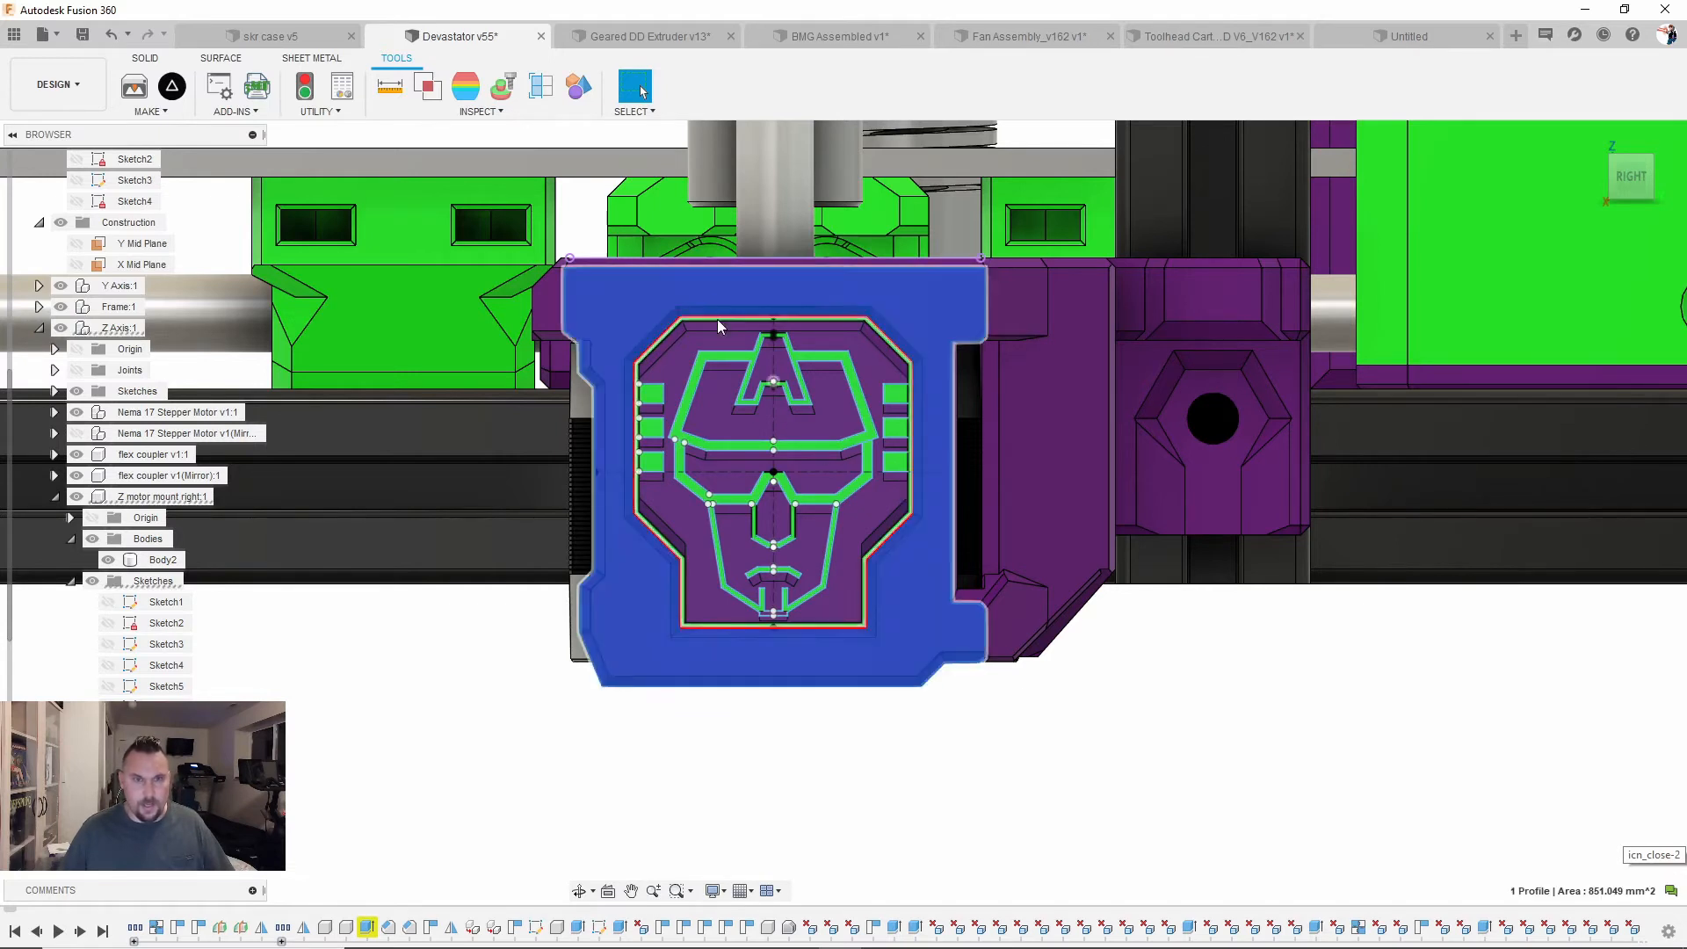
pyautogui.click(143, 58)
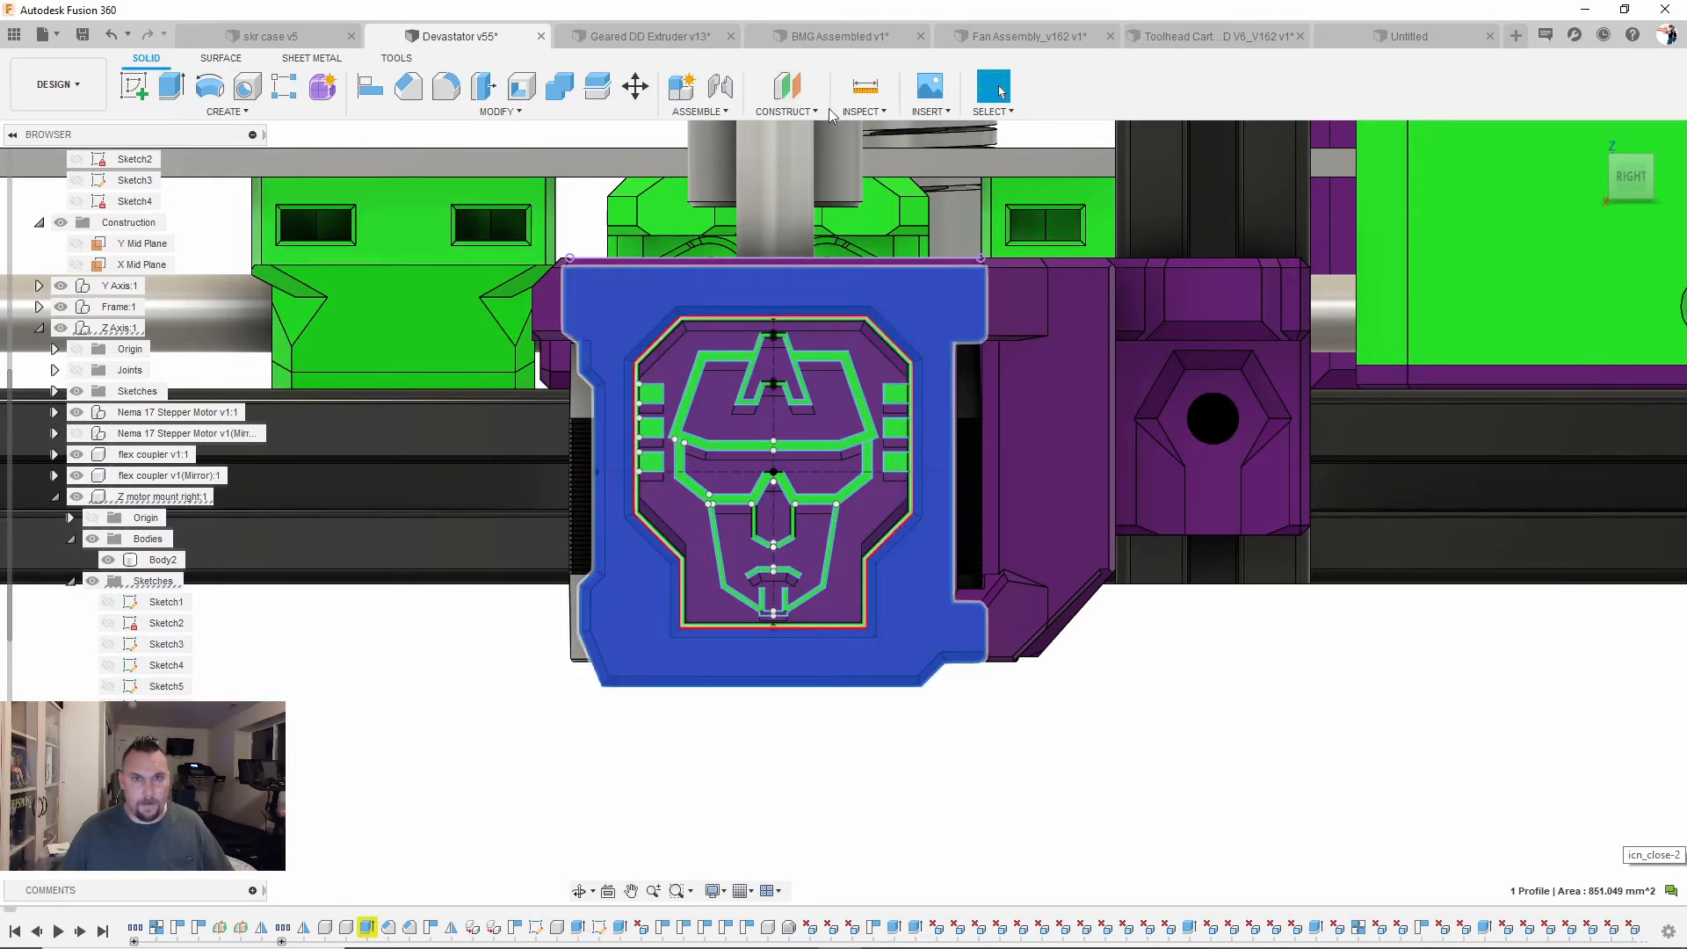
pyautogui.click(802, 112)
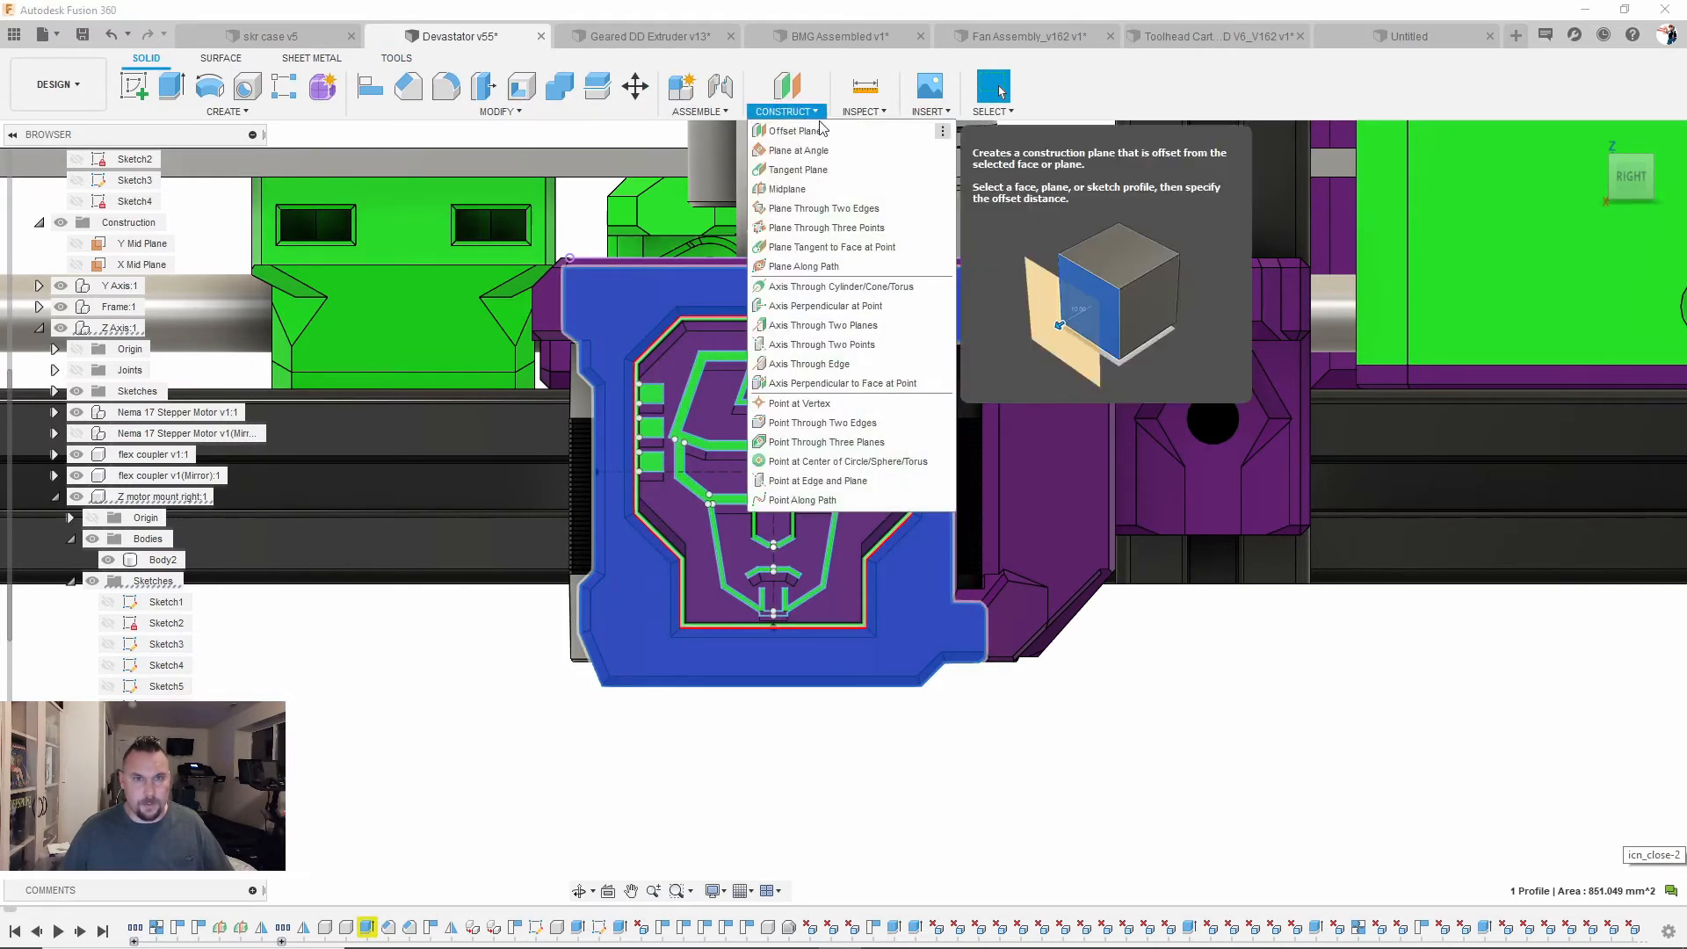
pyautogui.click(822, 133)
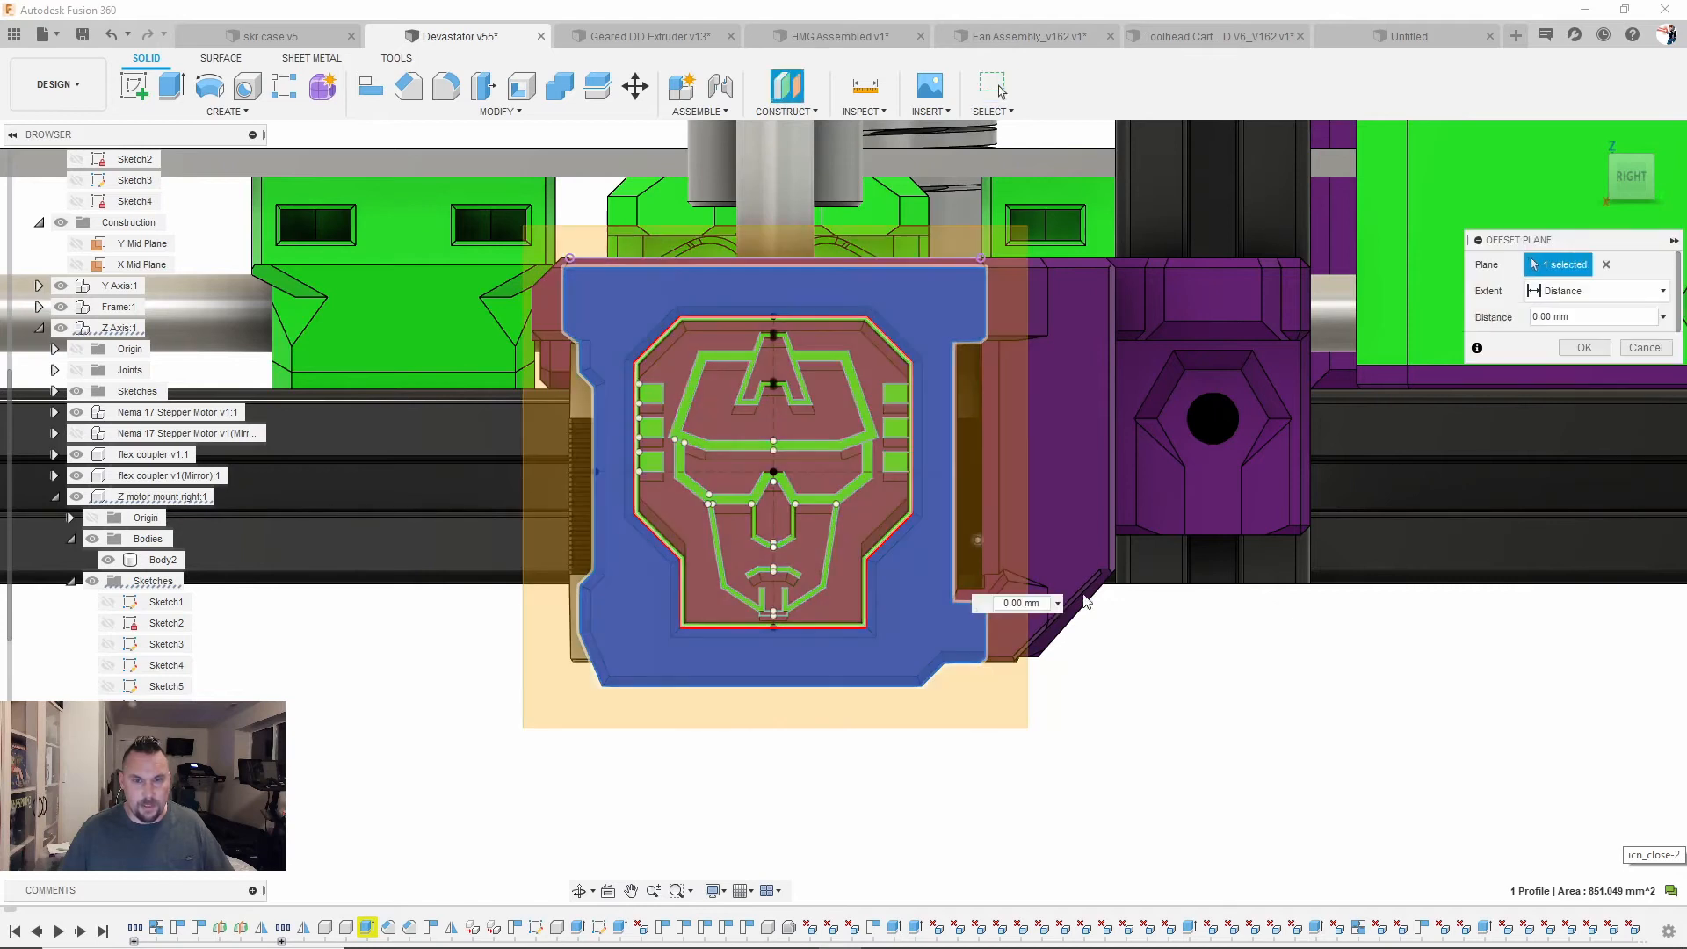
pyautogui.keyDown('shift'); pyautogui.moveTo(1208, 619); pyautogui.dragTo(1168, 663, button='middle'); pyautogui.keyUp('shift')
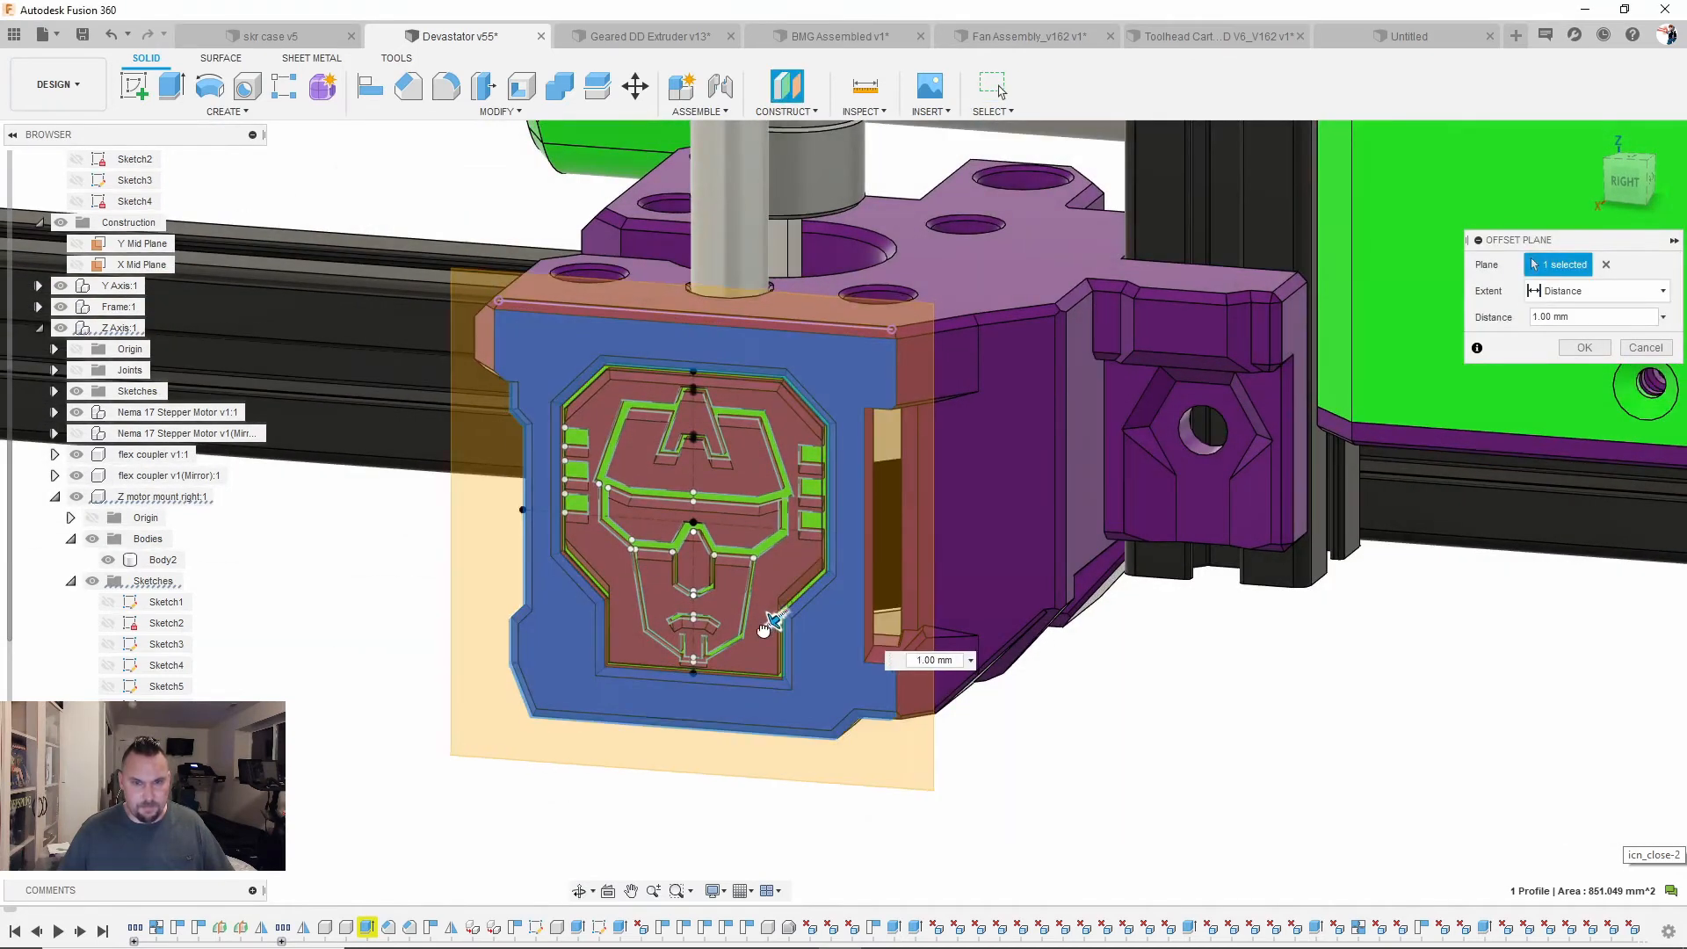
pyautogui.moveTo(777, 617); pyautogui.dragTo(748, 640)
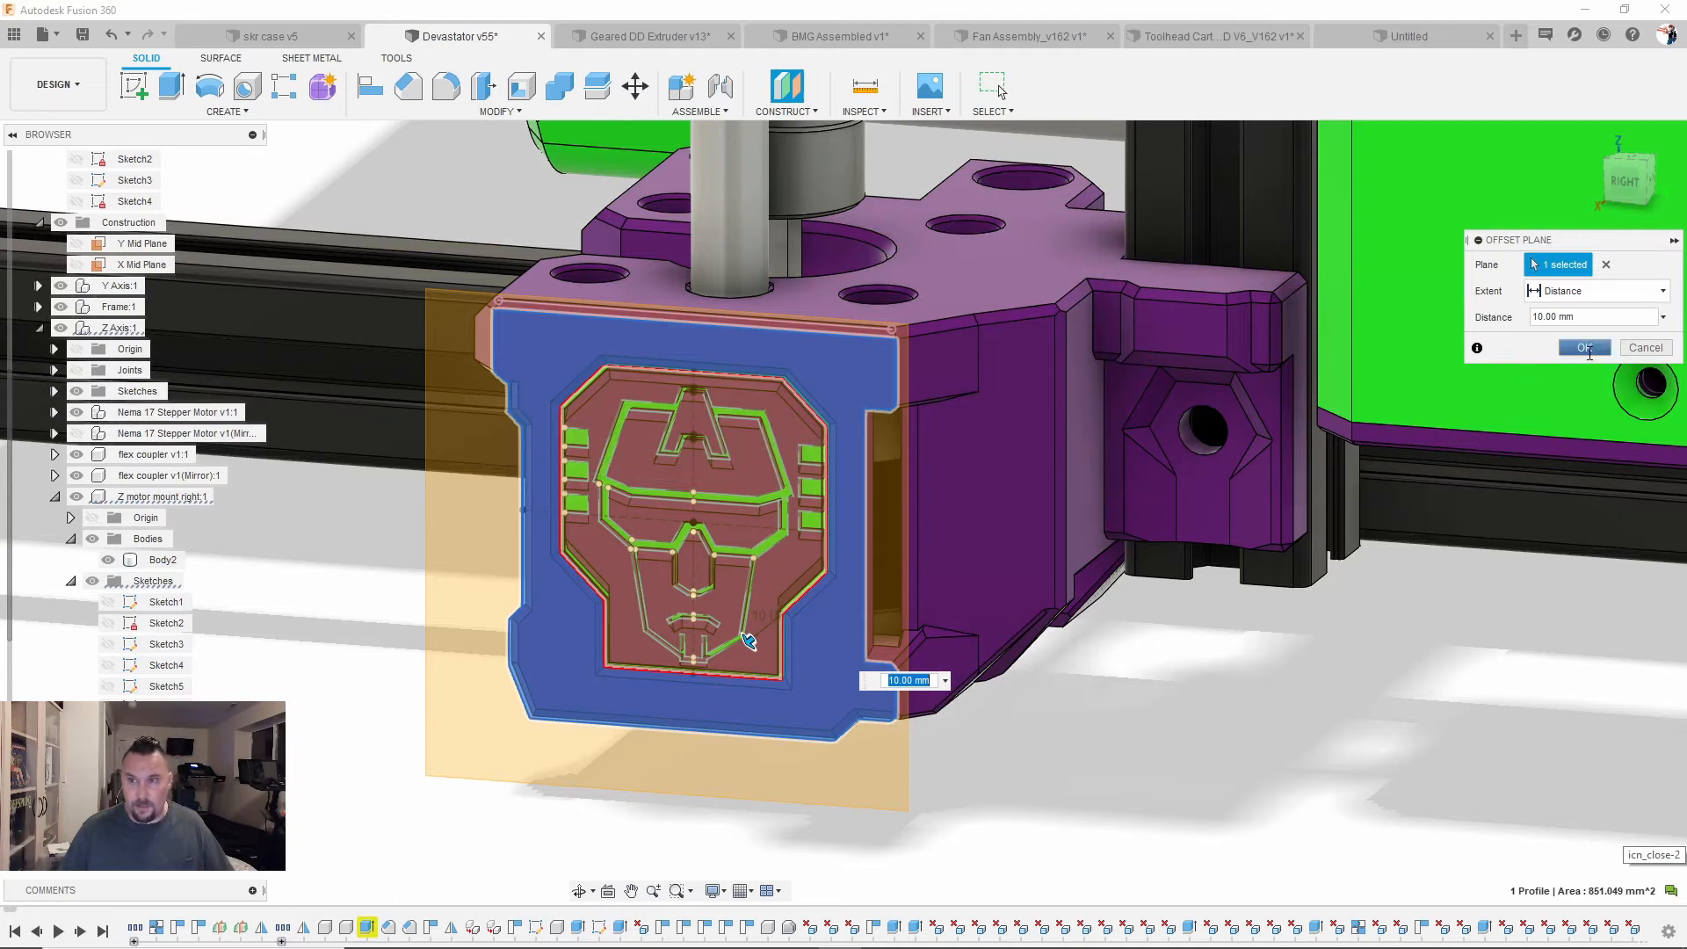
pyautogui.click(1584, 347)
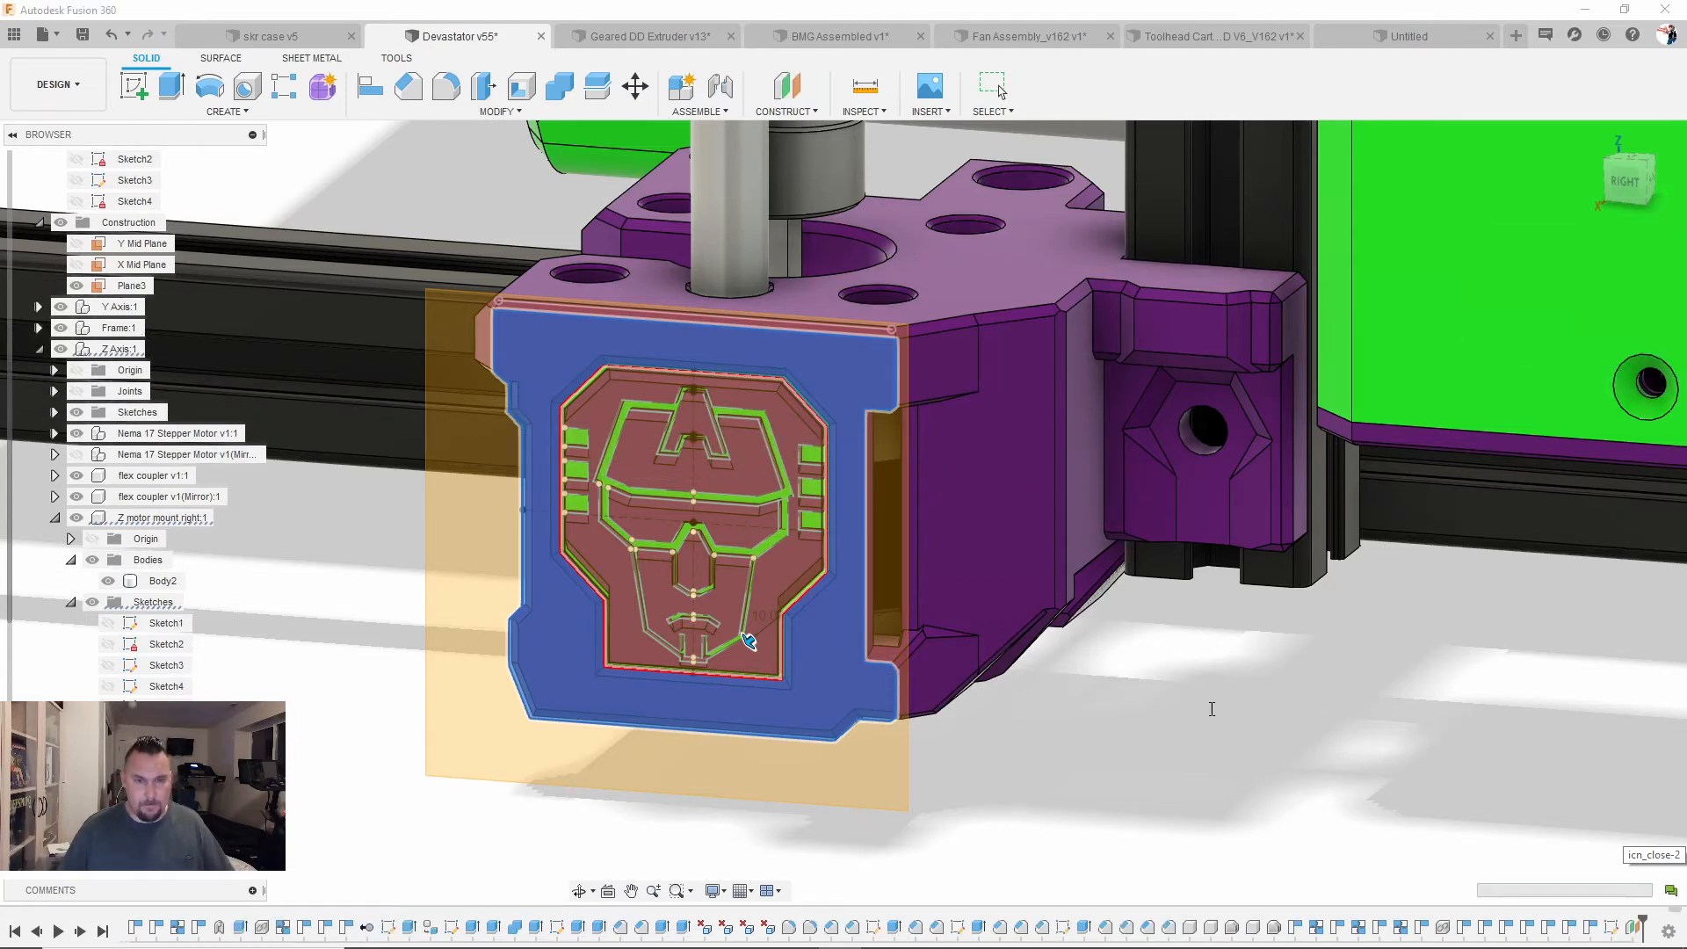
# Step: Start a new sketch on the offset plane in front of the motor mount's emblem
pyautogui.click(829, 755)
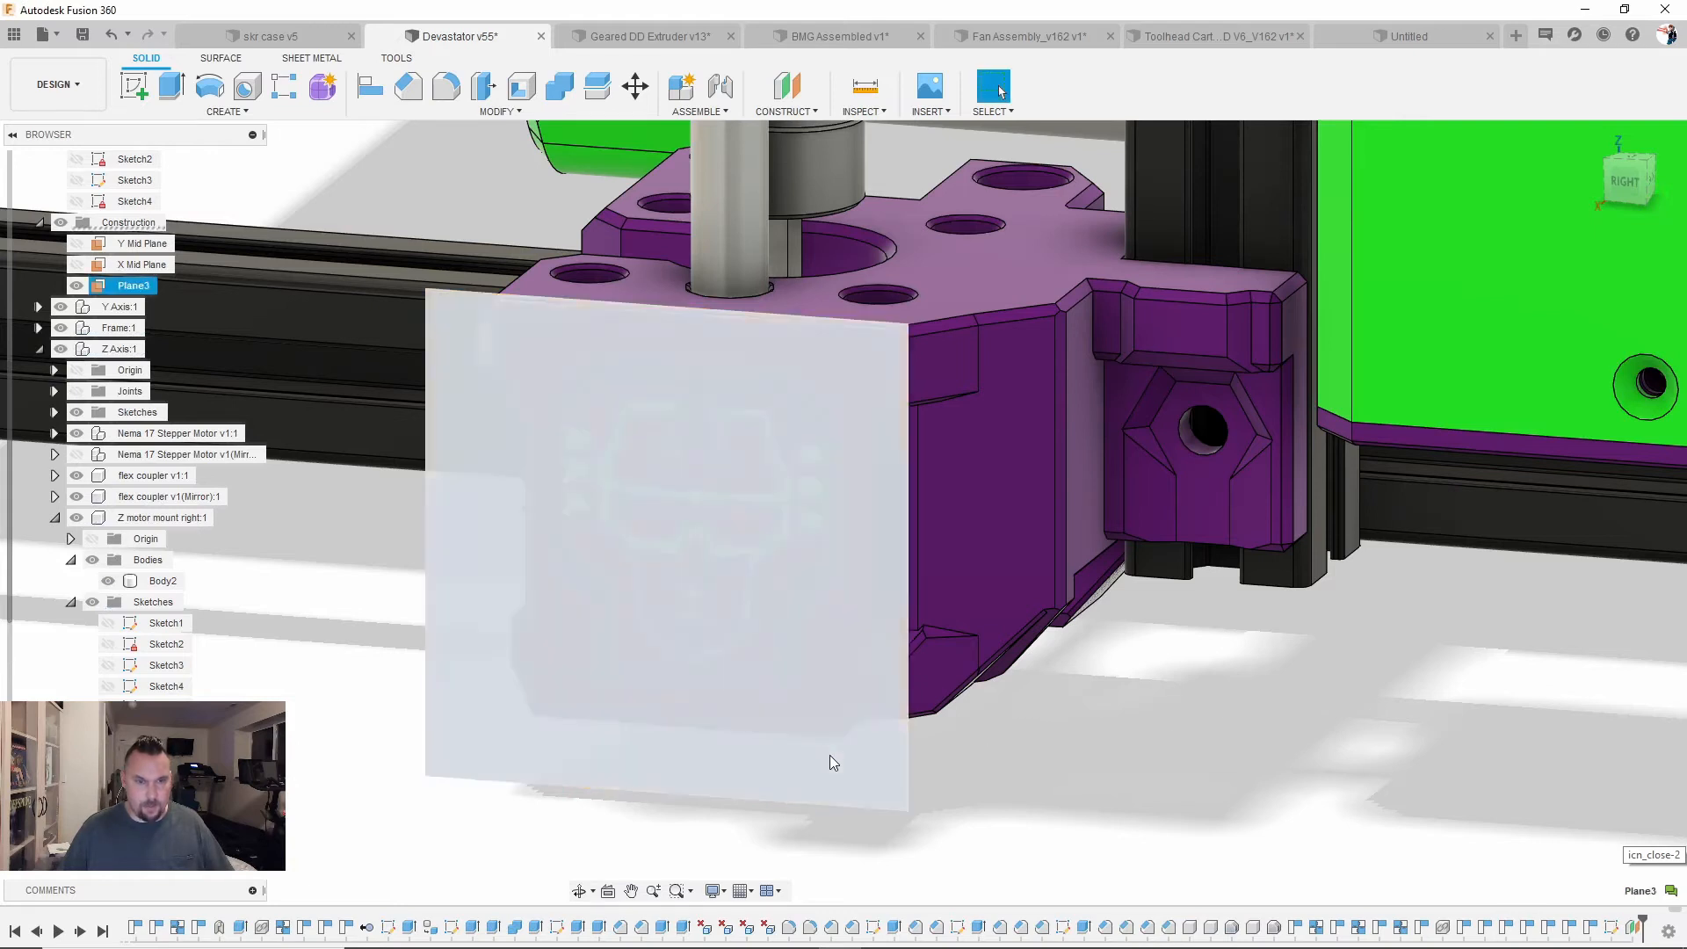
pyautogui.rightClick(783, 728)
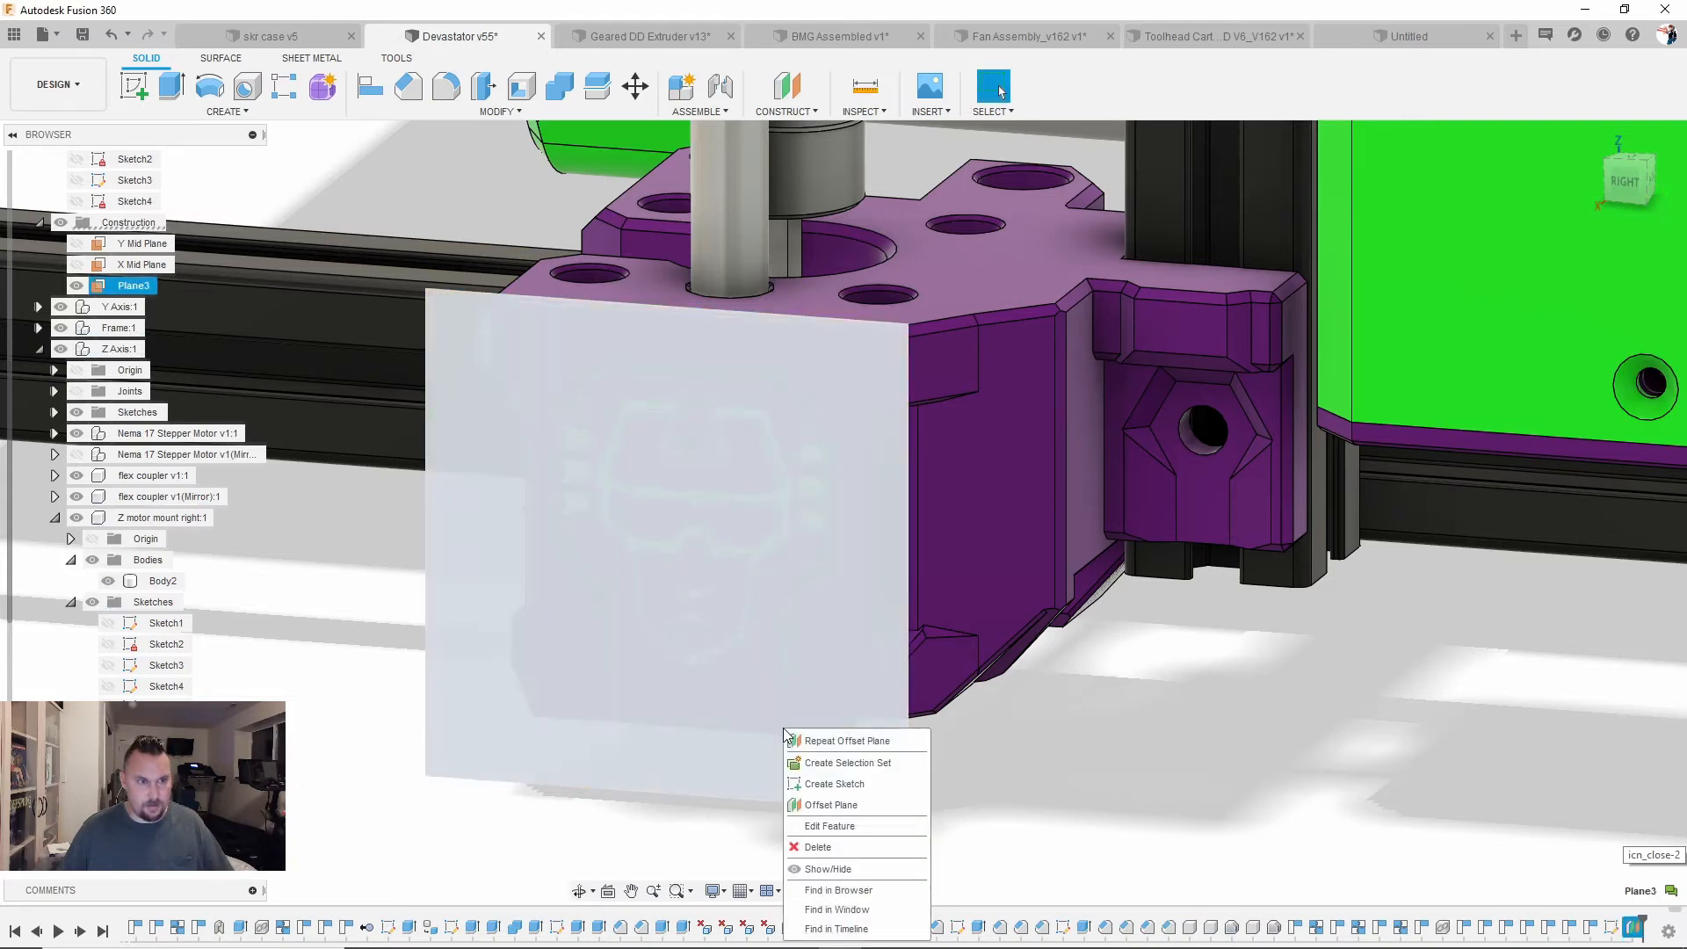
pyautogui.click(887, 782)
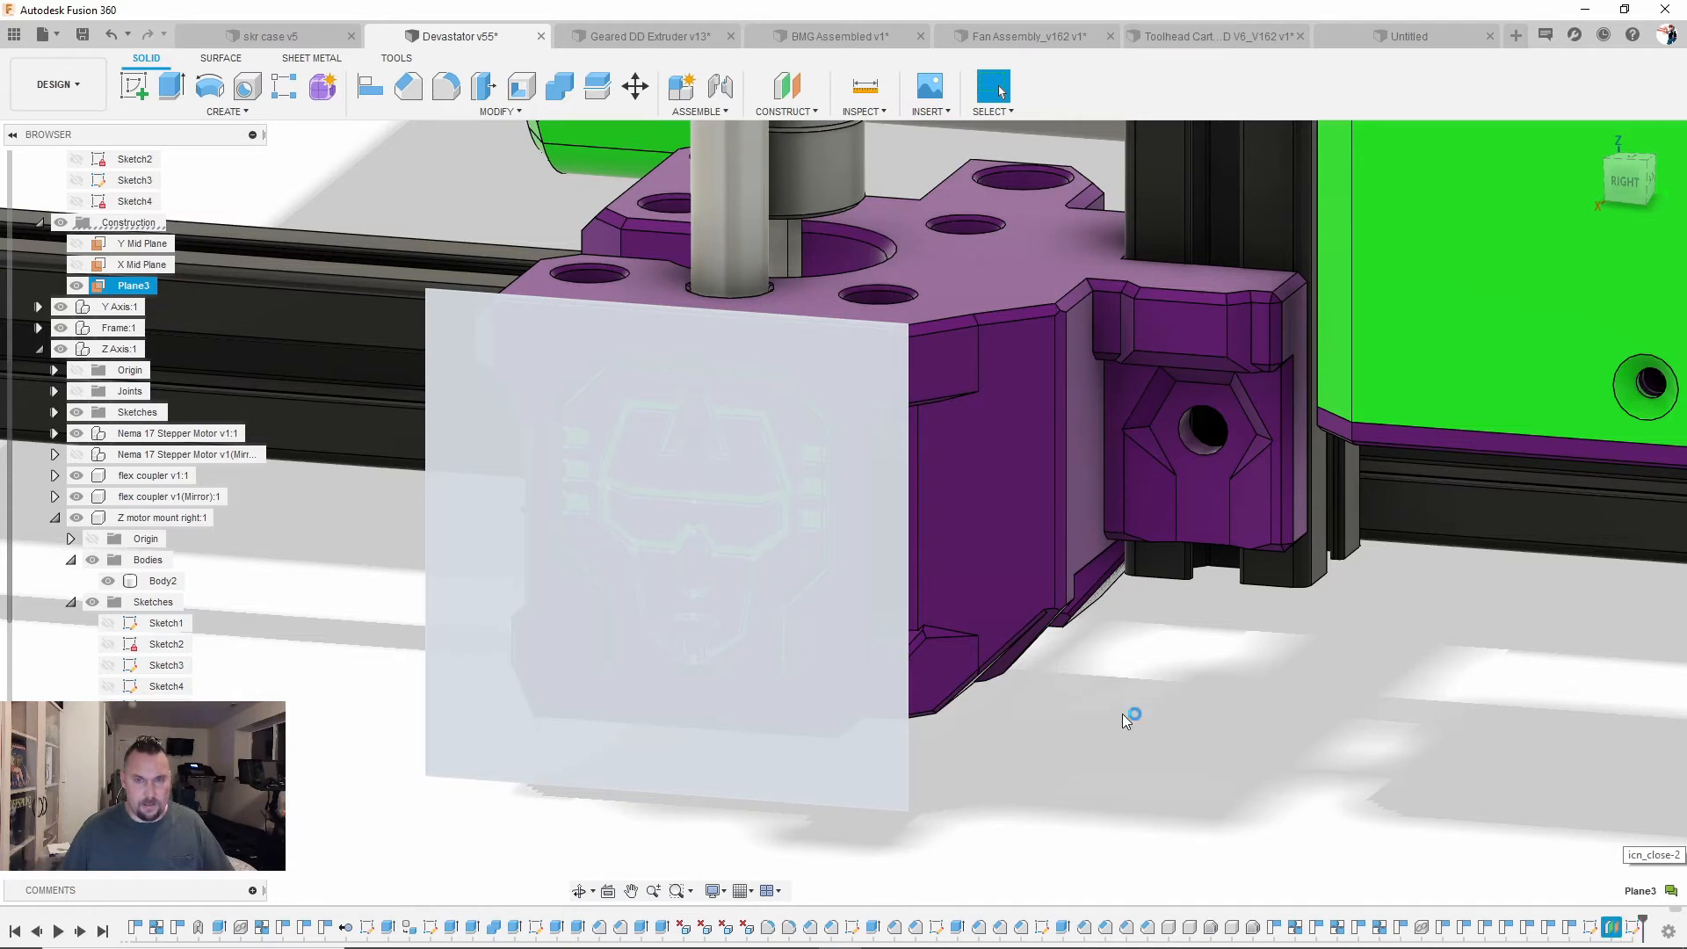
# Step: Start projecting geometry into the new sketch and hide the motor mount's Body2 to expose the original logo lines
pyautogui.scroll(-3, 1076, 675)
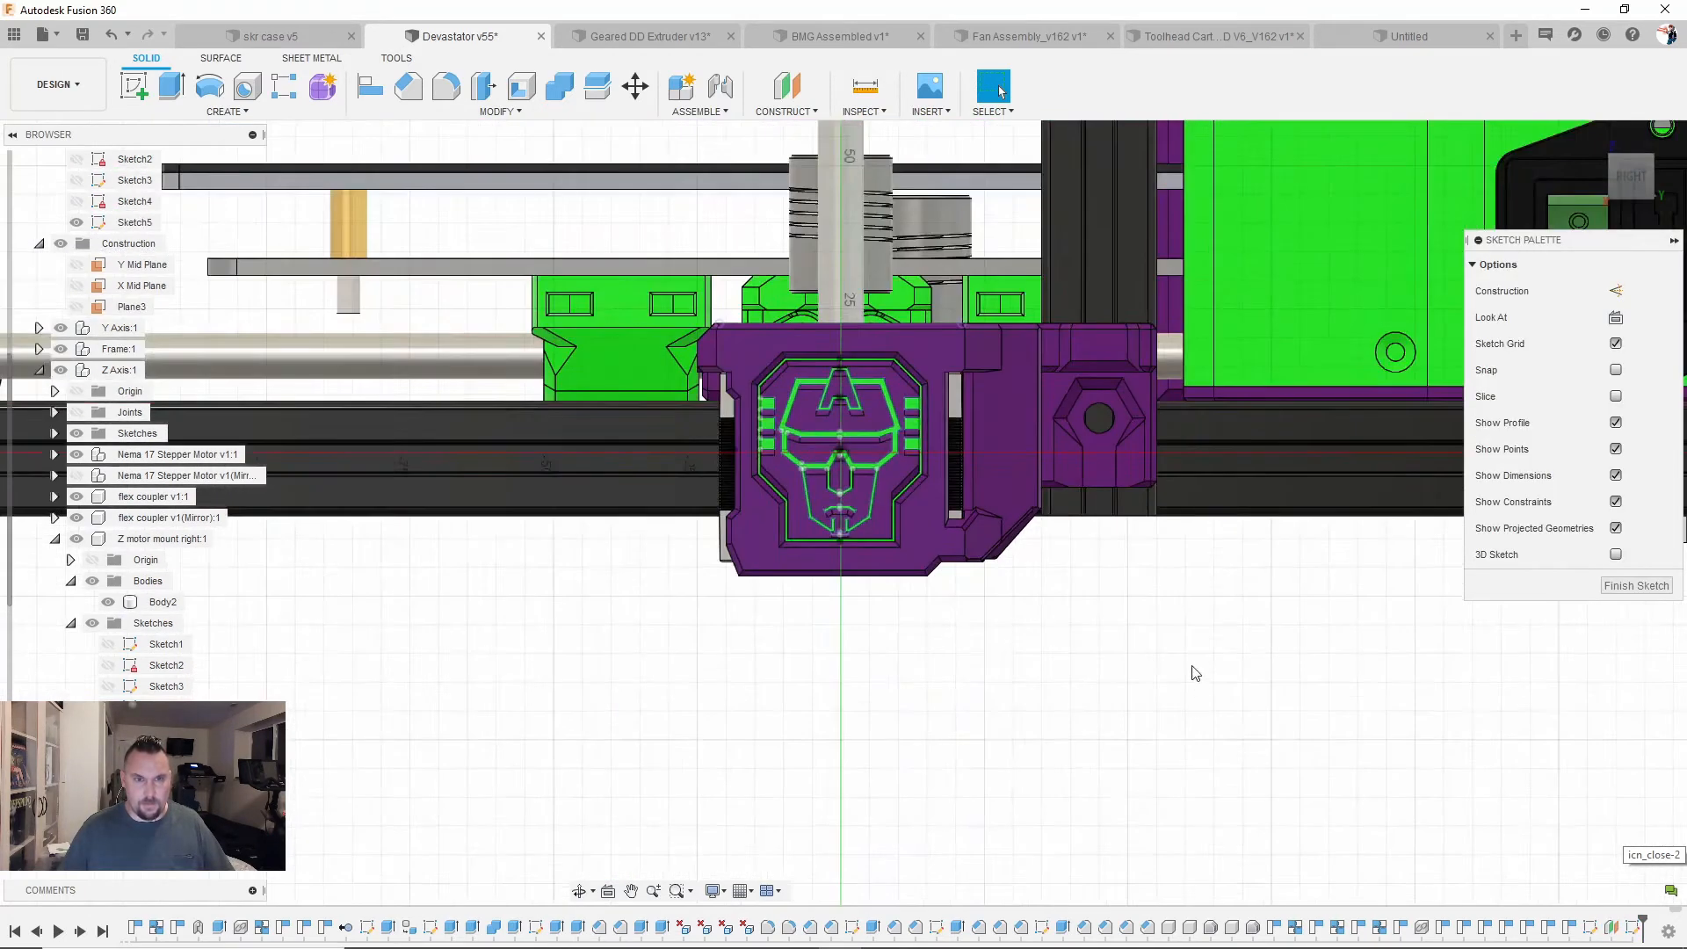
pyautogui.scroll(2, 975, 509)
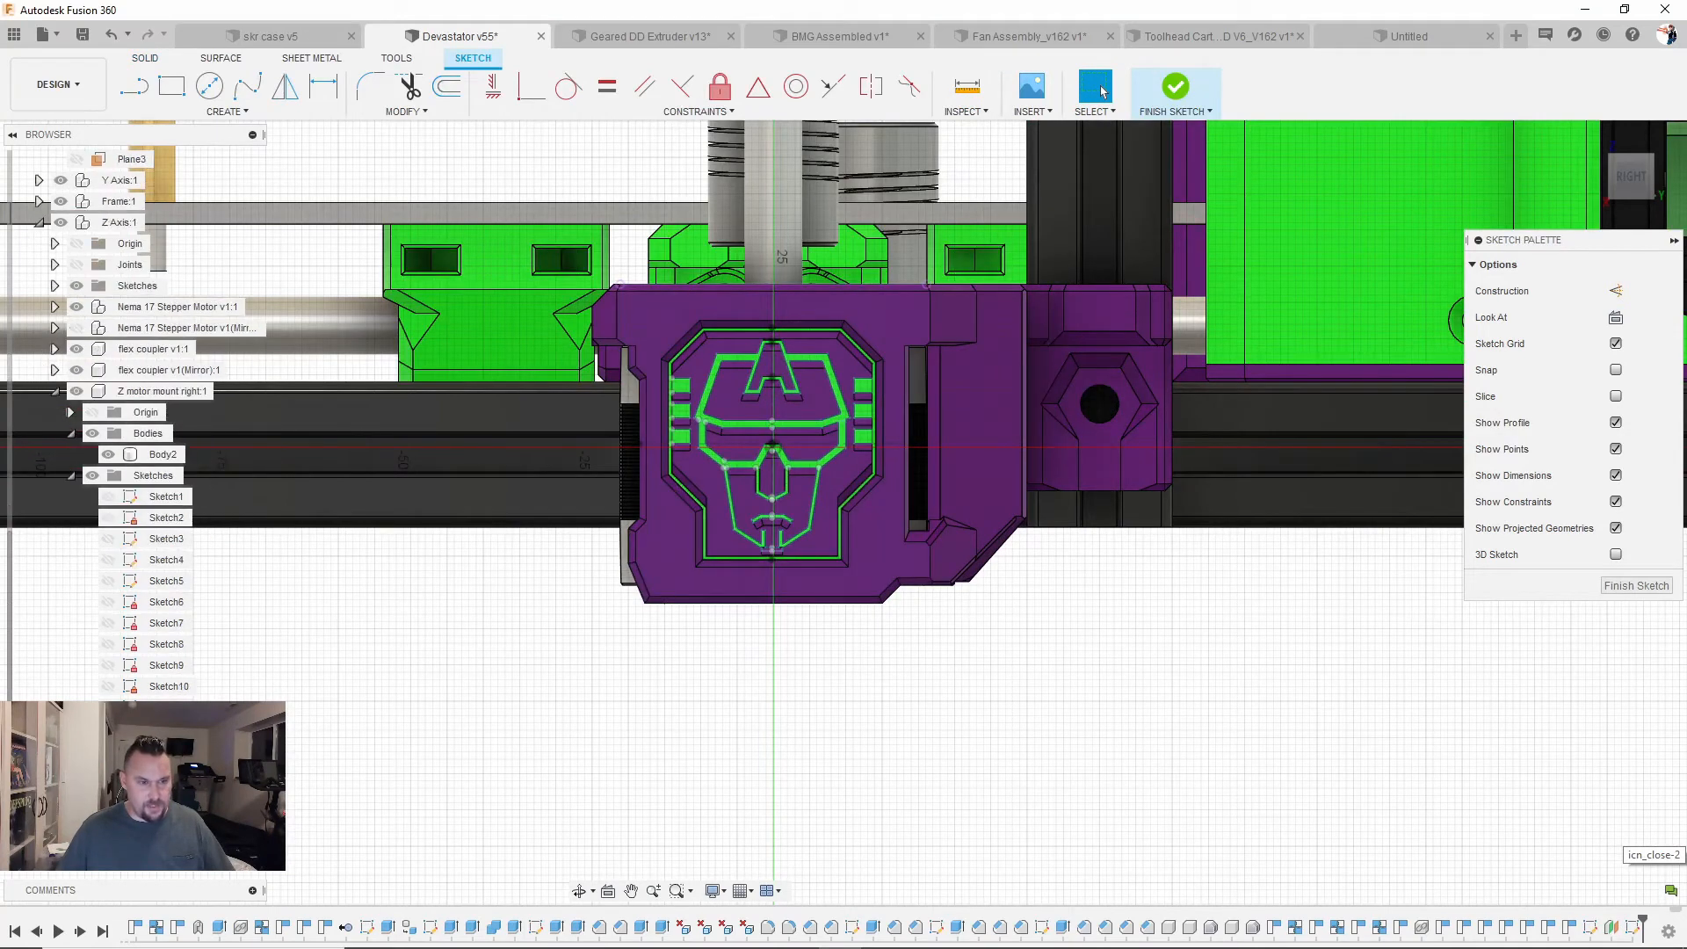
pyautogui.scroll(5, 760, 430)
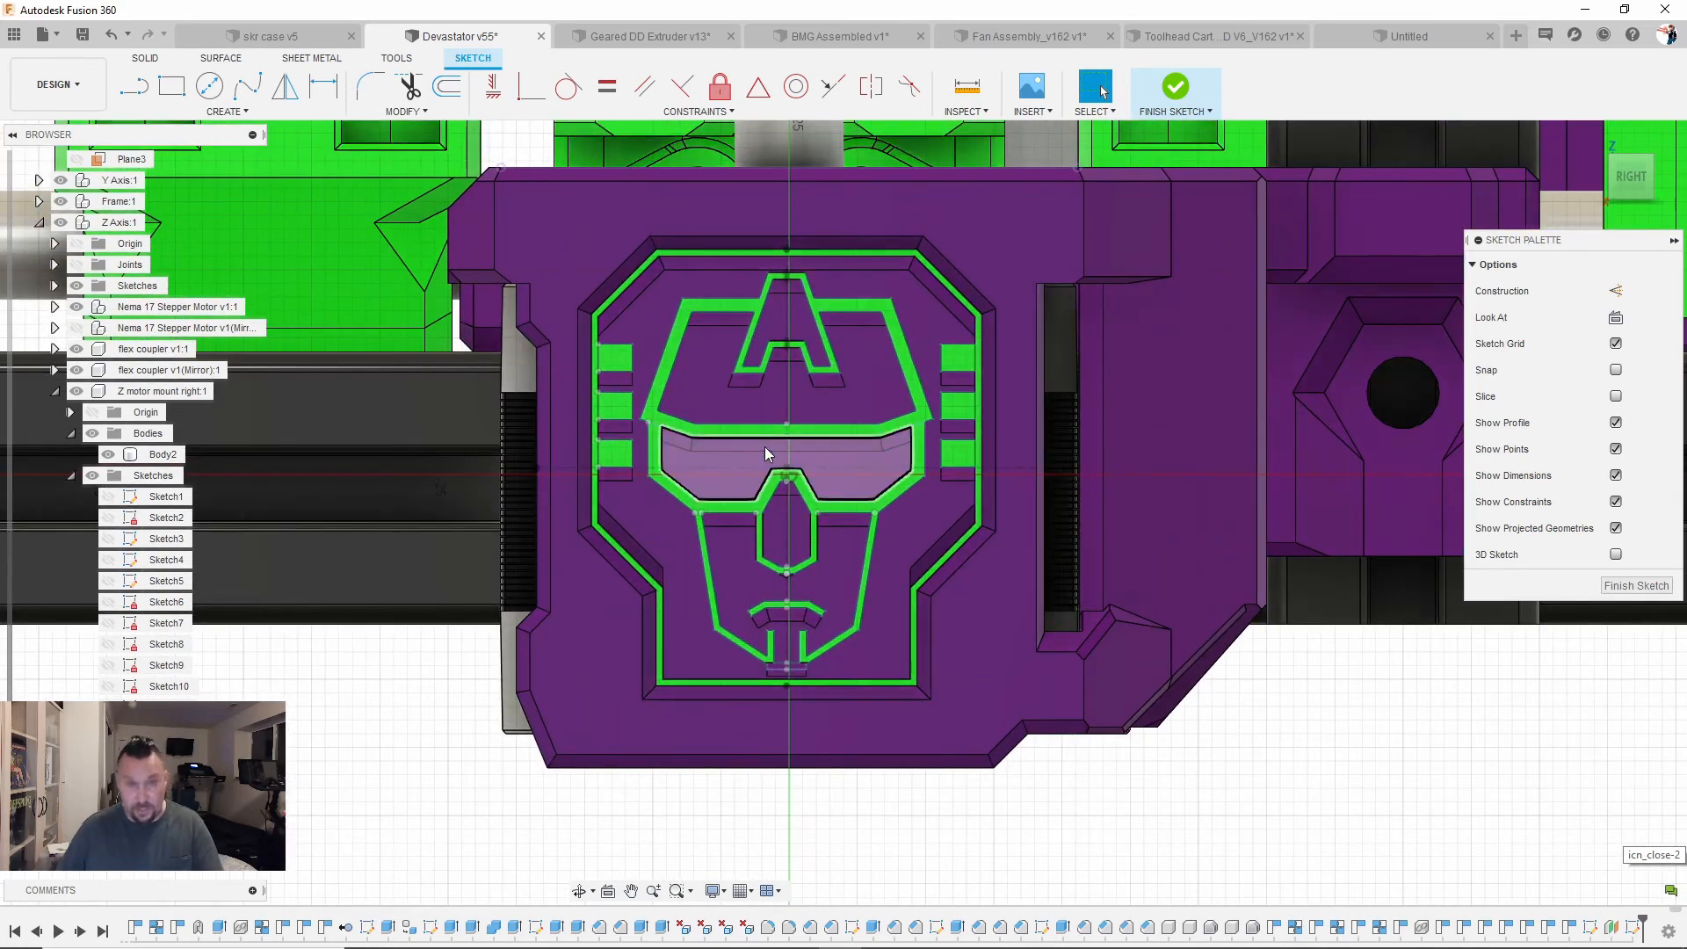
pyautogui.press('p')
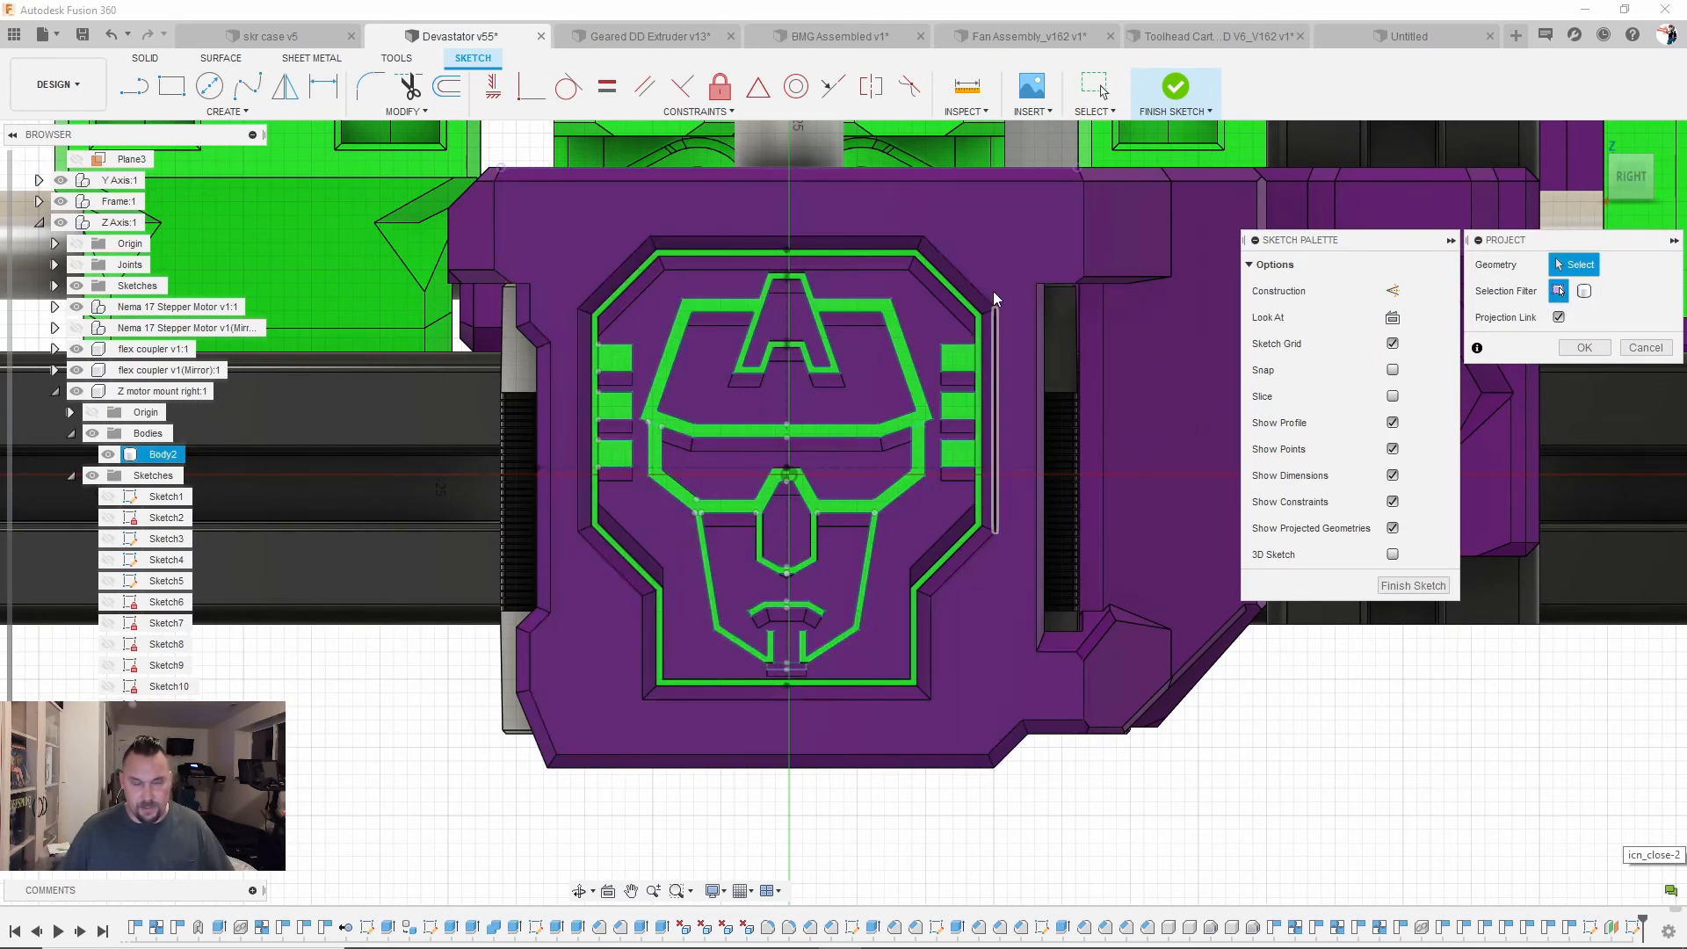
pyautogui.click(105, 455)
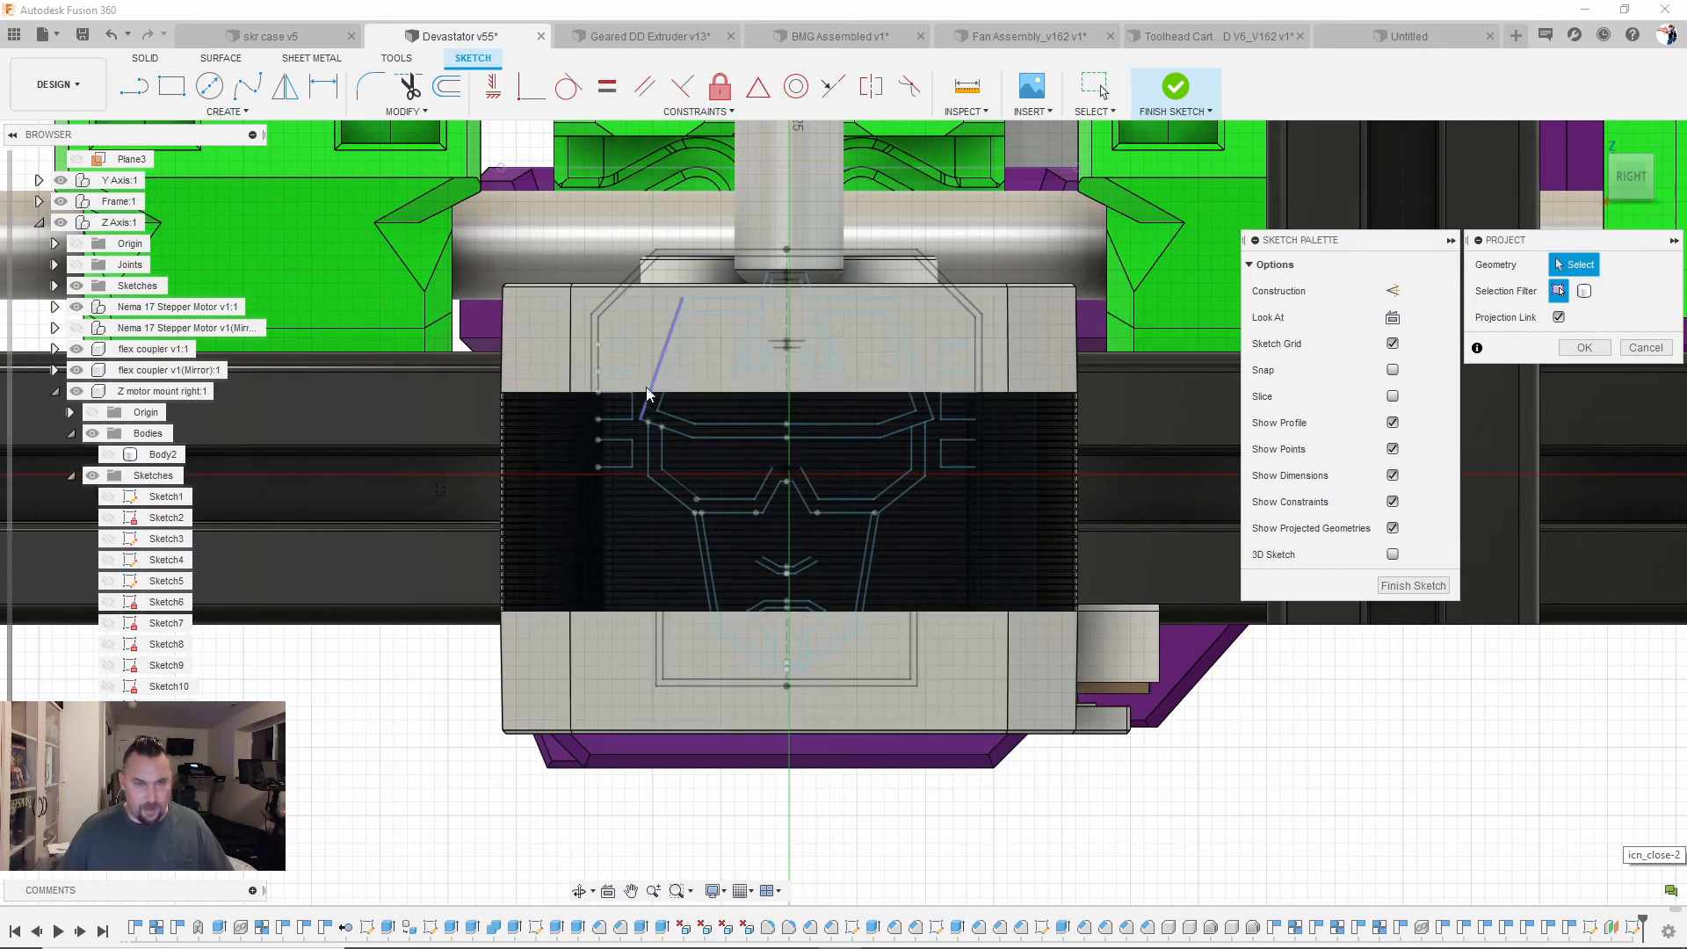
# Step: Select the emblem's outer and inner border outlines as complete chains for the projection
pyautogui.scroll(1, 654, 294)
pyautogui.scroll(1, 653, 298)
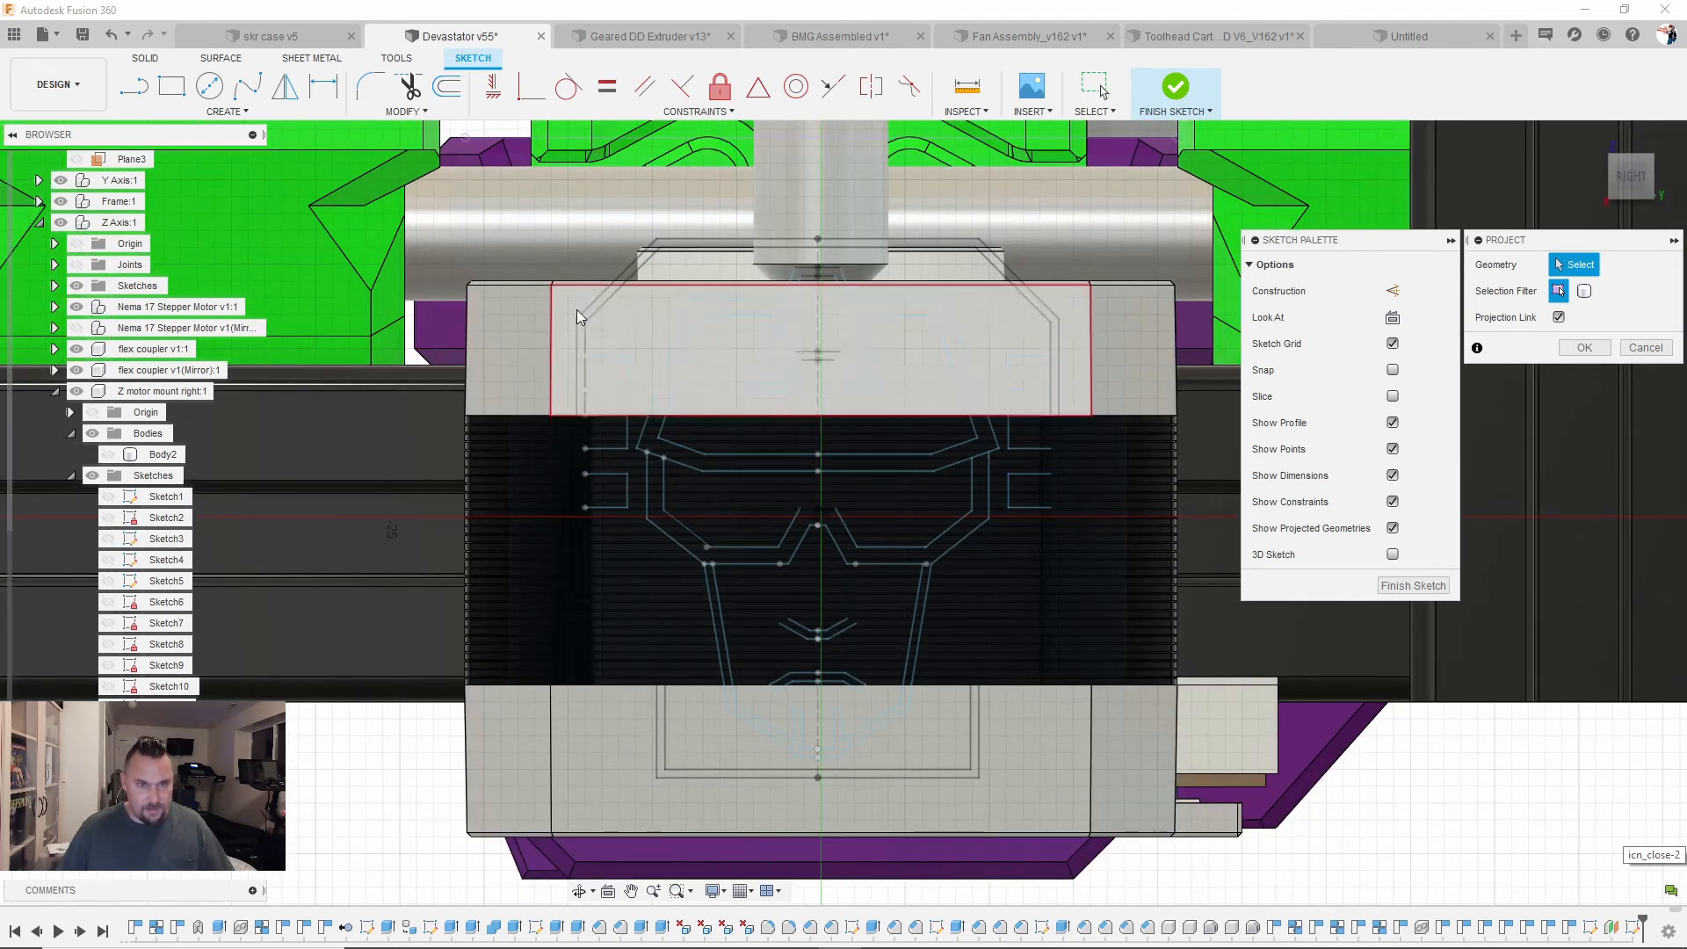
pyautogui.click(606, 302)
pyautogui.doubleClick(602, 302)
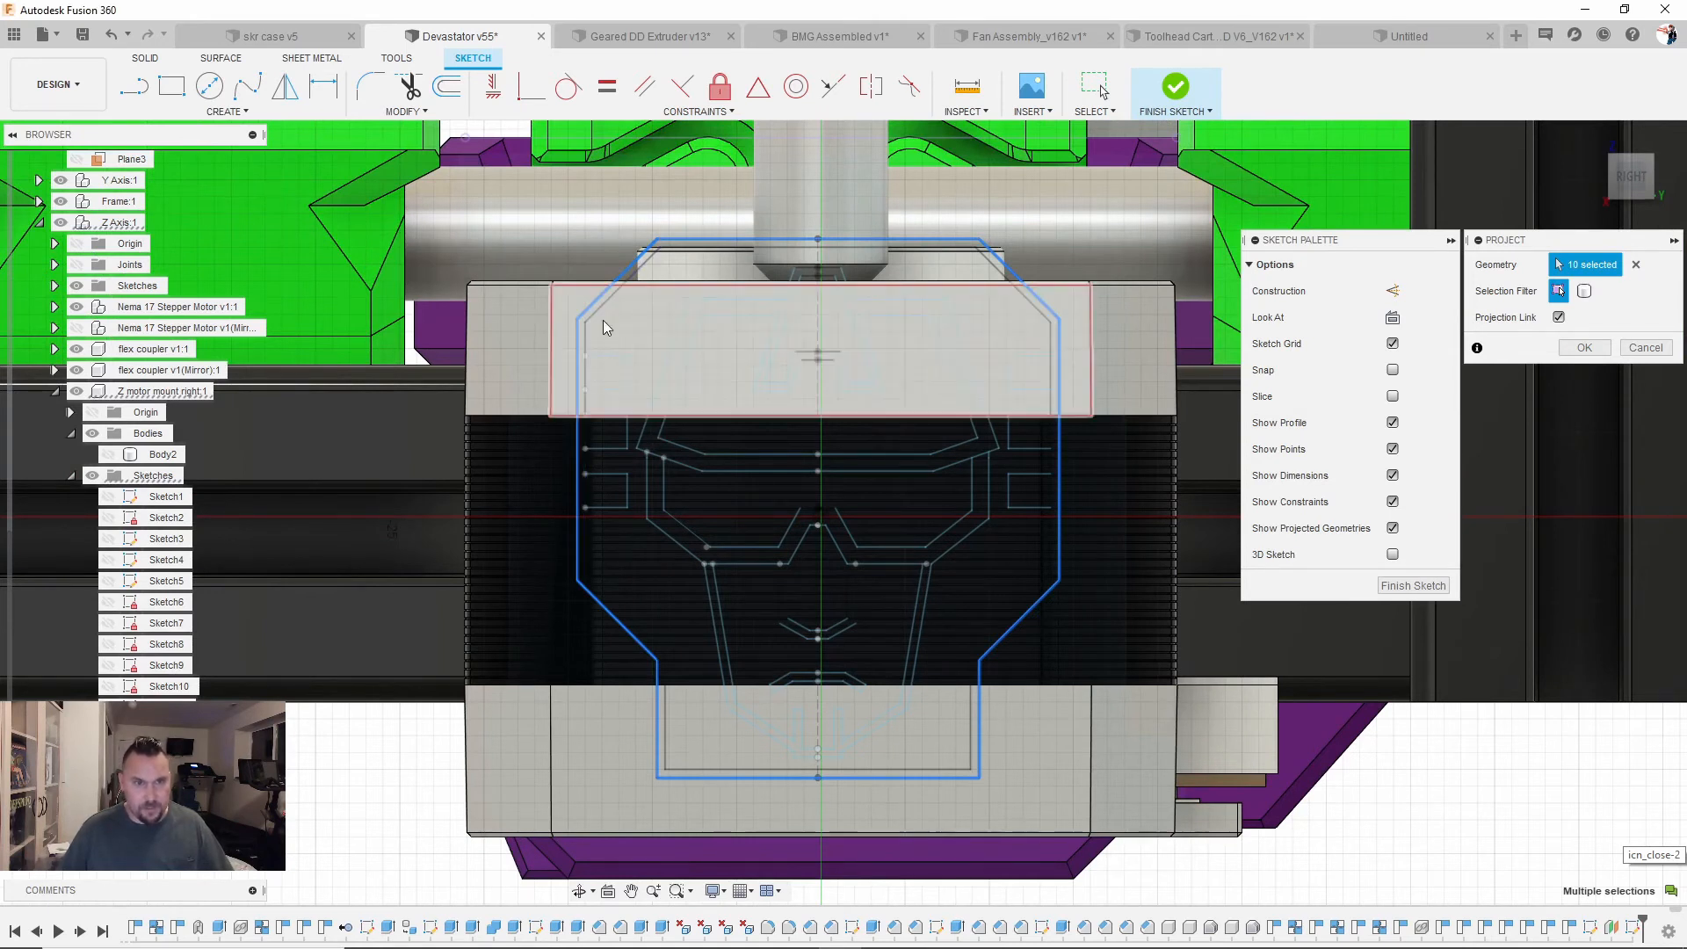
pyautogui.doubleClick(609, 299)
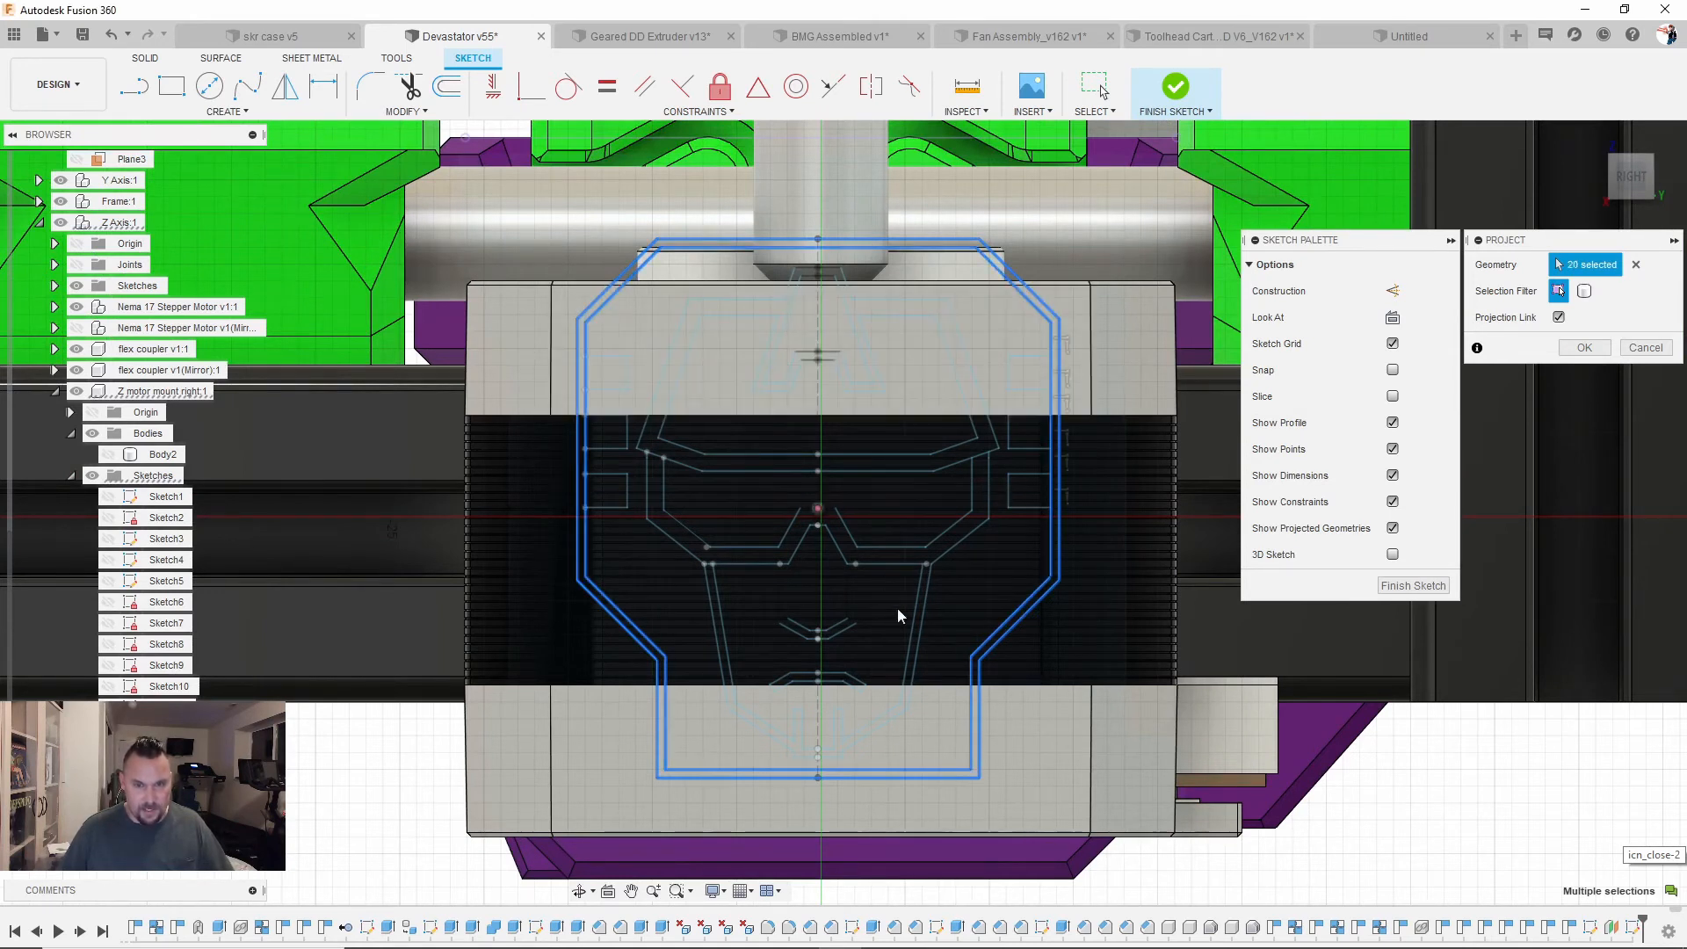
# Step: Add the emblem's jaw, chin, mouth and nose outlines to the geometry being projected
pyautogui.doubleClick(721, 660)
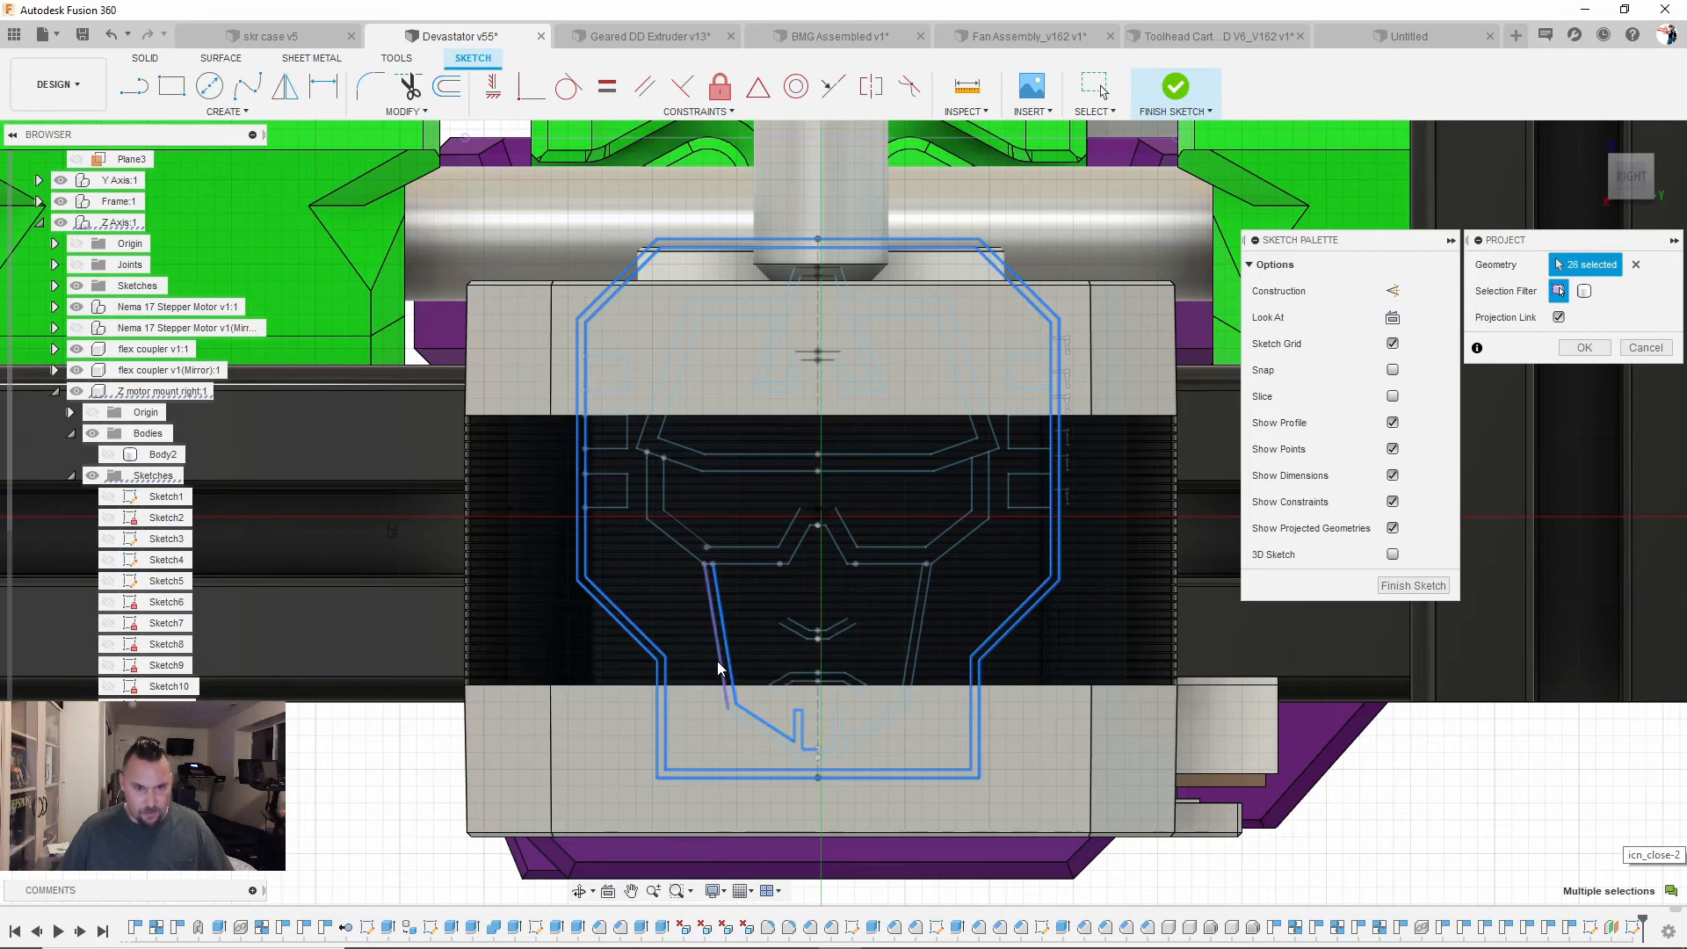
pyautogui.doubleClick(859, 743)
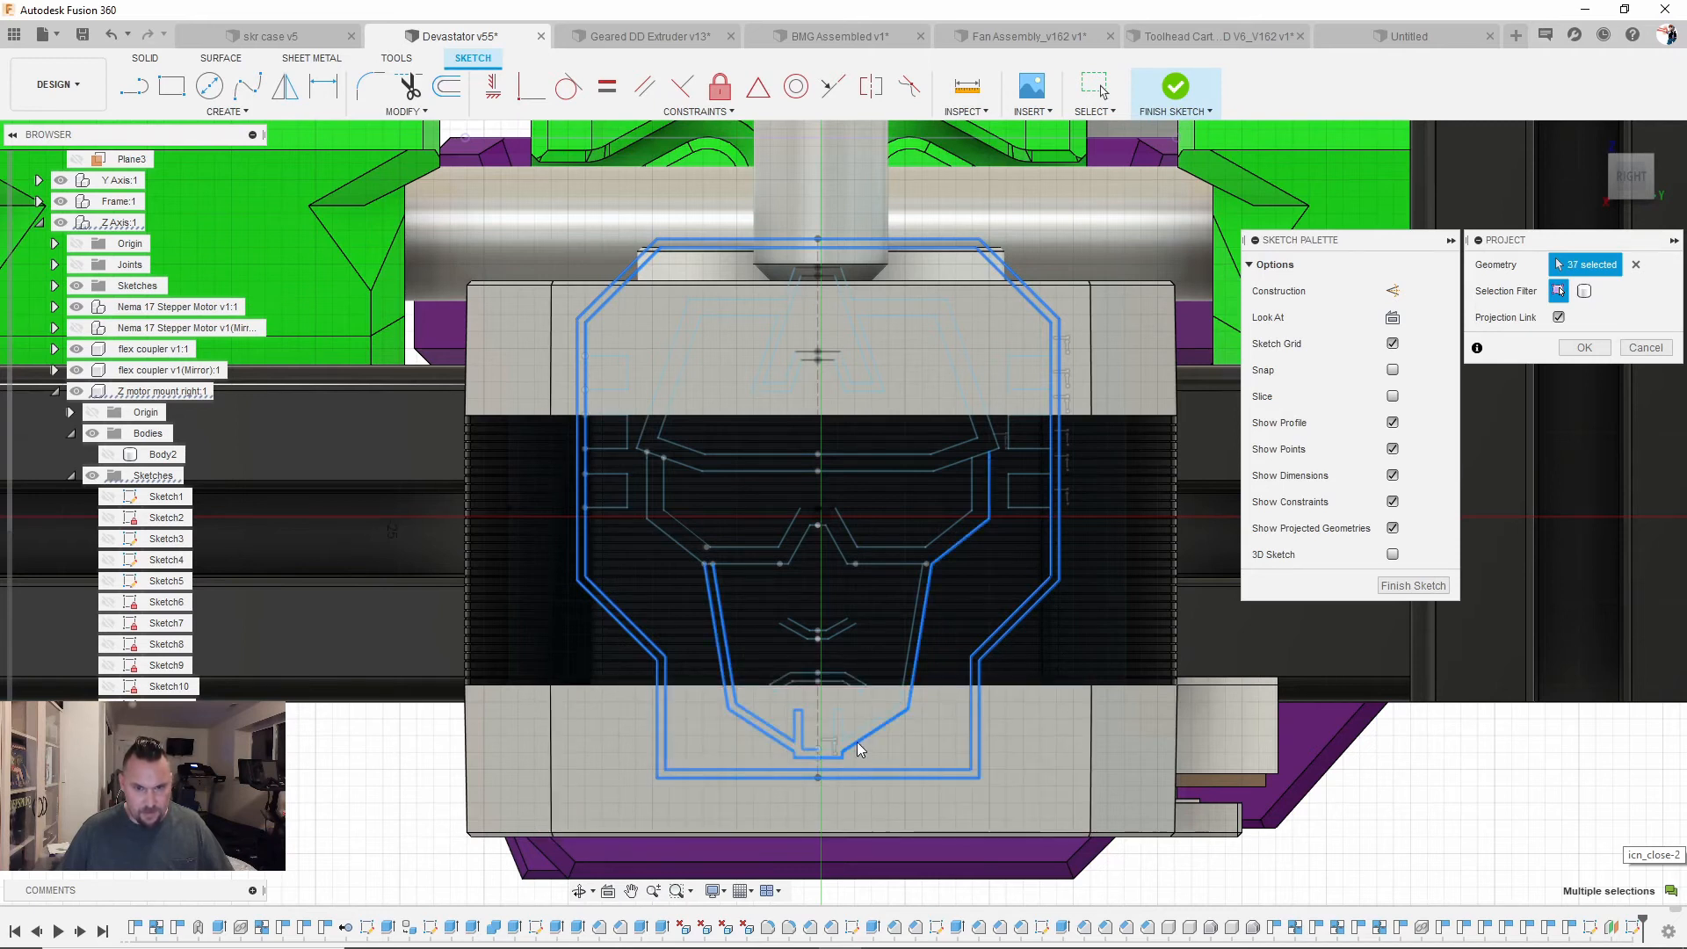
pyautogui.doubleClick(844, 735)
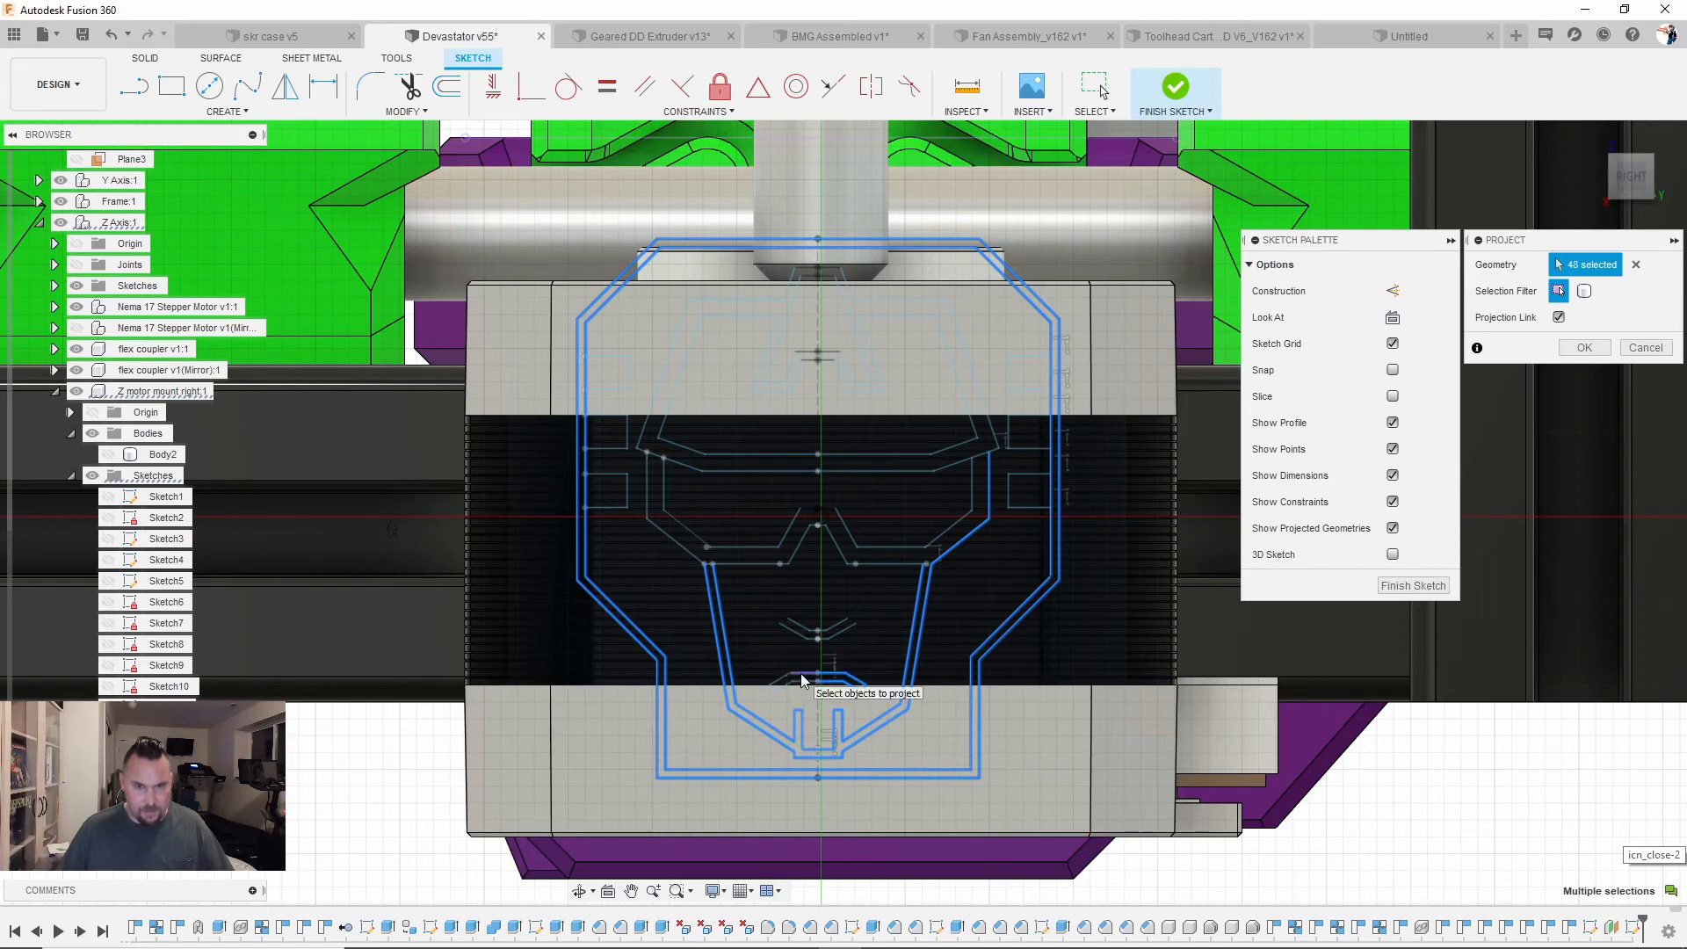
pyautogui.doubleClick(795, 684)
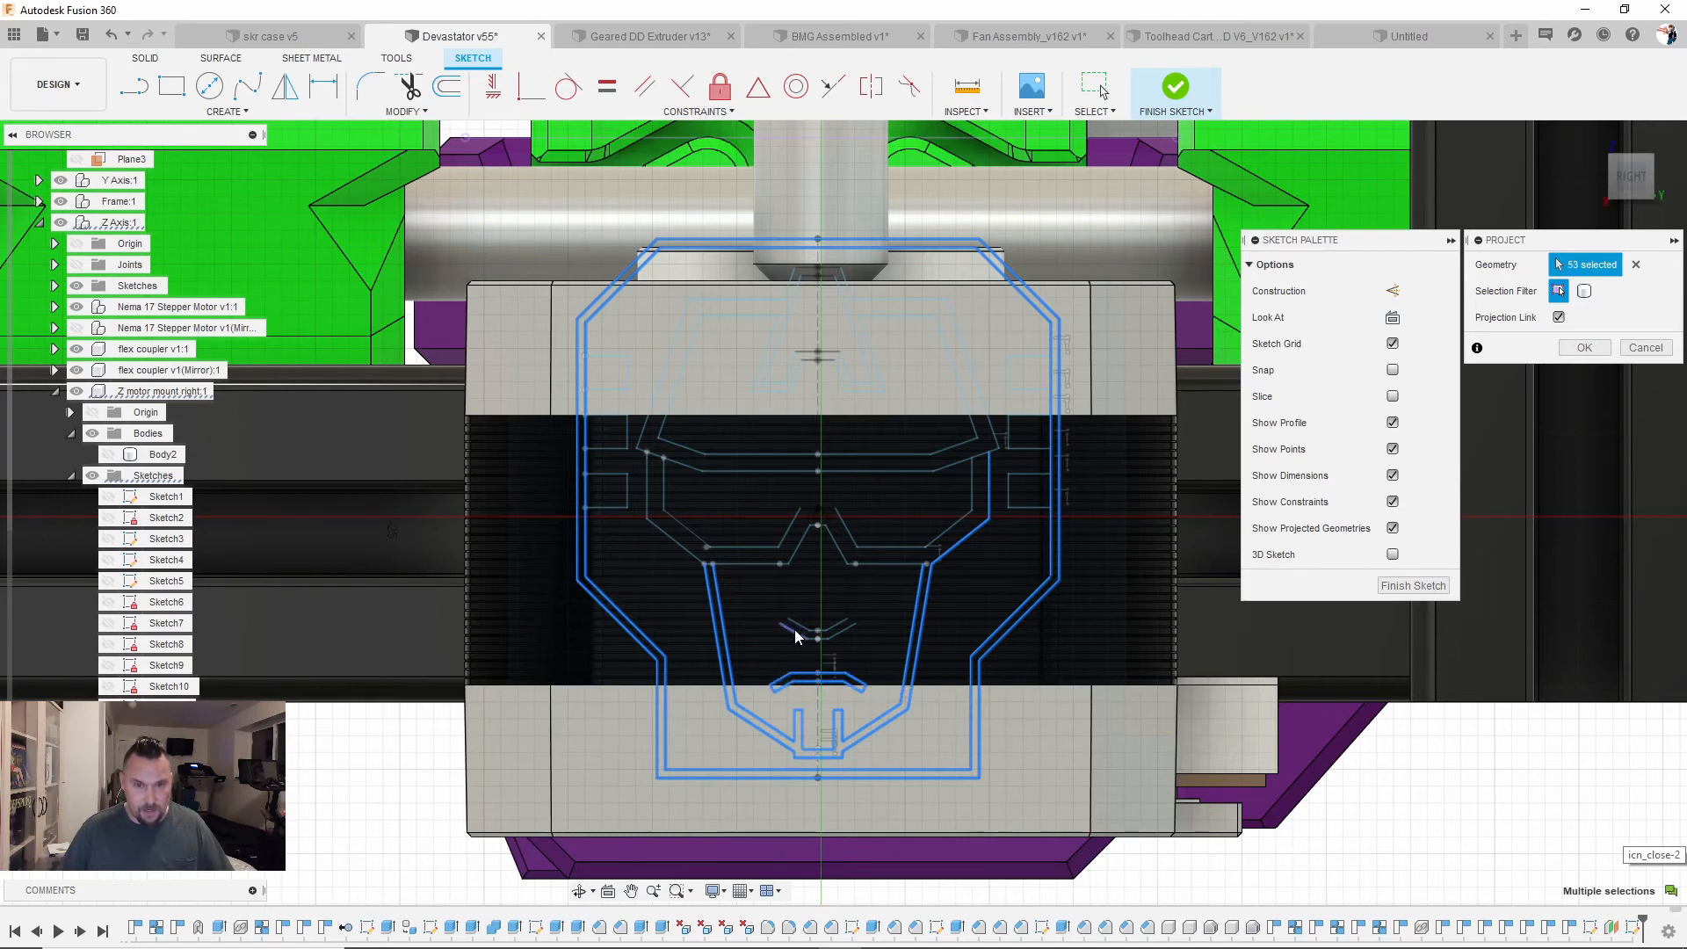
pyautogui.doubleClick(796, 634)
pyautogui.doubleClick(856, 597)
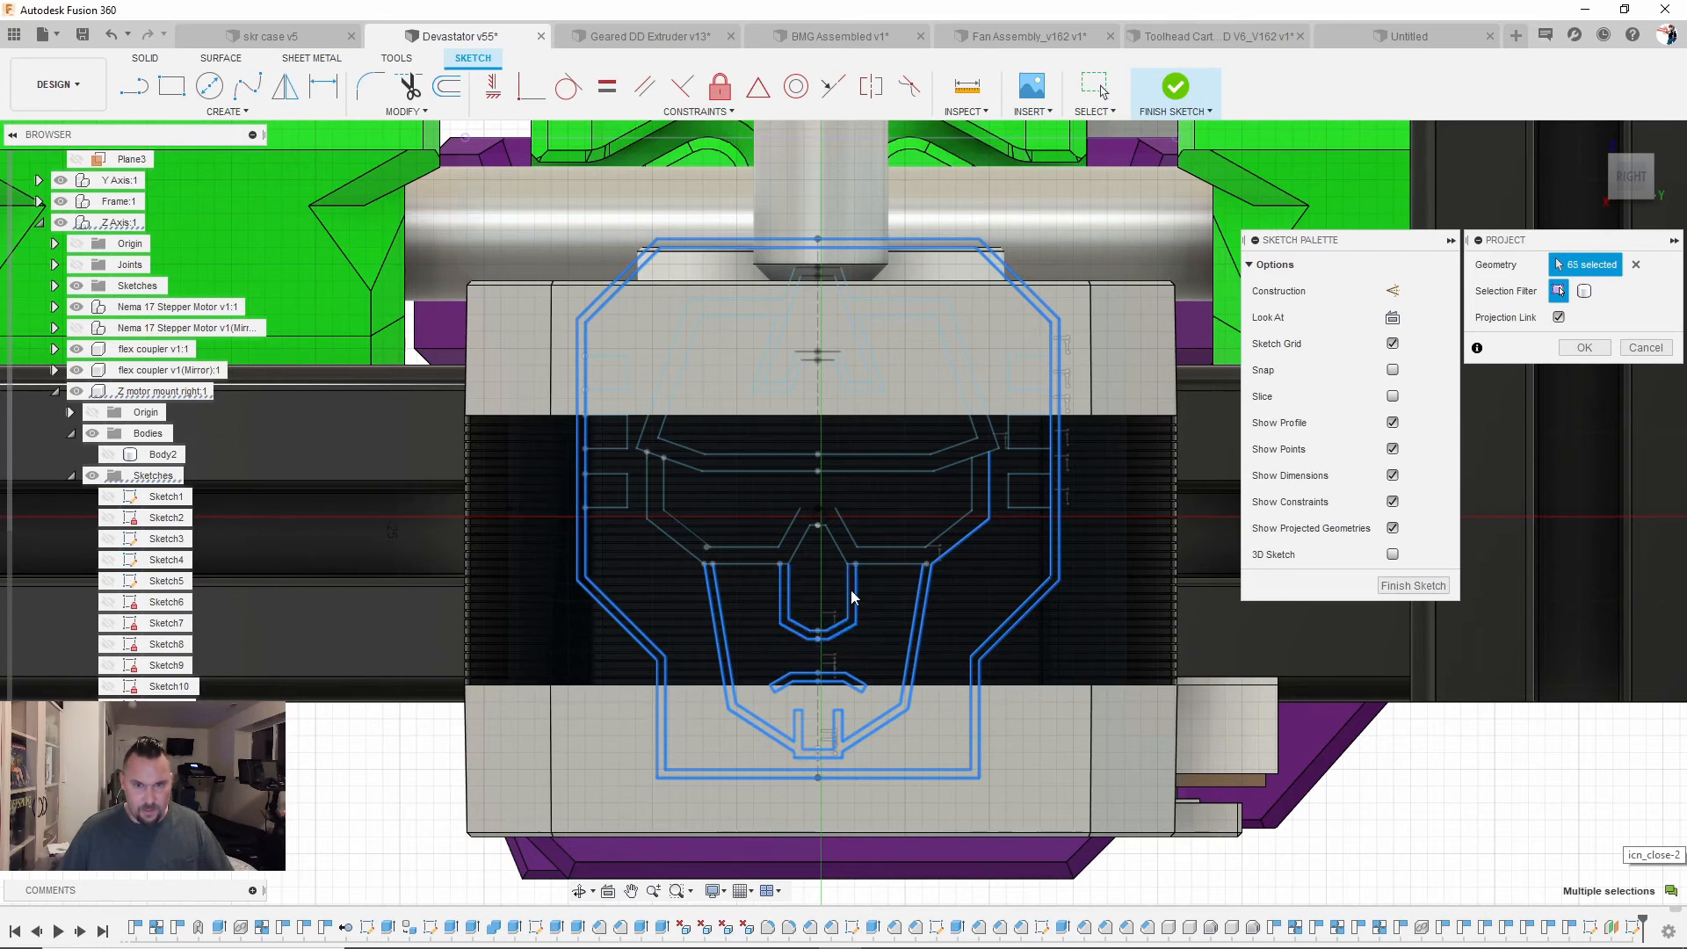
# Step: Add the visor's nose-bridge and lower edges and the outer helmet outline on the emblem's right half to the projection
pyautogui.doubleClick(847, 529)
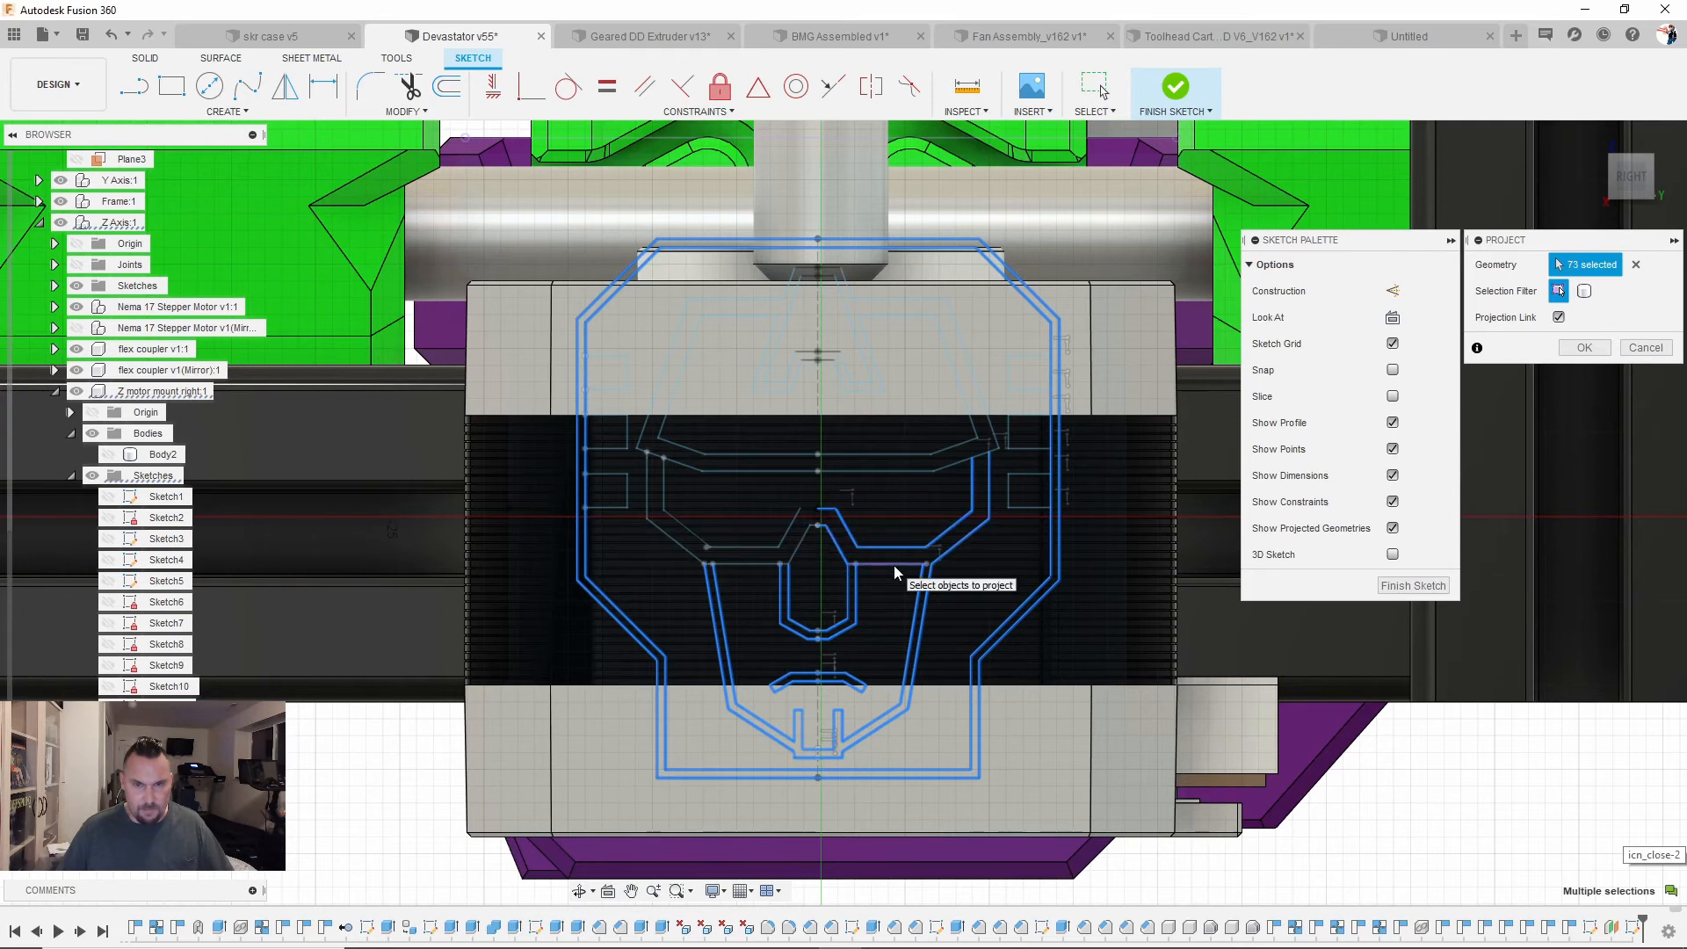
pyautogui.click(893, 566)
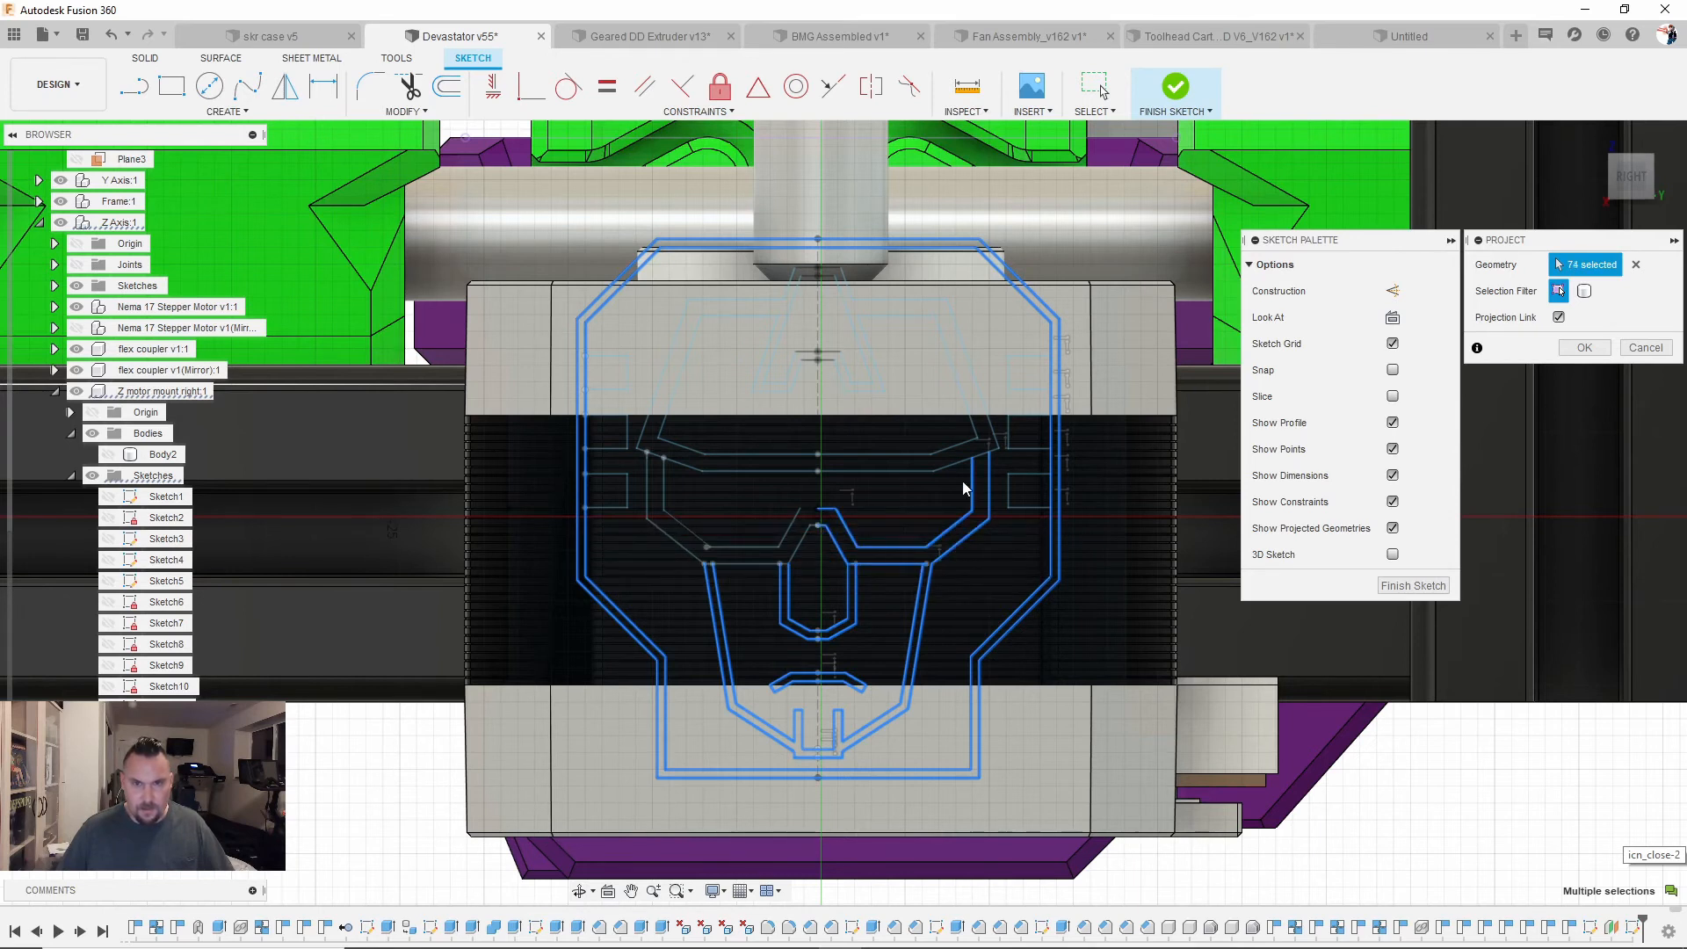
pyautogui.doubleClick(904, 472)
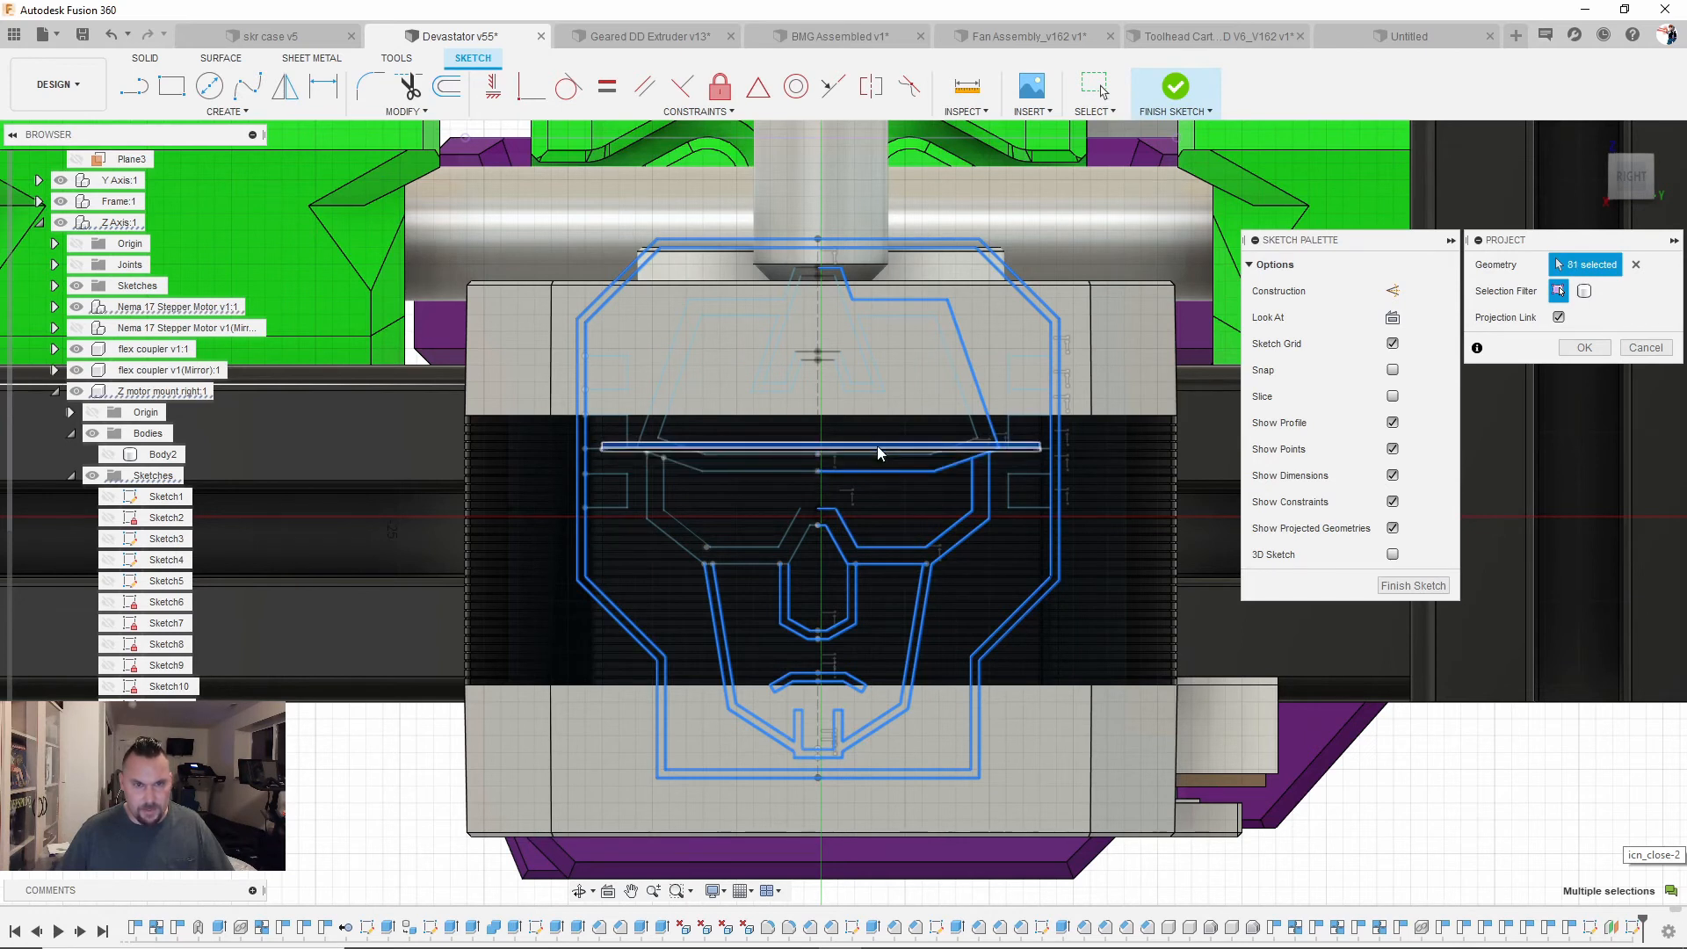
pyautogui.click(931, 447)
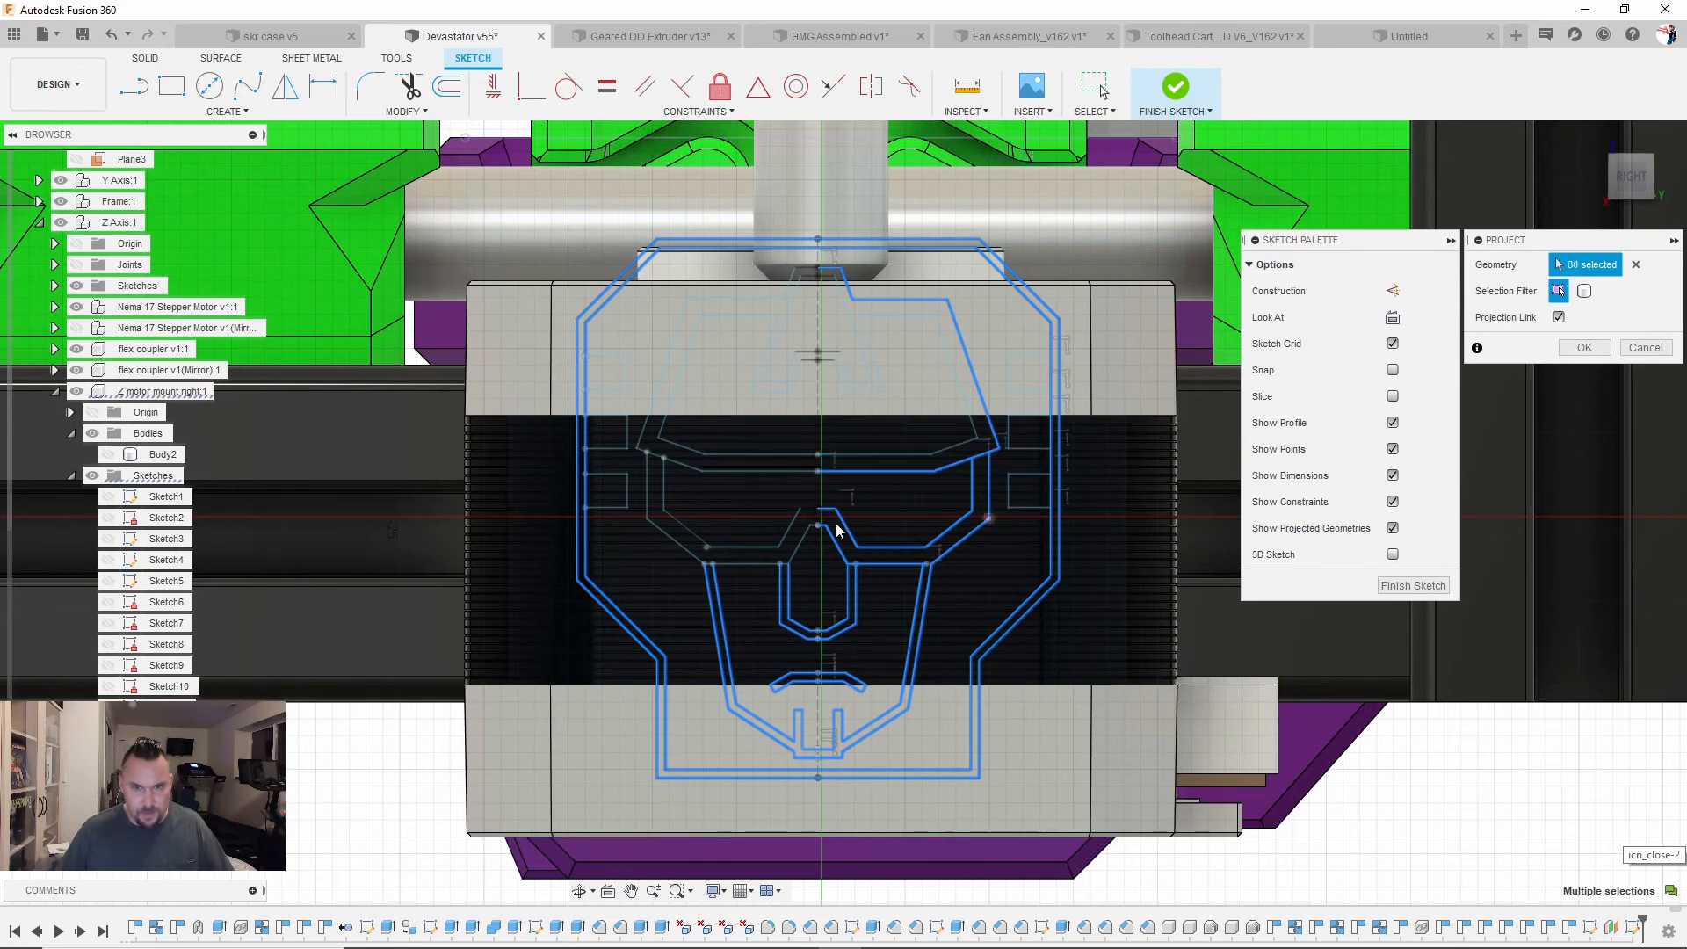
# Step: Add the inner forehead outline, the letter A crest and the remaining helmet edges to the projection
pyautogui.doubleClick(862, 455)
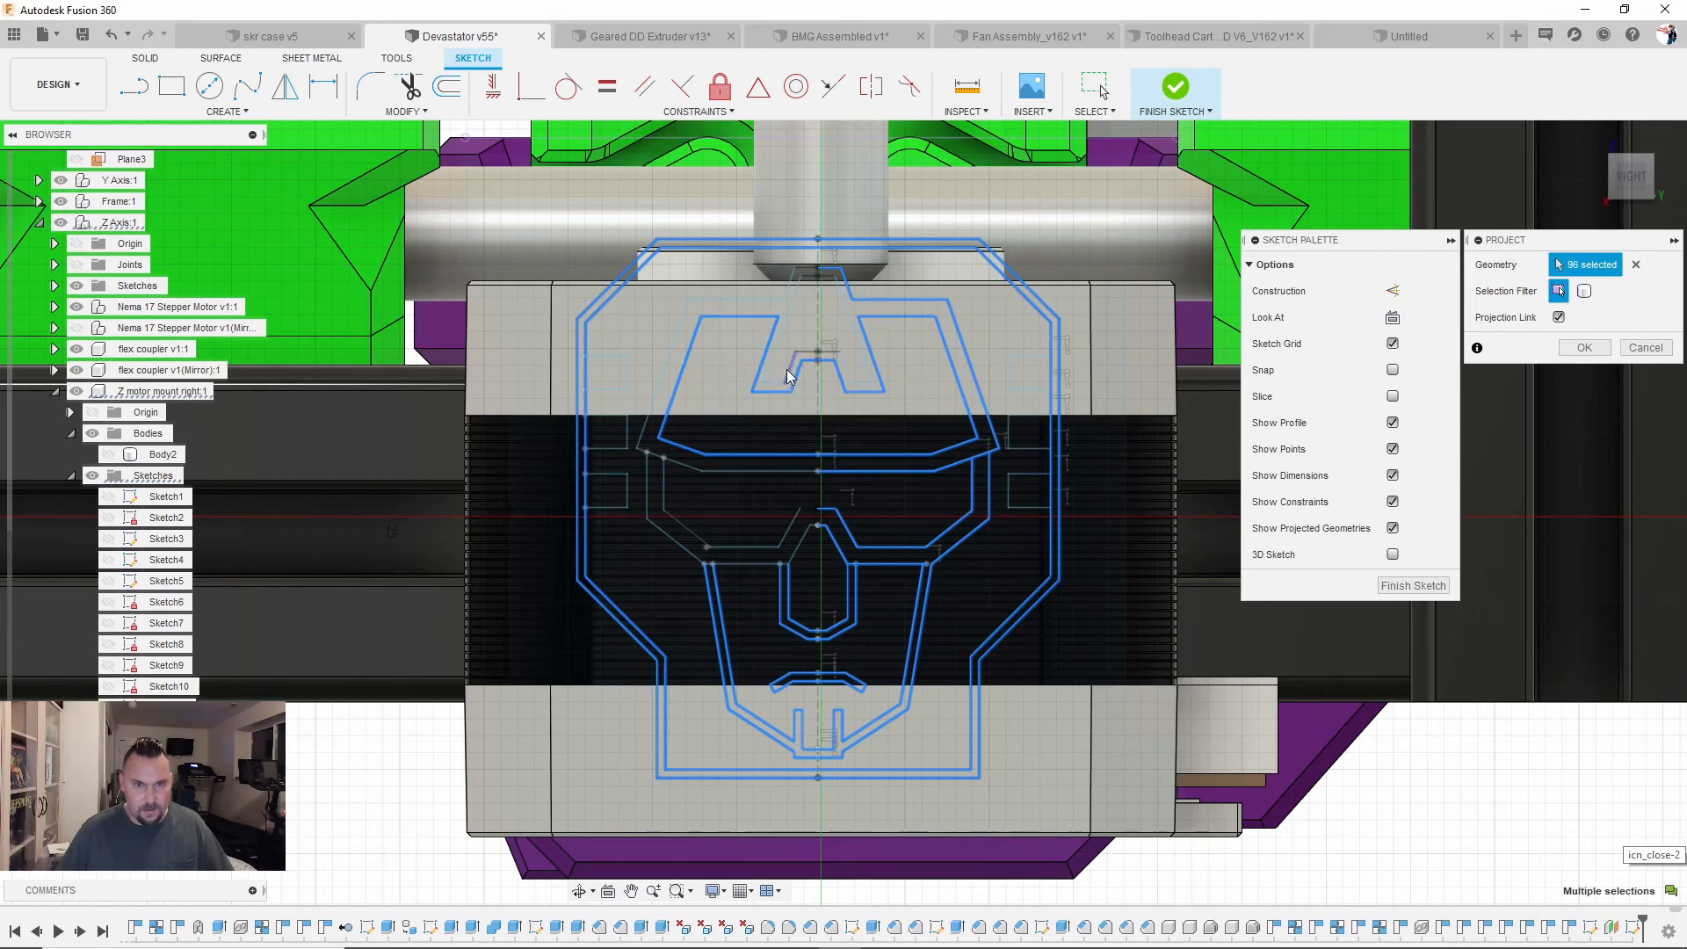
pyautogui.doubleClick(795, 357)
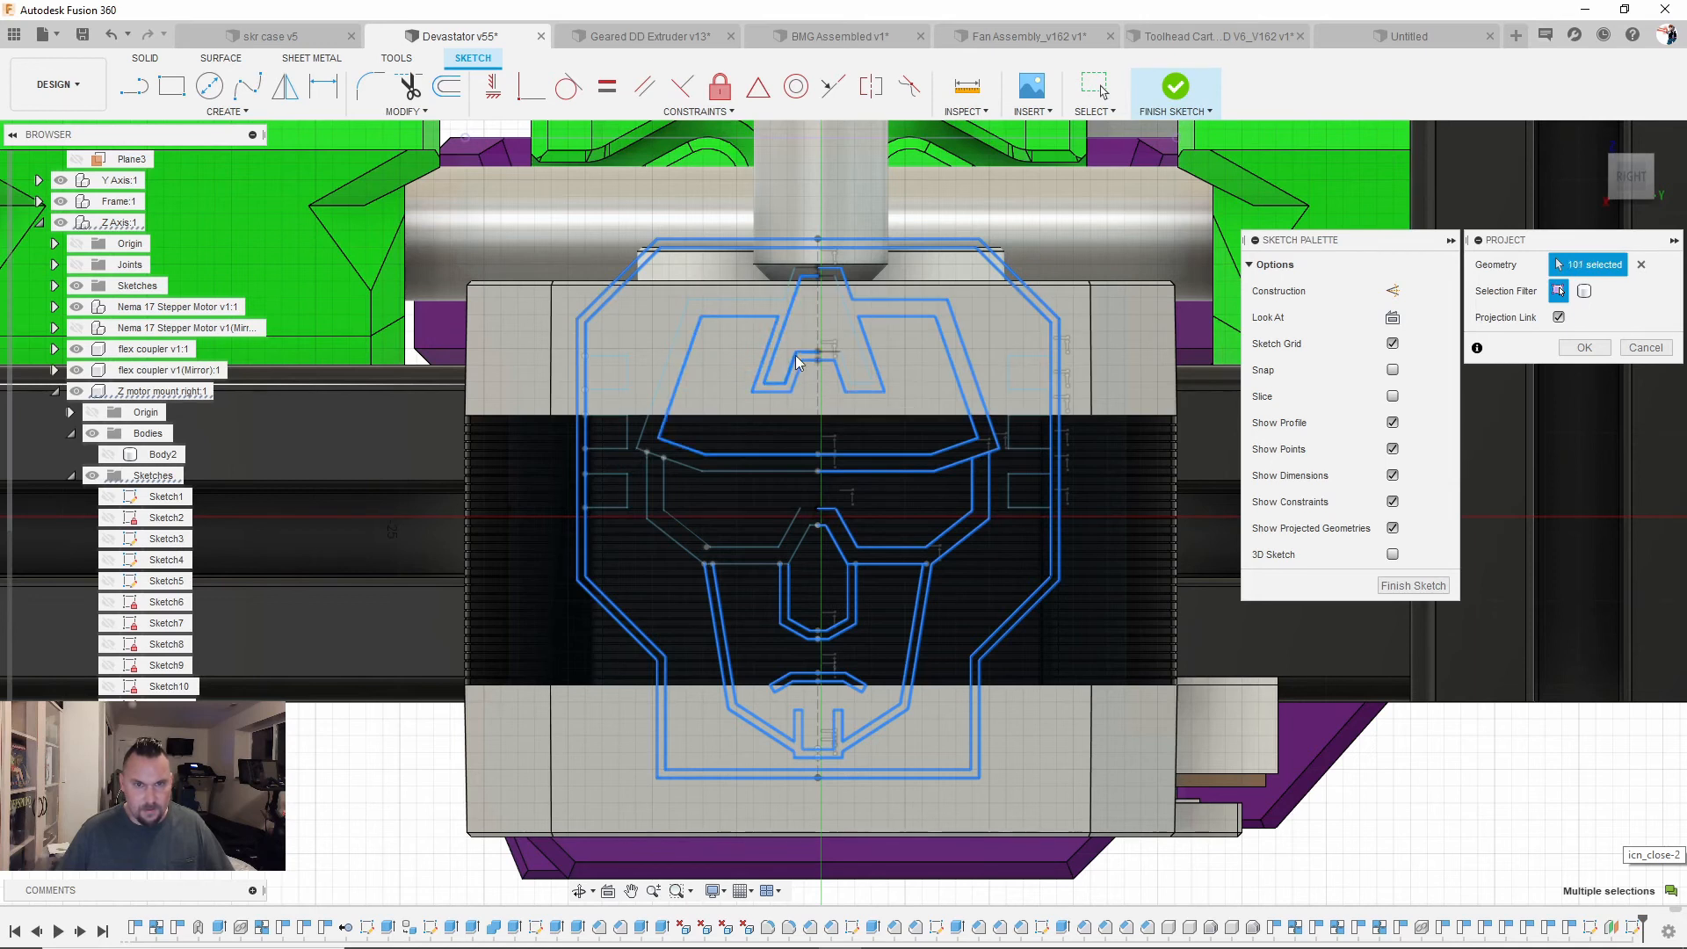
pyautogui.doubleClick(790, 290)
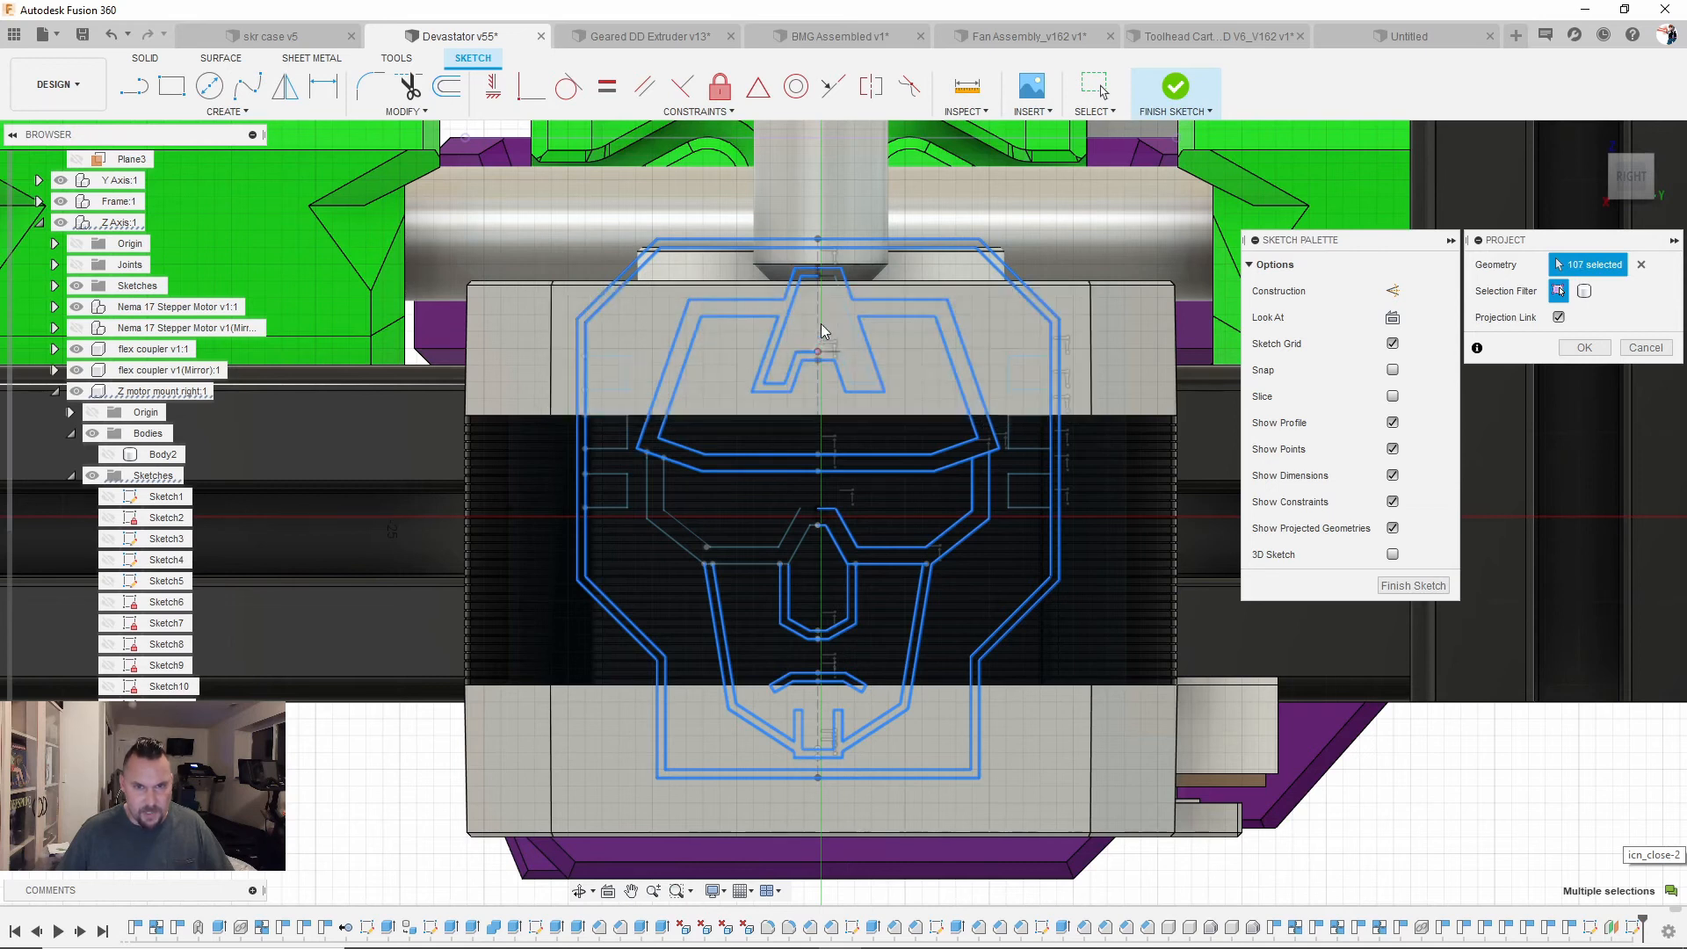
pyautogui.doubleClick(841, 304)
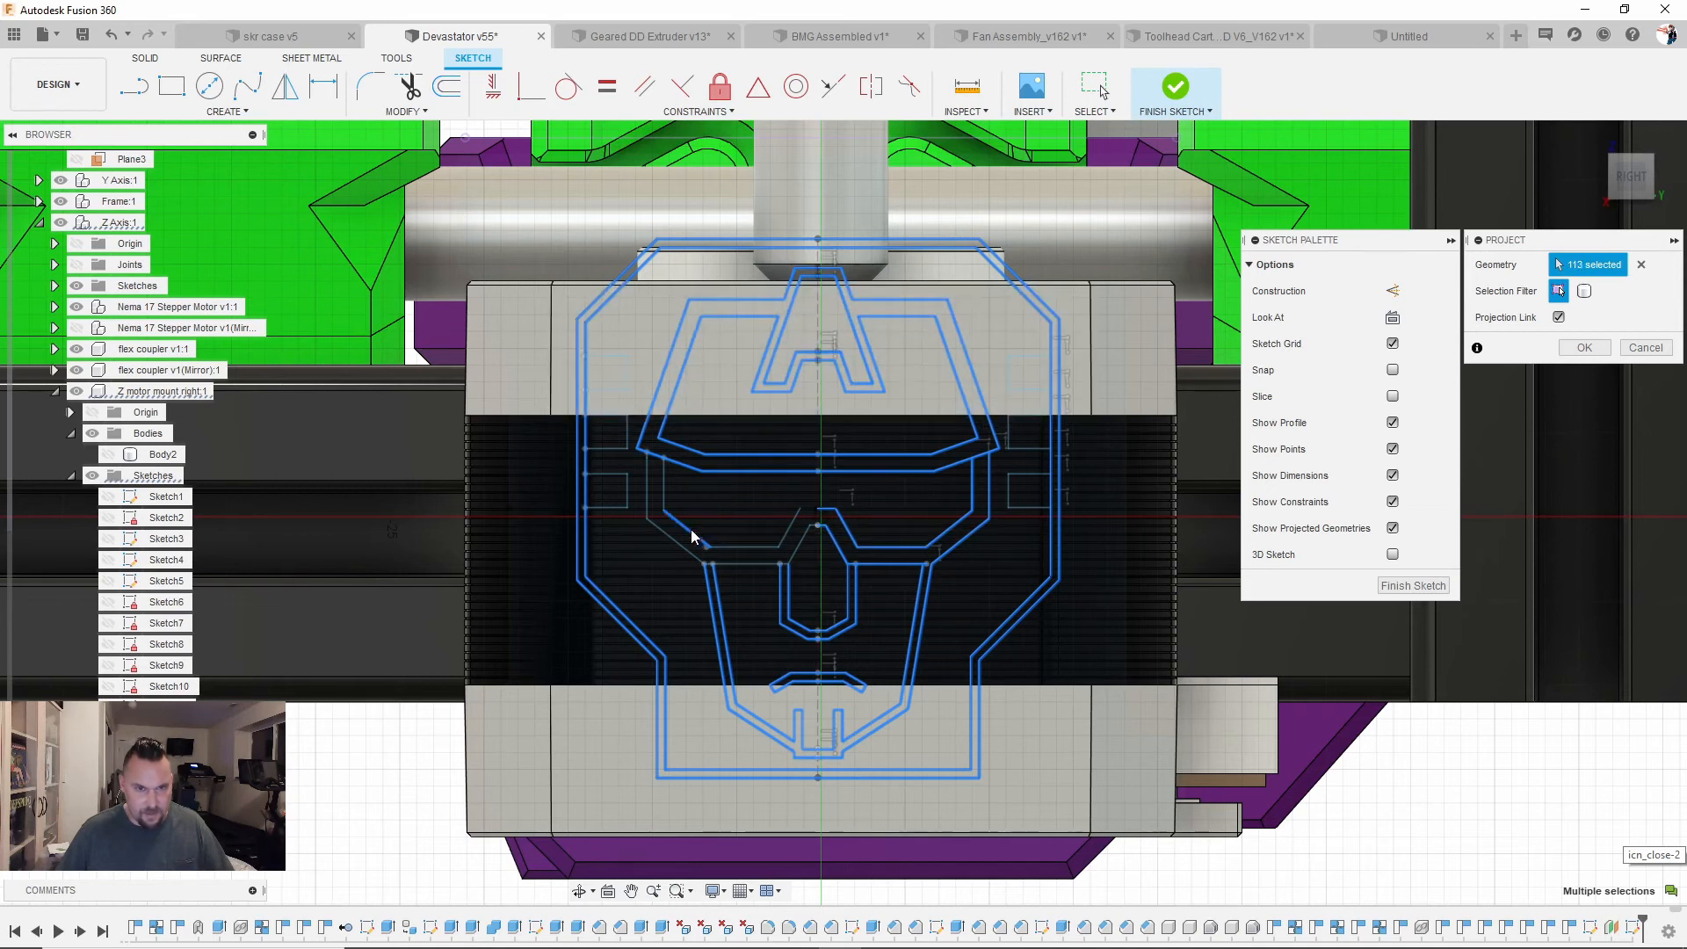
# Step: Add the left visor edge and the small rectangles on both sides of the face, then complete the projection
pyautogui.doubleClick(691, 535)
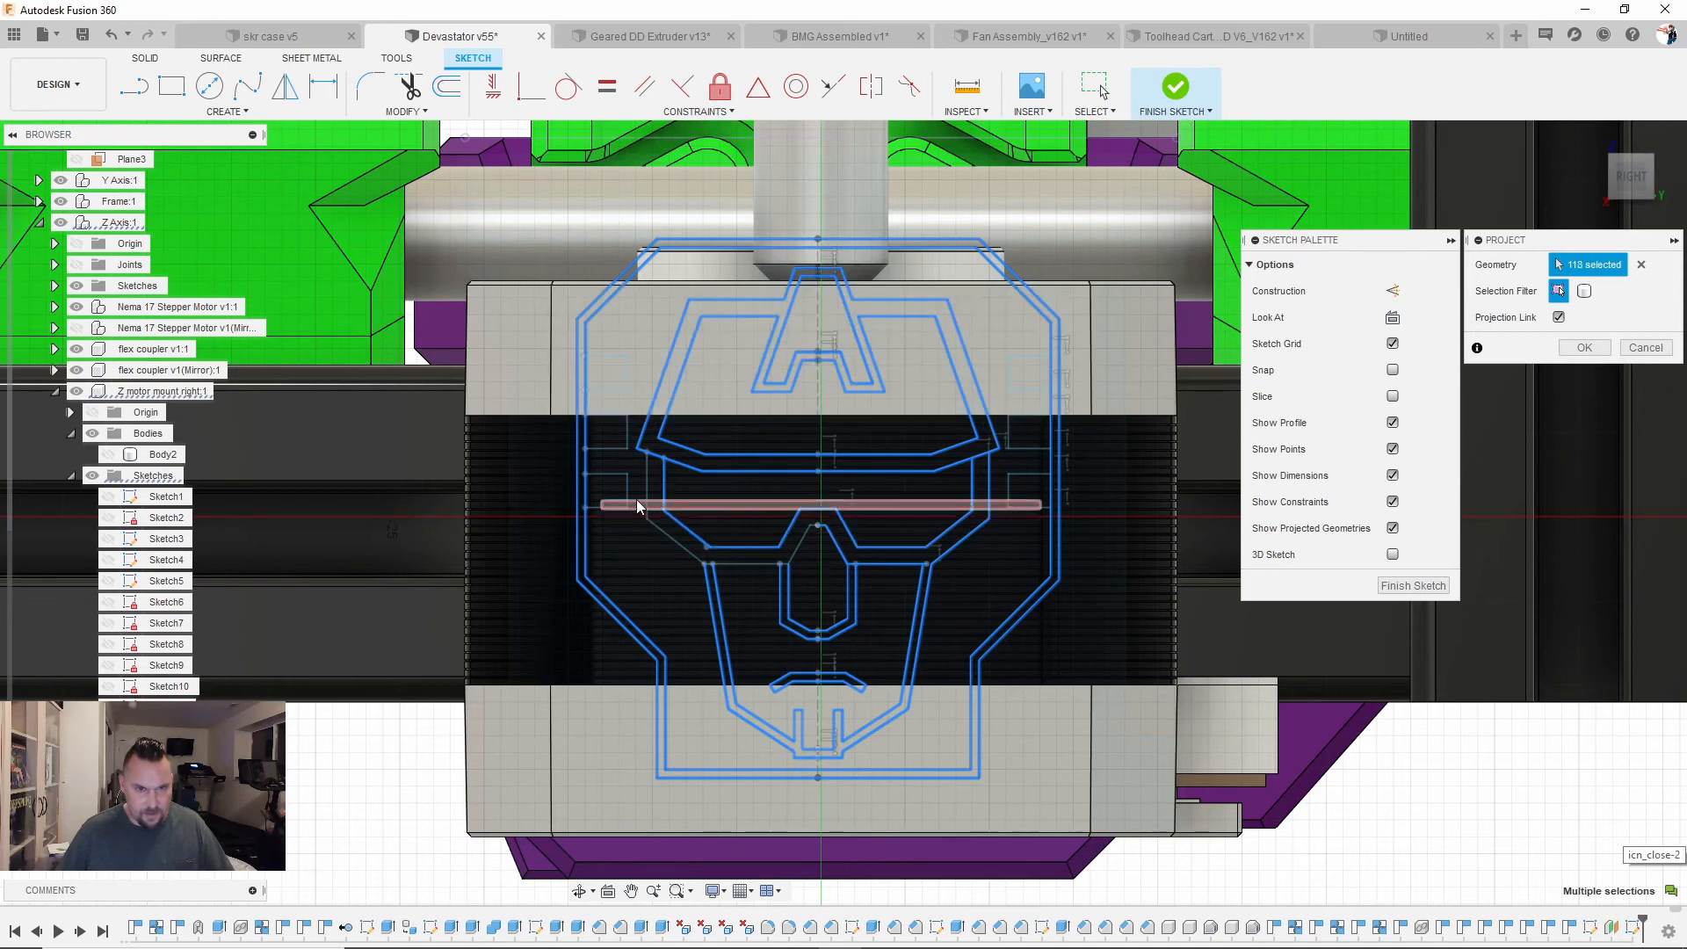
pyautogui.doubleClick(629, 438)
pyautogui.doubleClick(629, 370)
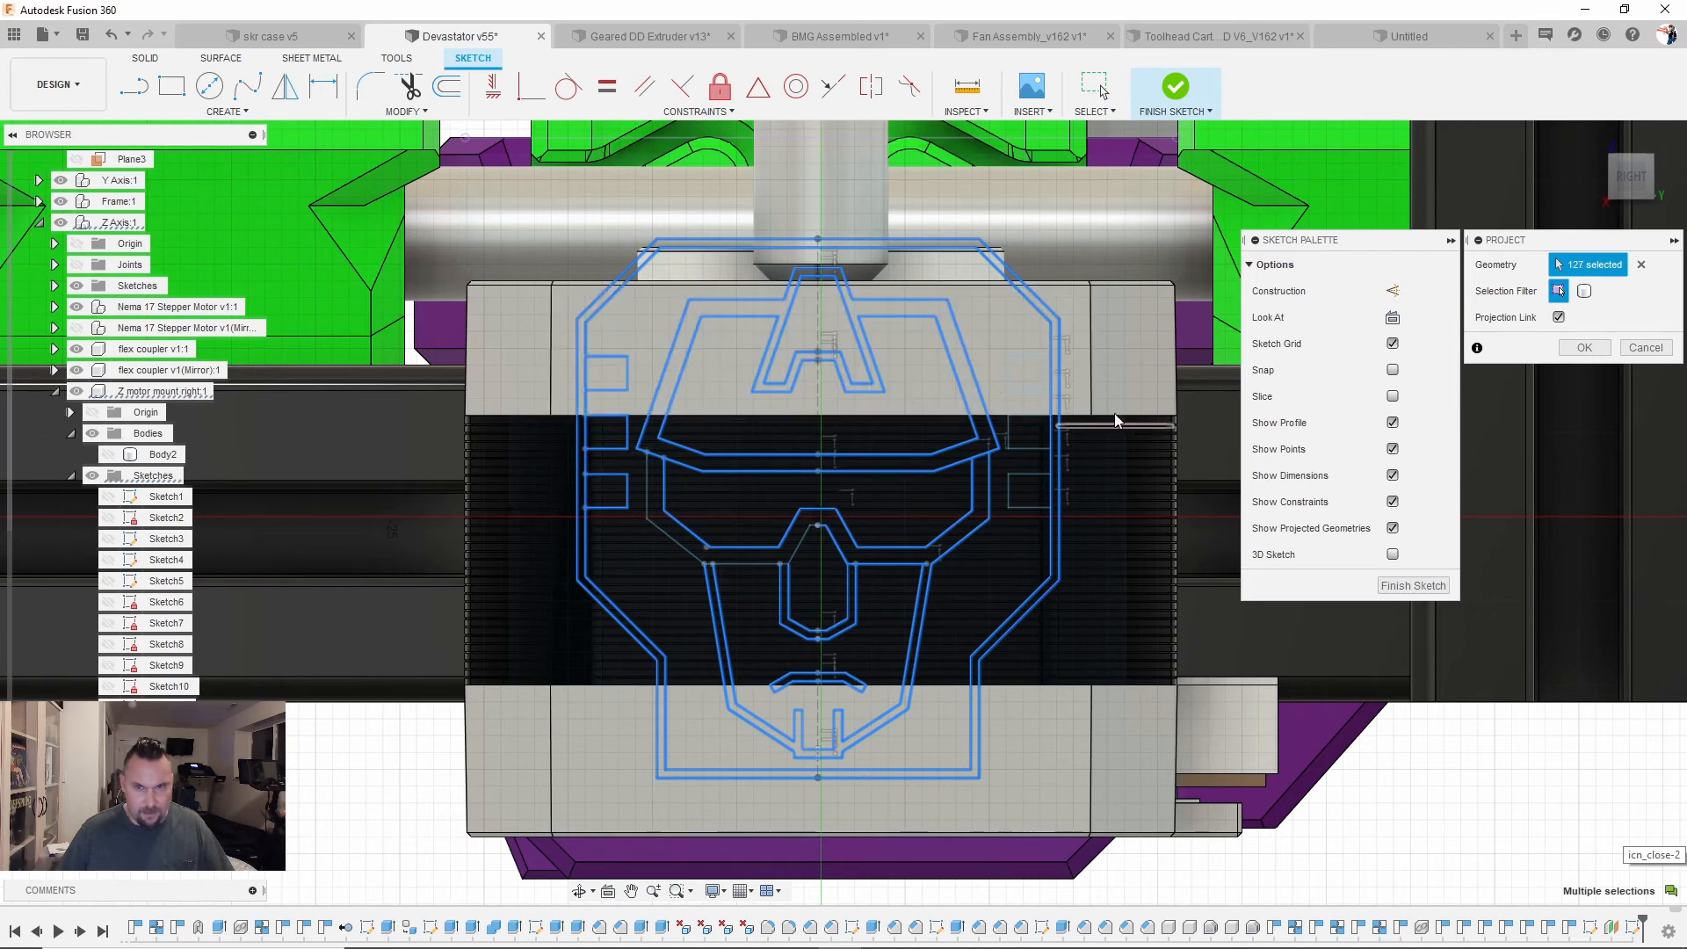
pyautogui.click(1006, 376)
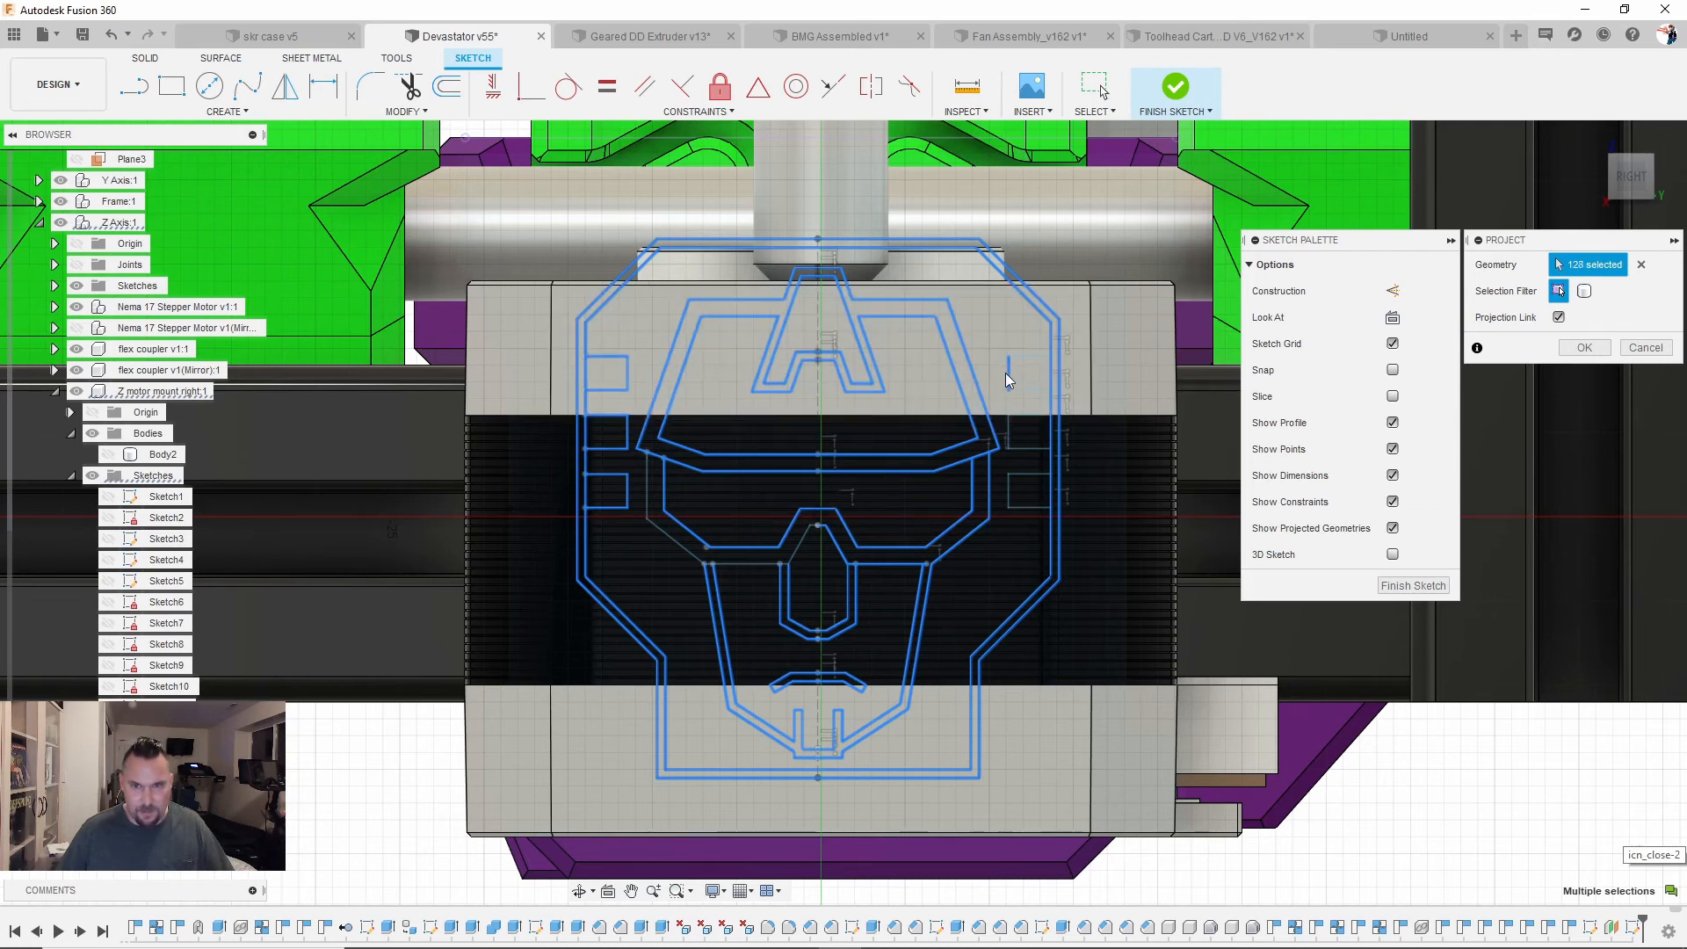
pyautogui.doubleClick(1009, 373)
pyautogui.doubleClick(1010, 429)
pyautogui.doubleClick(1010, 484)
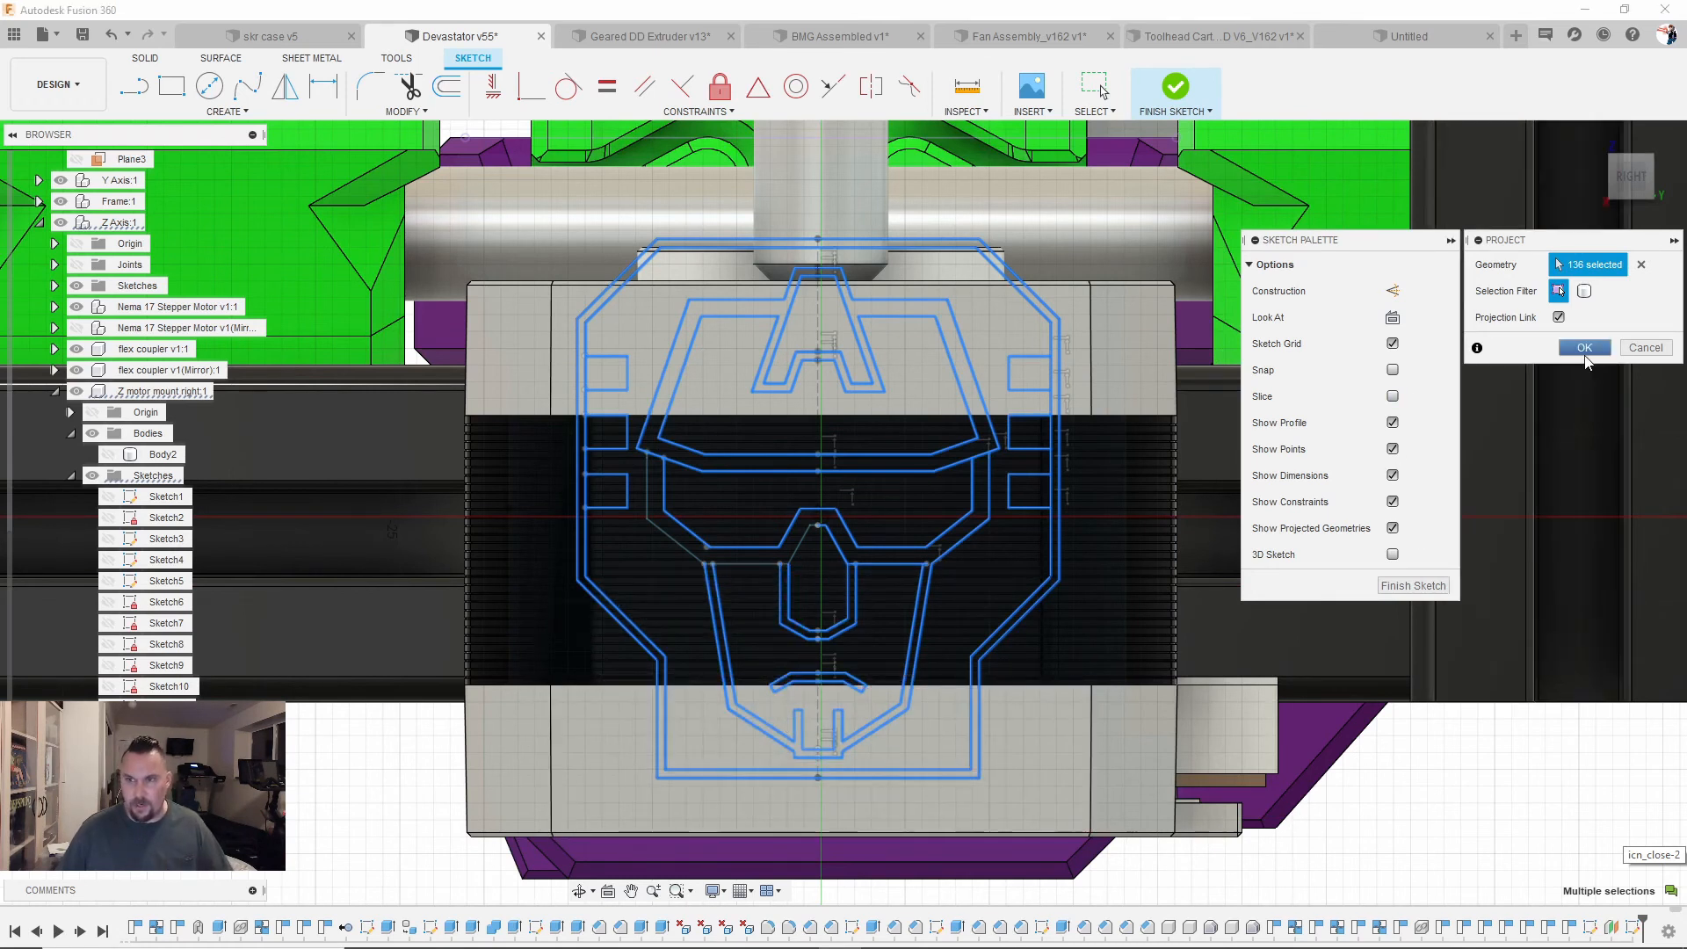
pyautogui.press('Return')
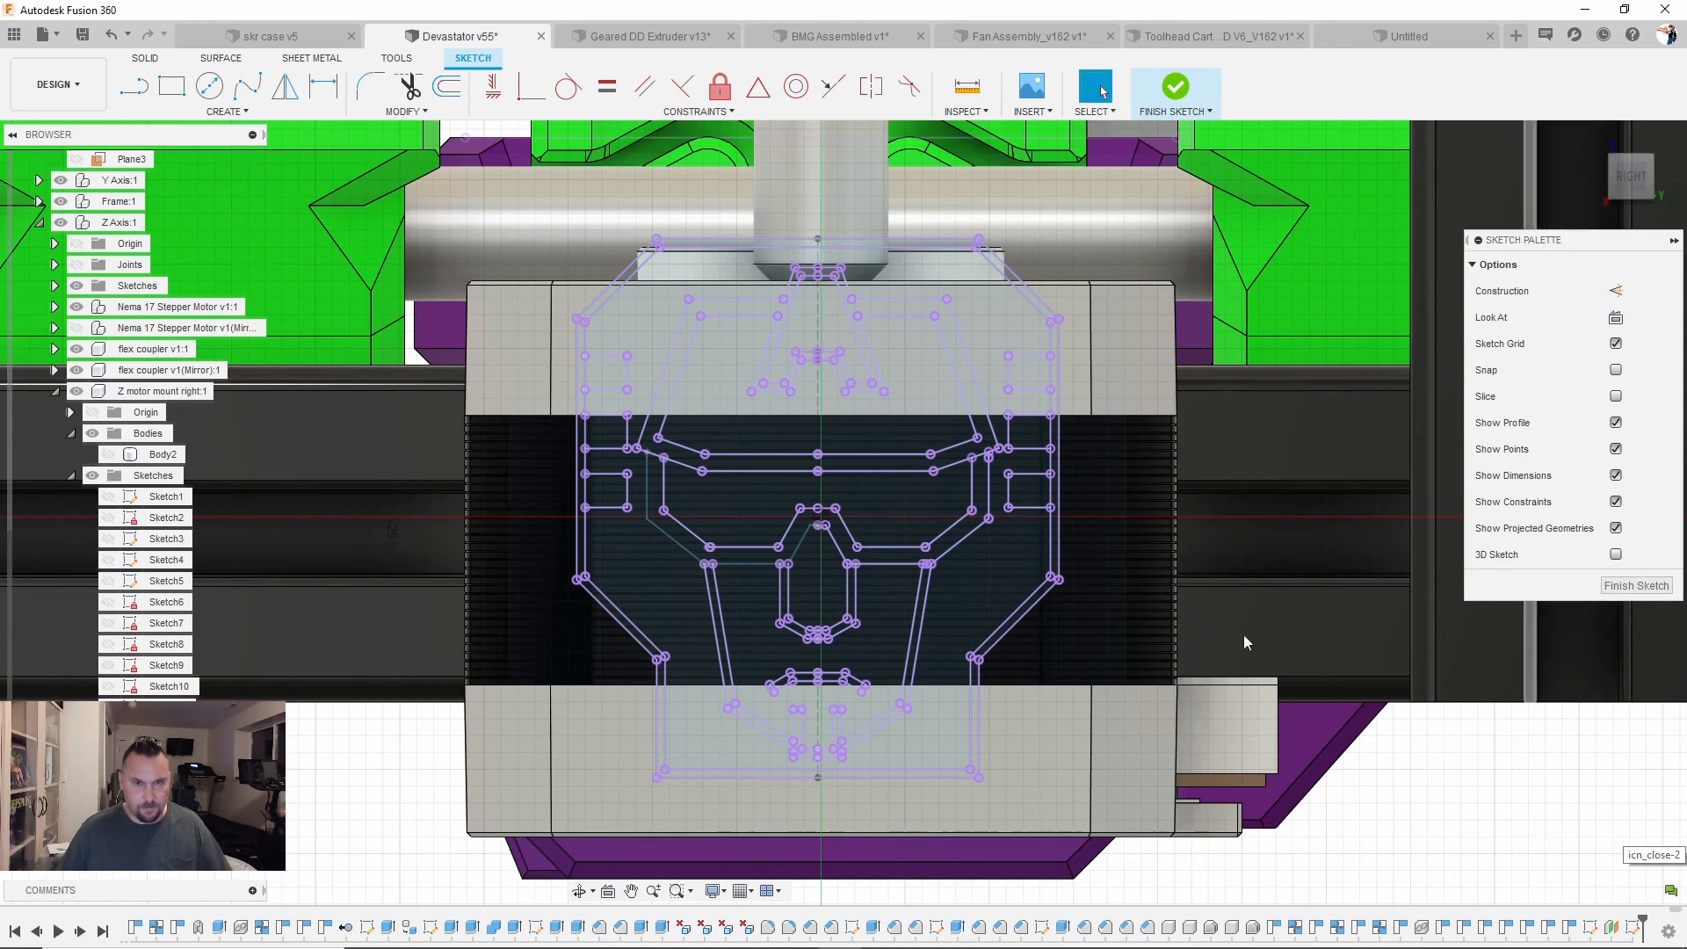
# Step: Select Sketch5, which holds the projected logo, and finish editing the sketch
pyautogui.scroll(3, 160, 458)
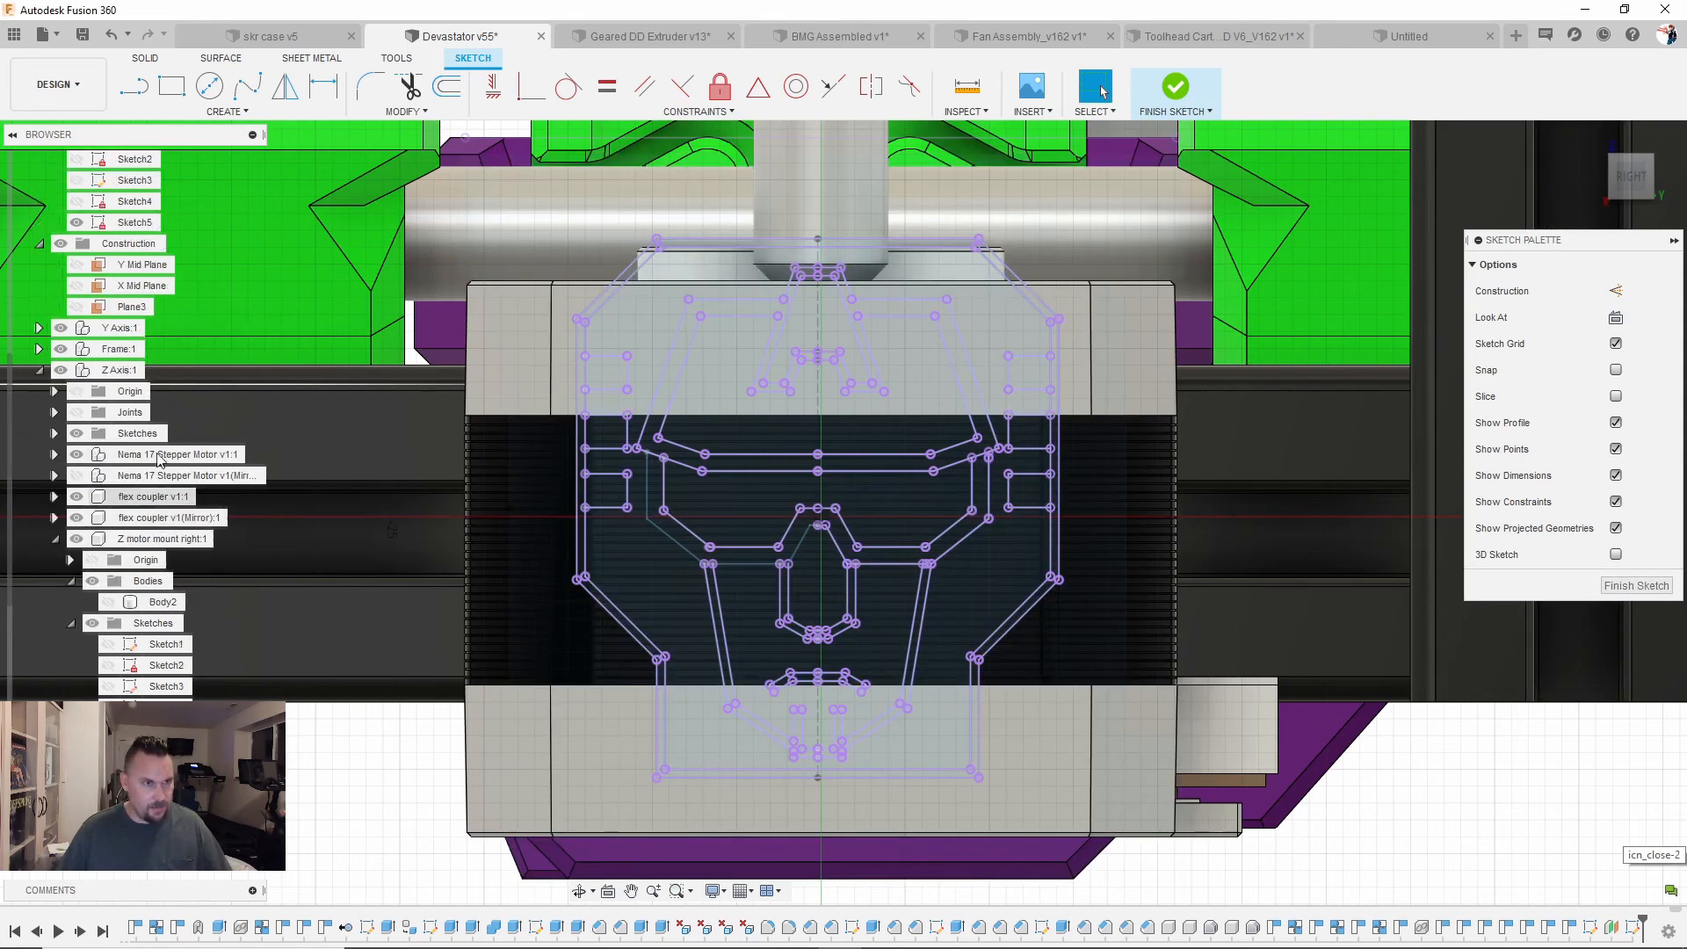
pyautogui.scroll(3, 141, 462)
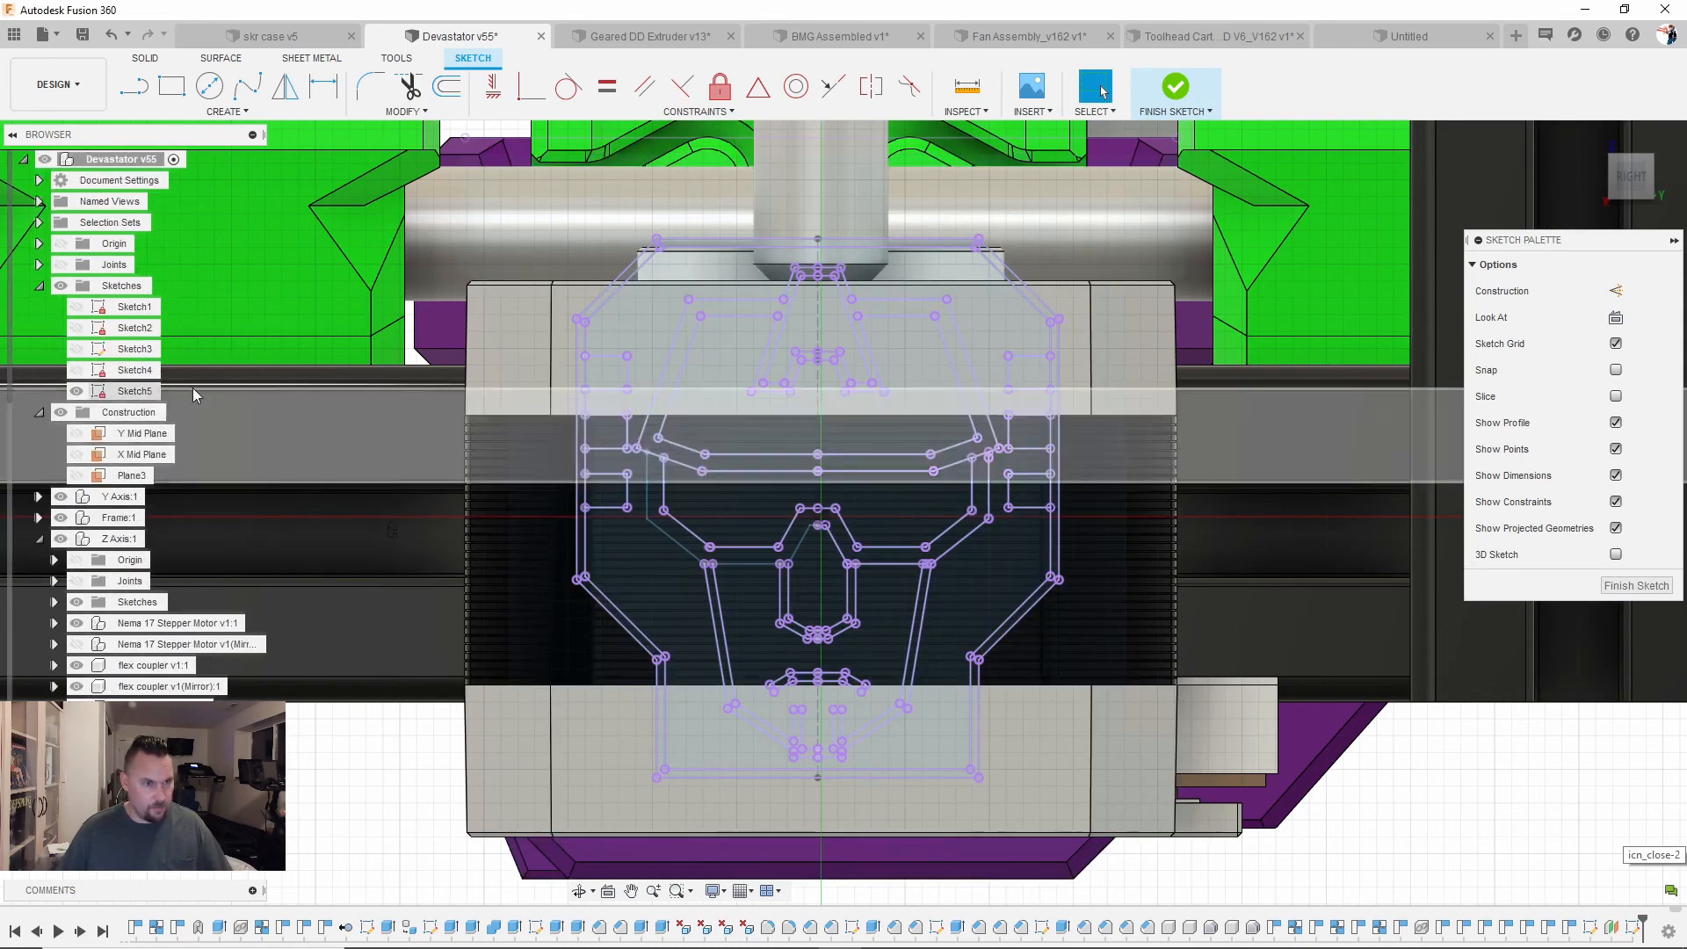
pyautogui.click(110, 393)
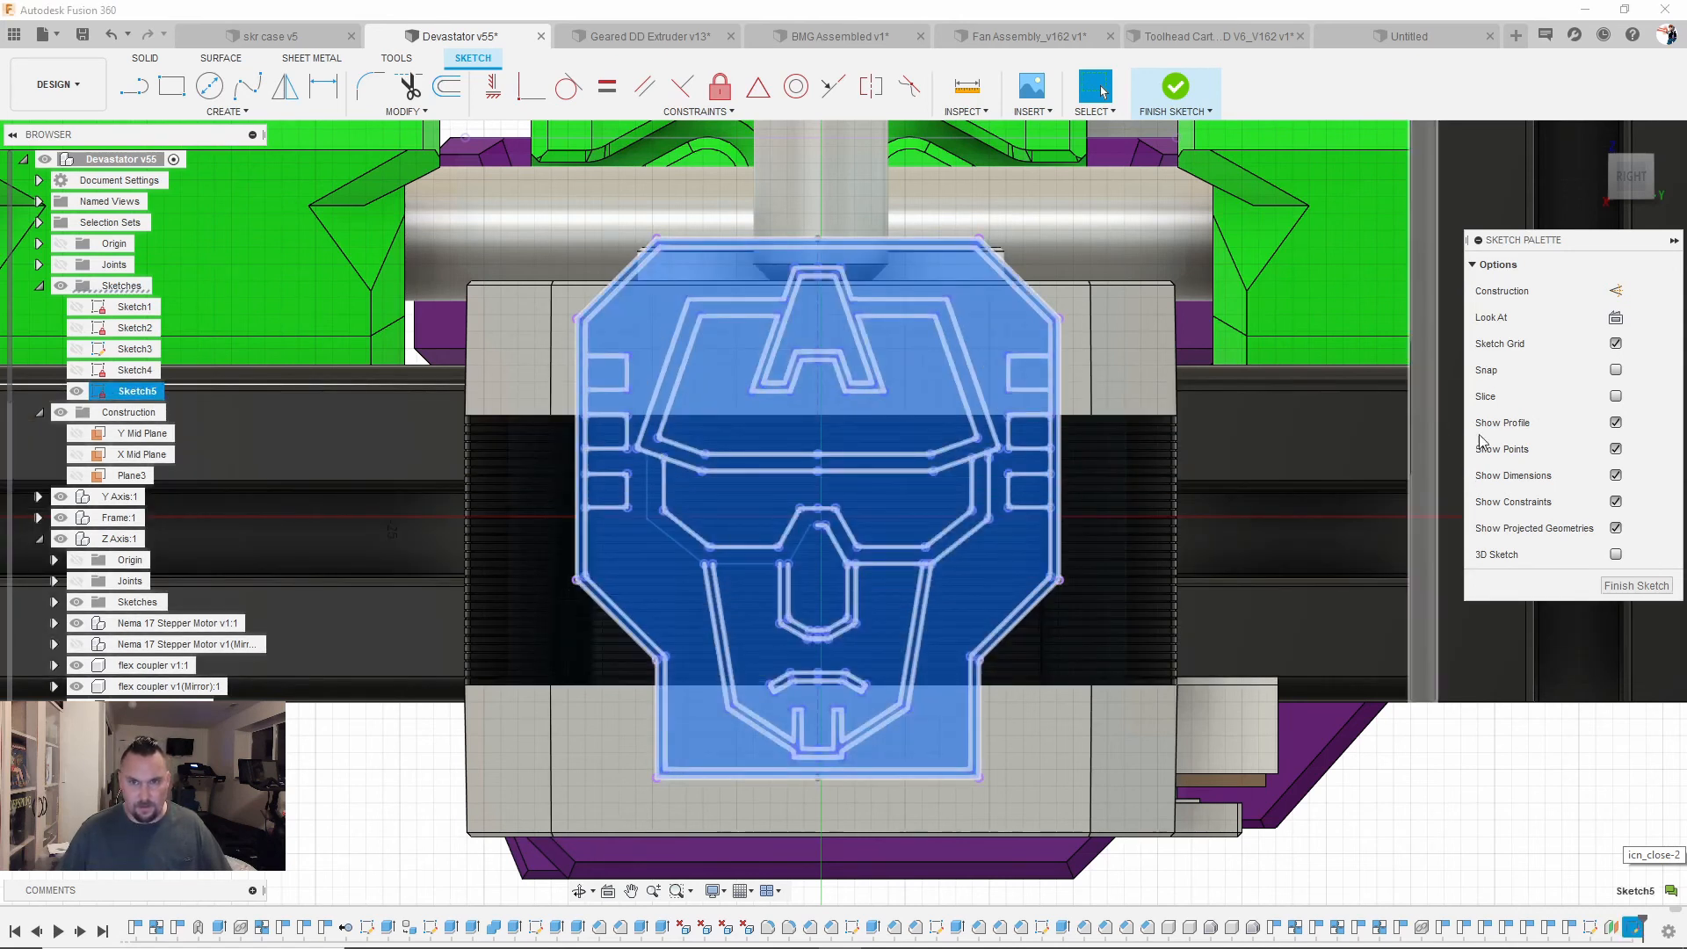
pyautogui.click(1636, 585)
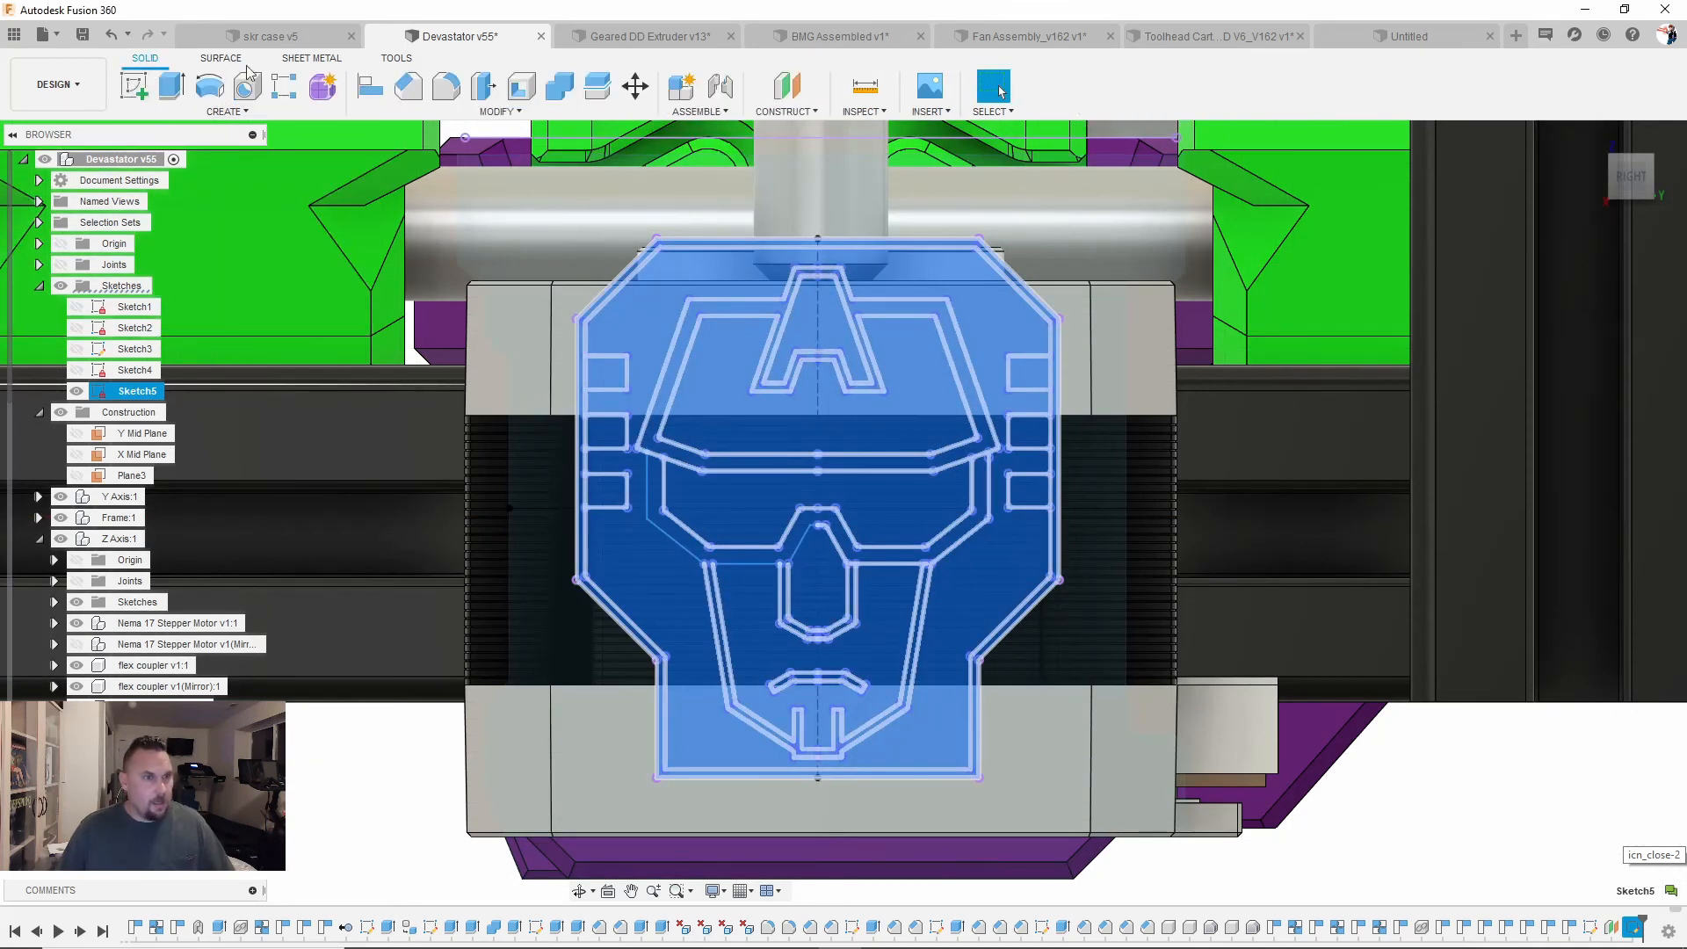
# Step: Export Sketch5 with Export to Origin as an Entire Sketch, saving it as Sketch5.svg in the Devastator folder
pyautogui.click(397, 58)
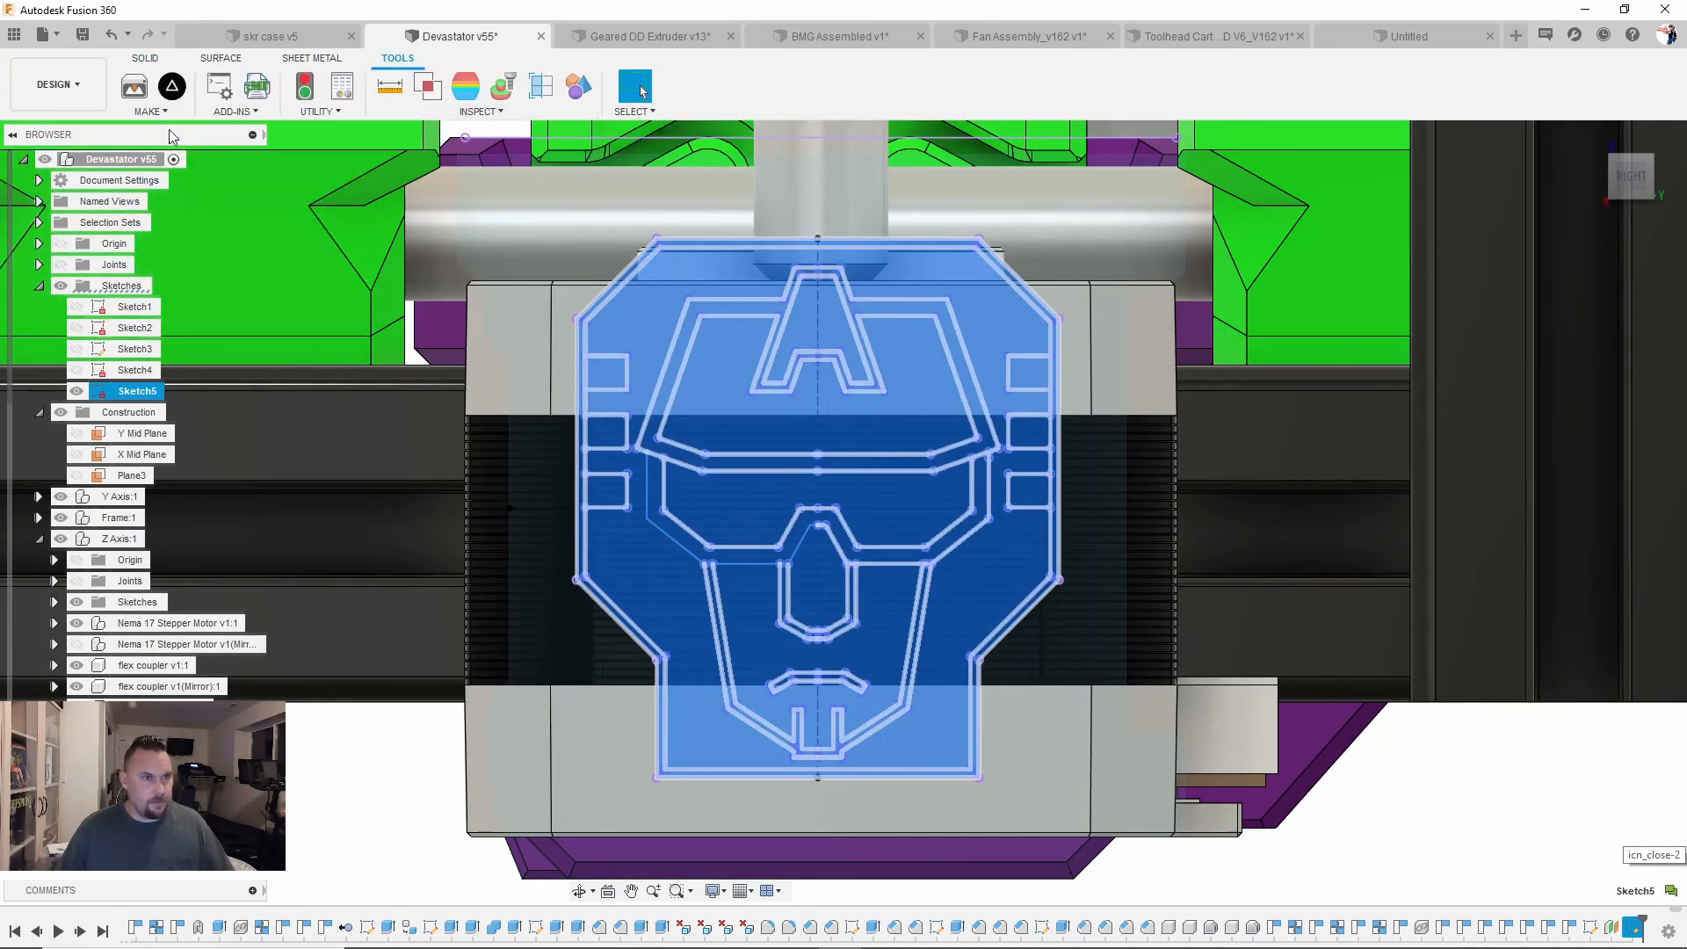
pyautogui.click(172, 88)
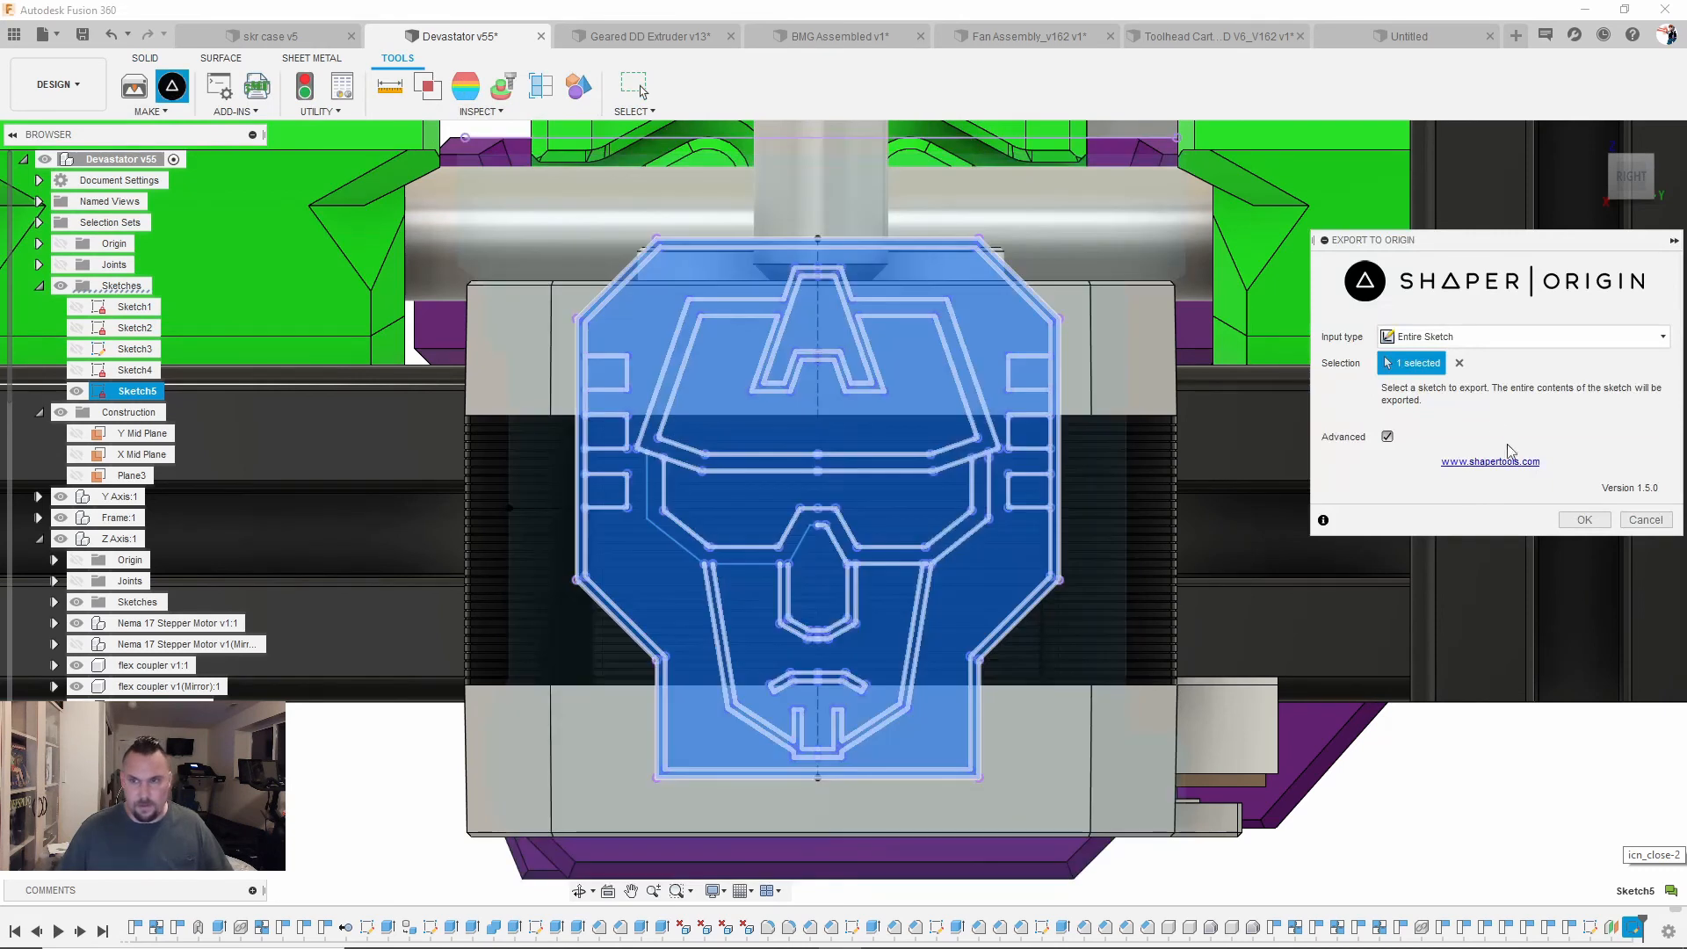
pyautogui.click(1445, 341)
pyautogui.click(1441, 340)
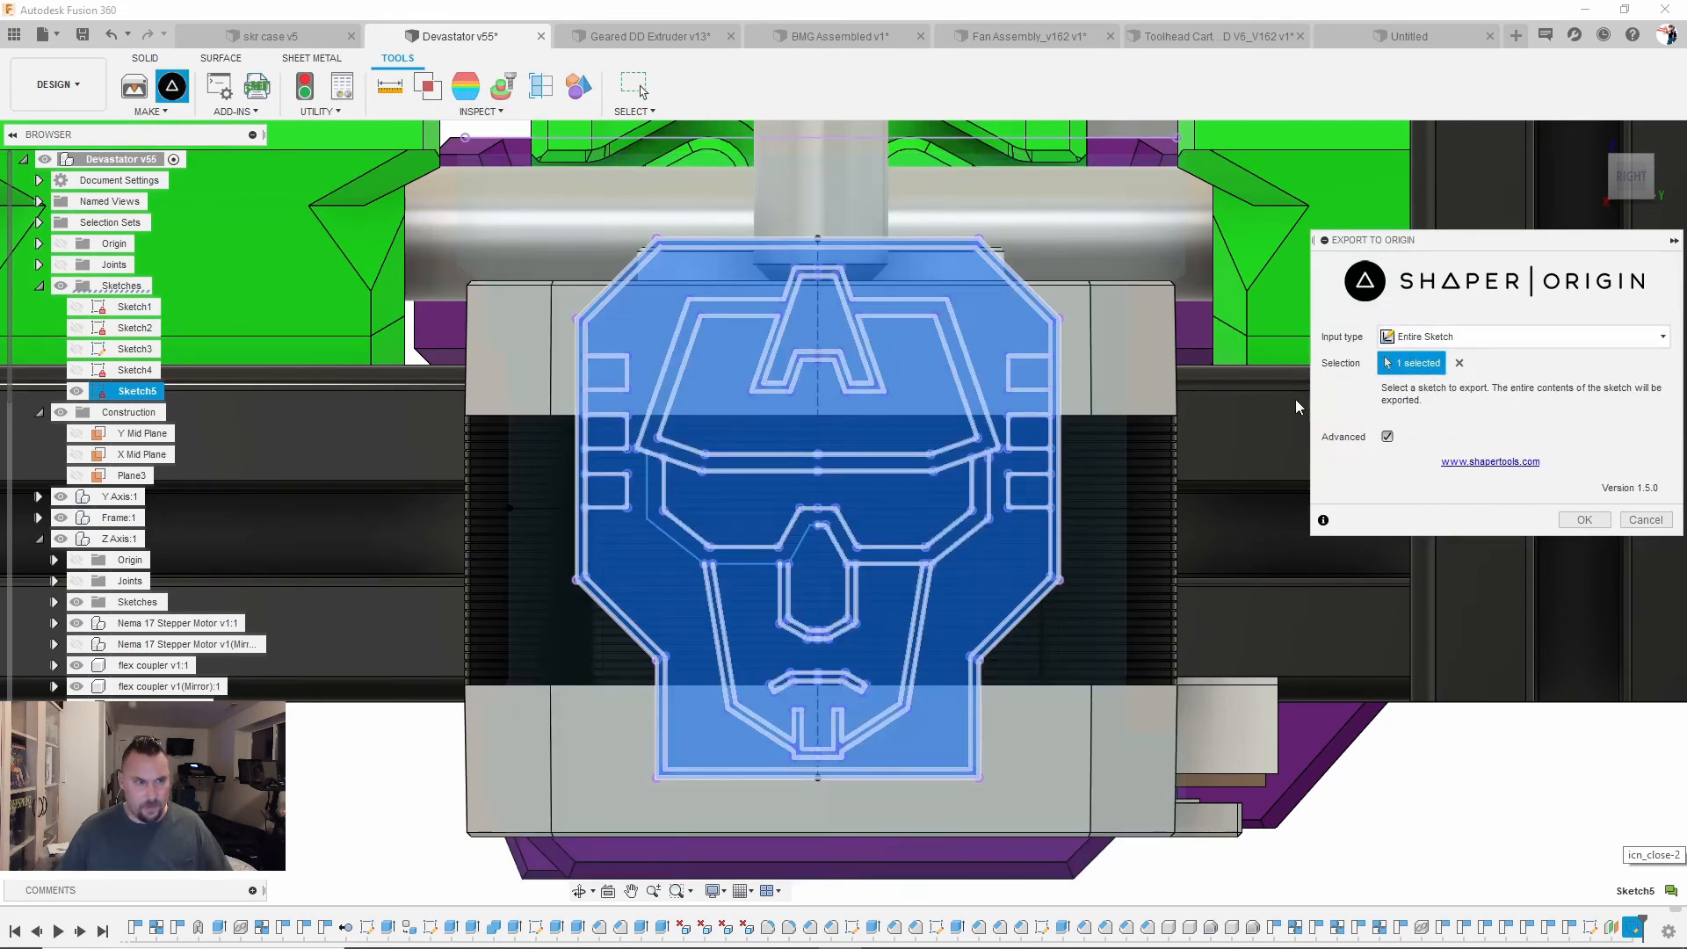
pyautogui.click(1458, 362)
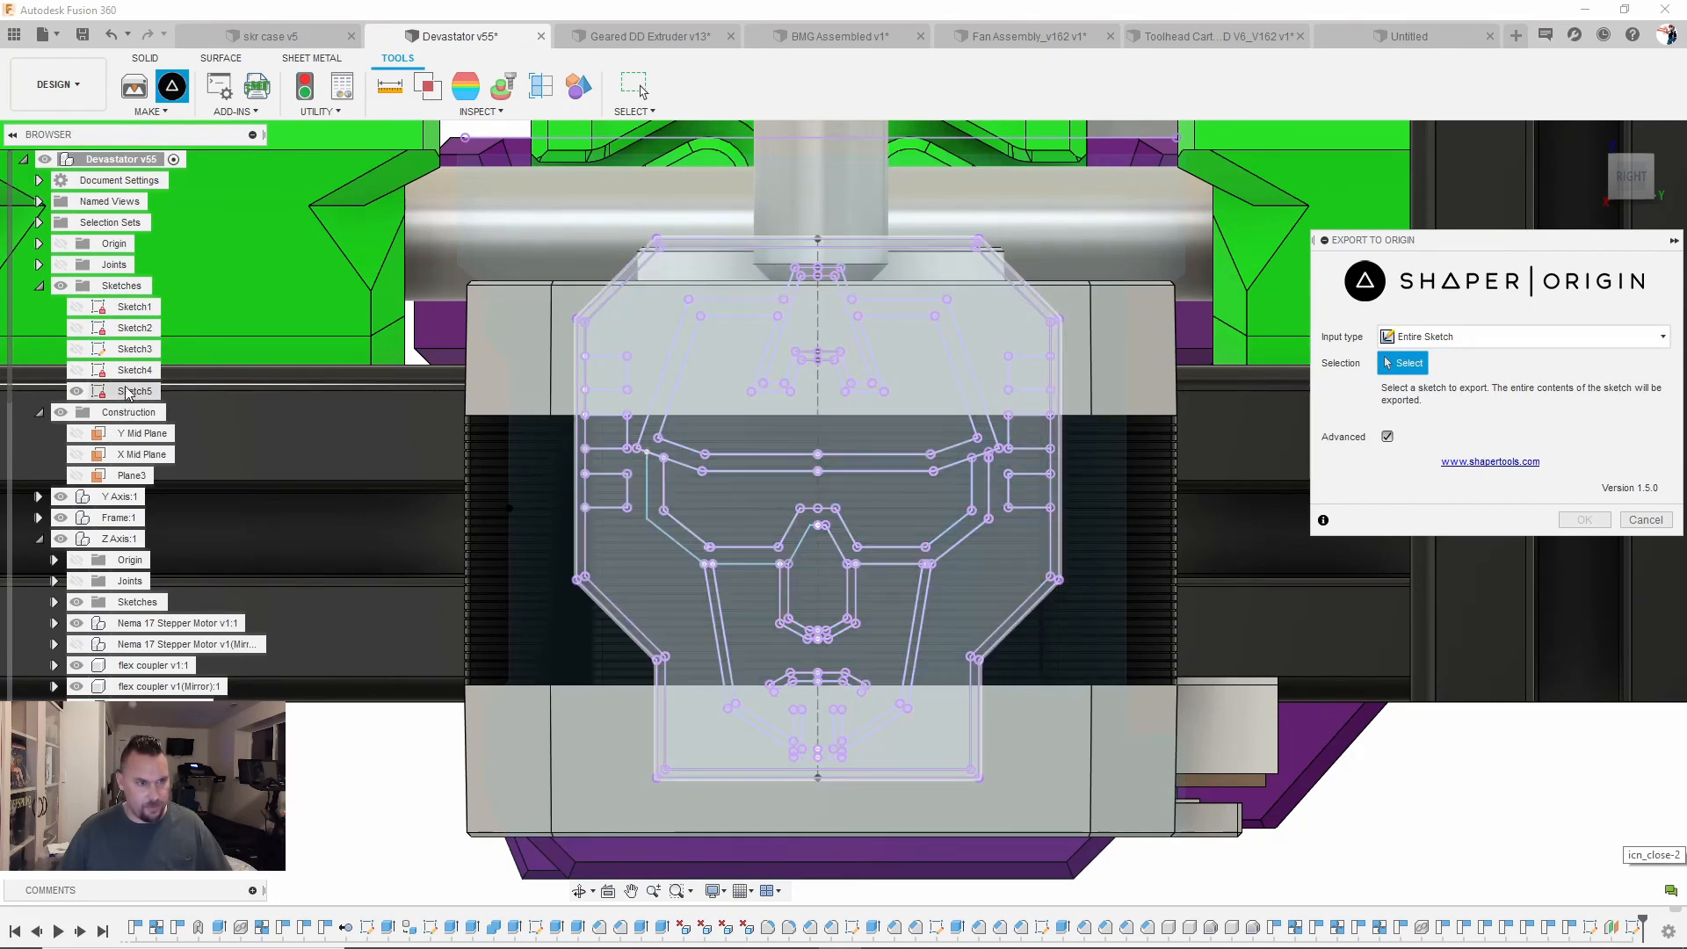
pyautogui.click(125, 391)
pyautogui.click(1584, 519)
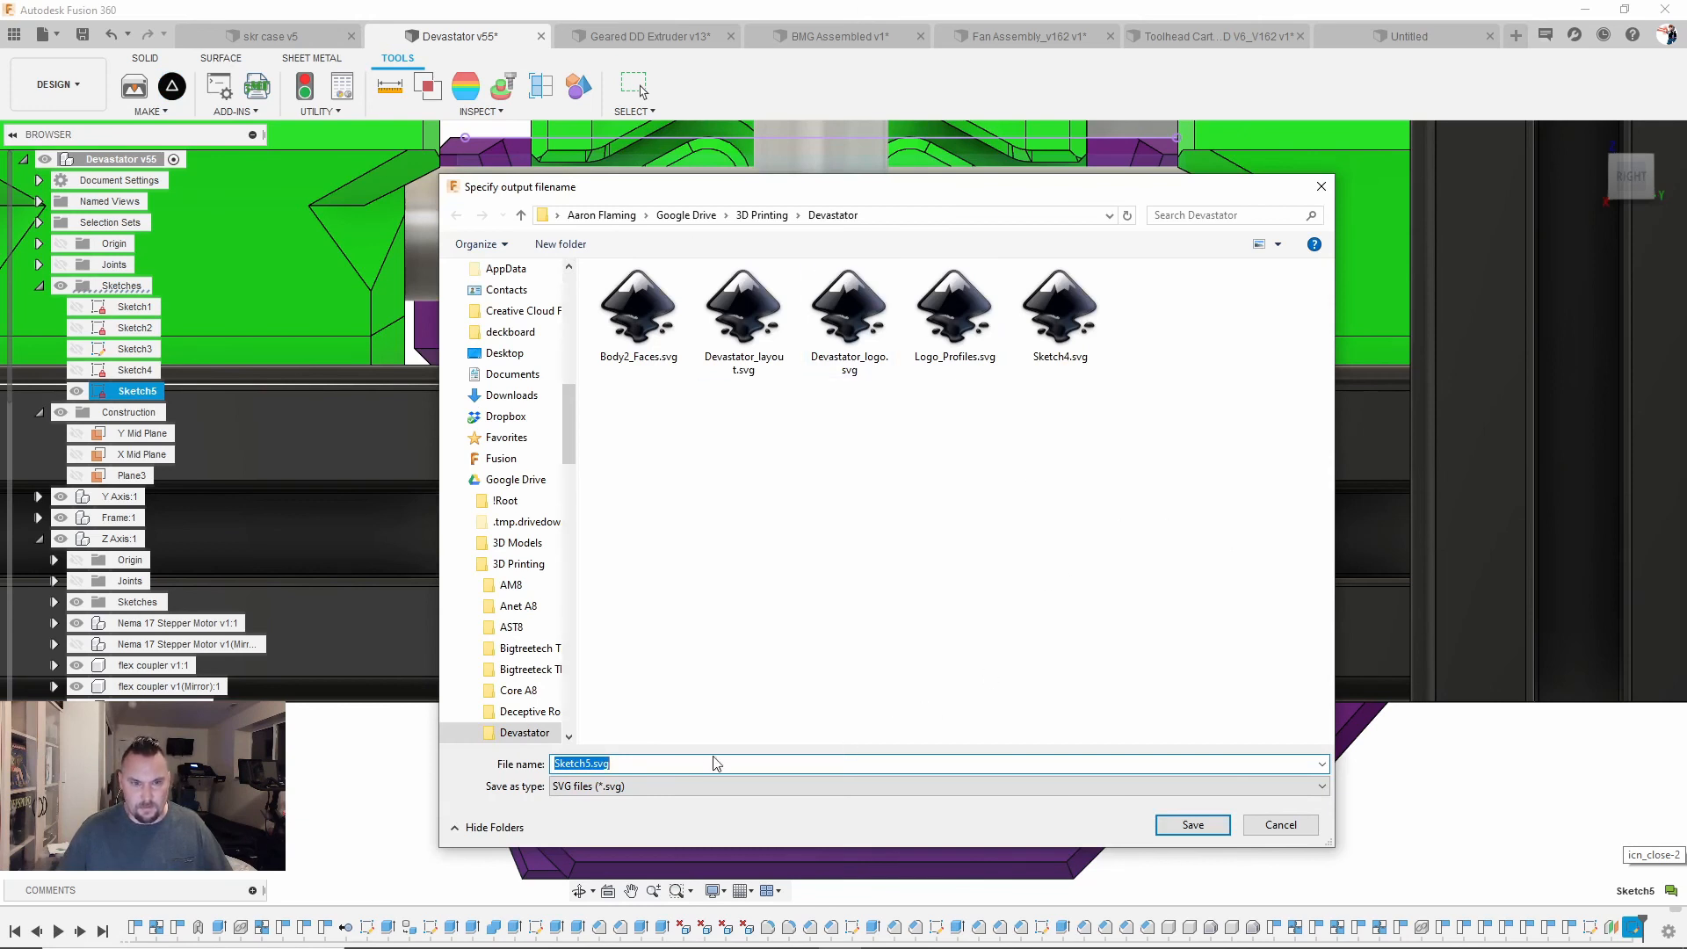
pyautogui.click(1194, 830)
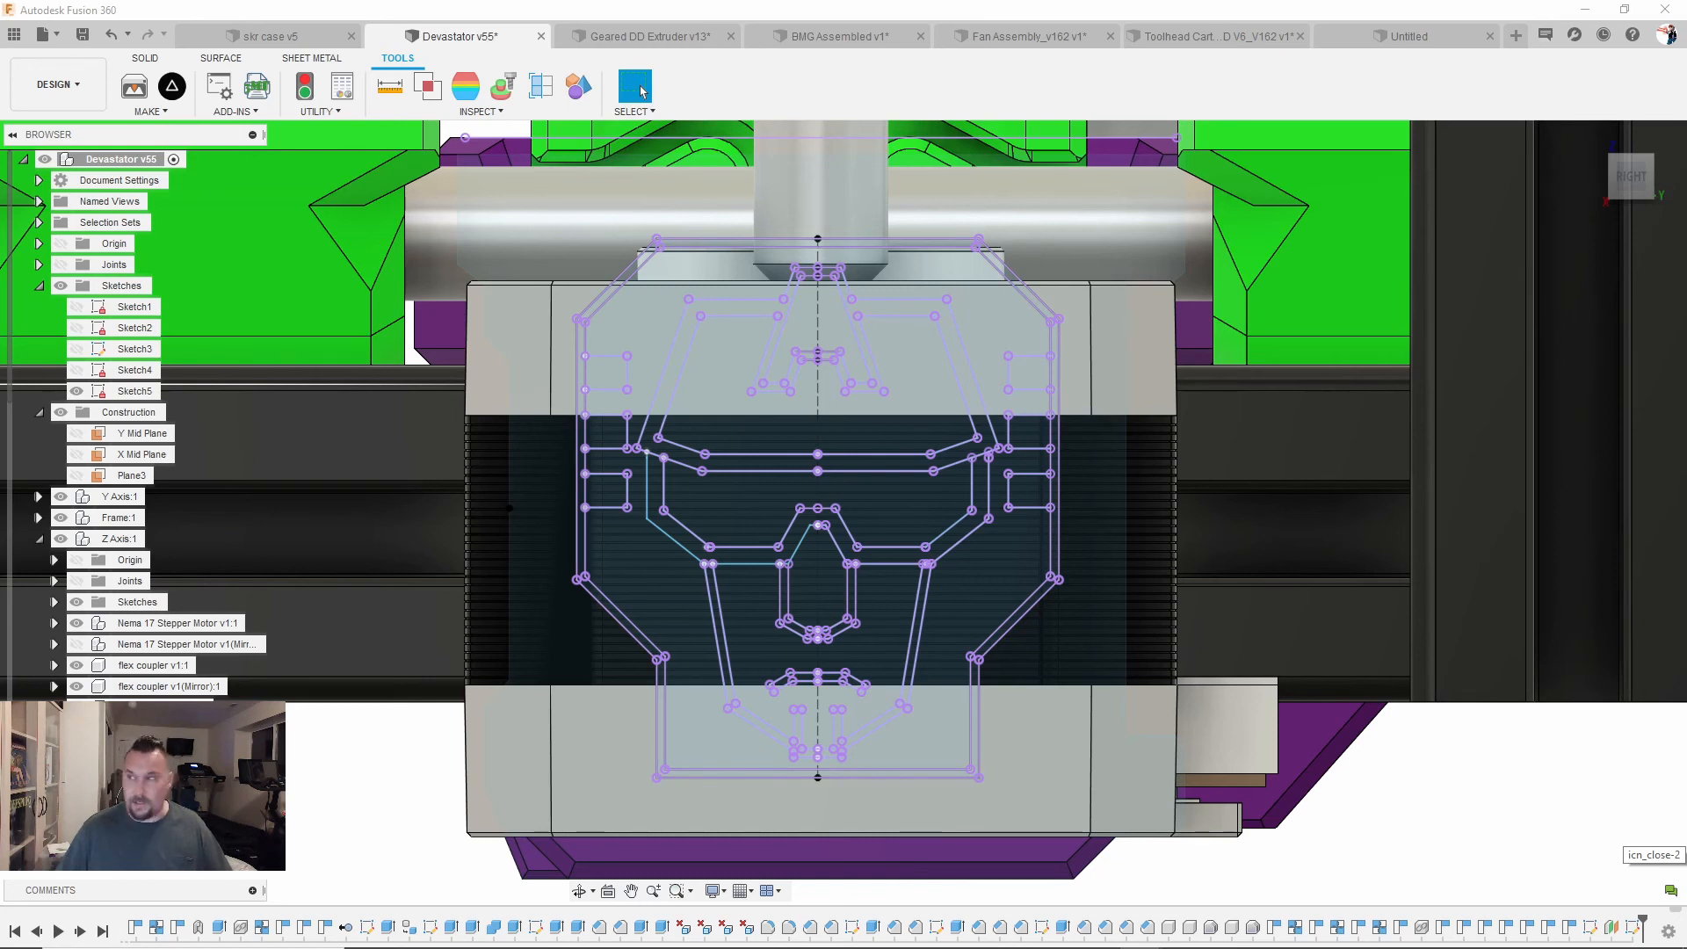
# Step: Bring the exported Sketch5.svg in the Inkscape window over the model and examine its outlines
pyautogui.moveTo(1686, 202)
pyautogui.mouseDown()
pyautogui.moveTo(1163, 147)
pyautogui.moveTo(913, 179)
pyautogui.mouseUp()
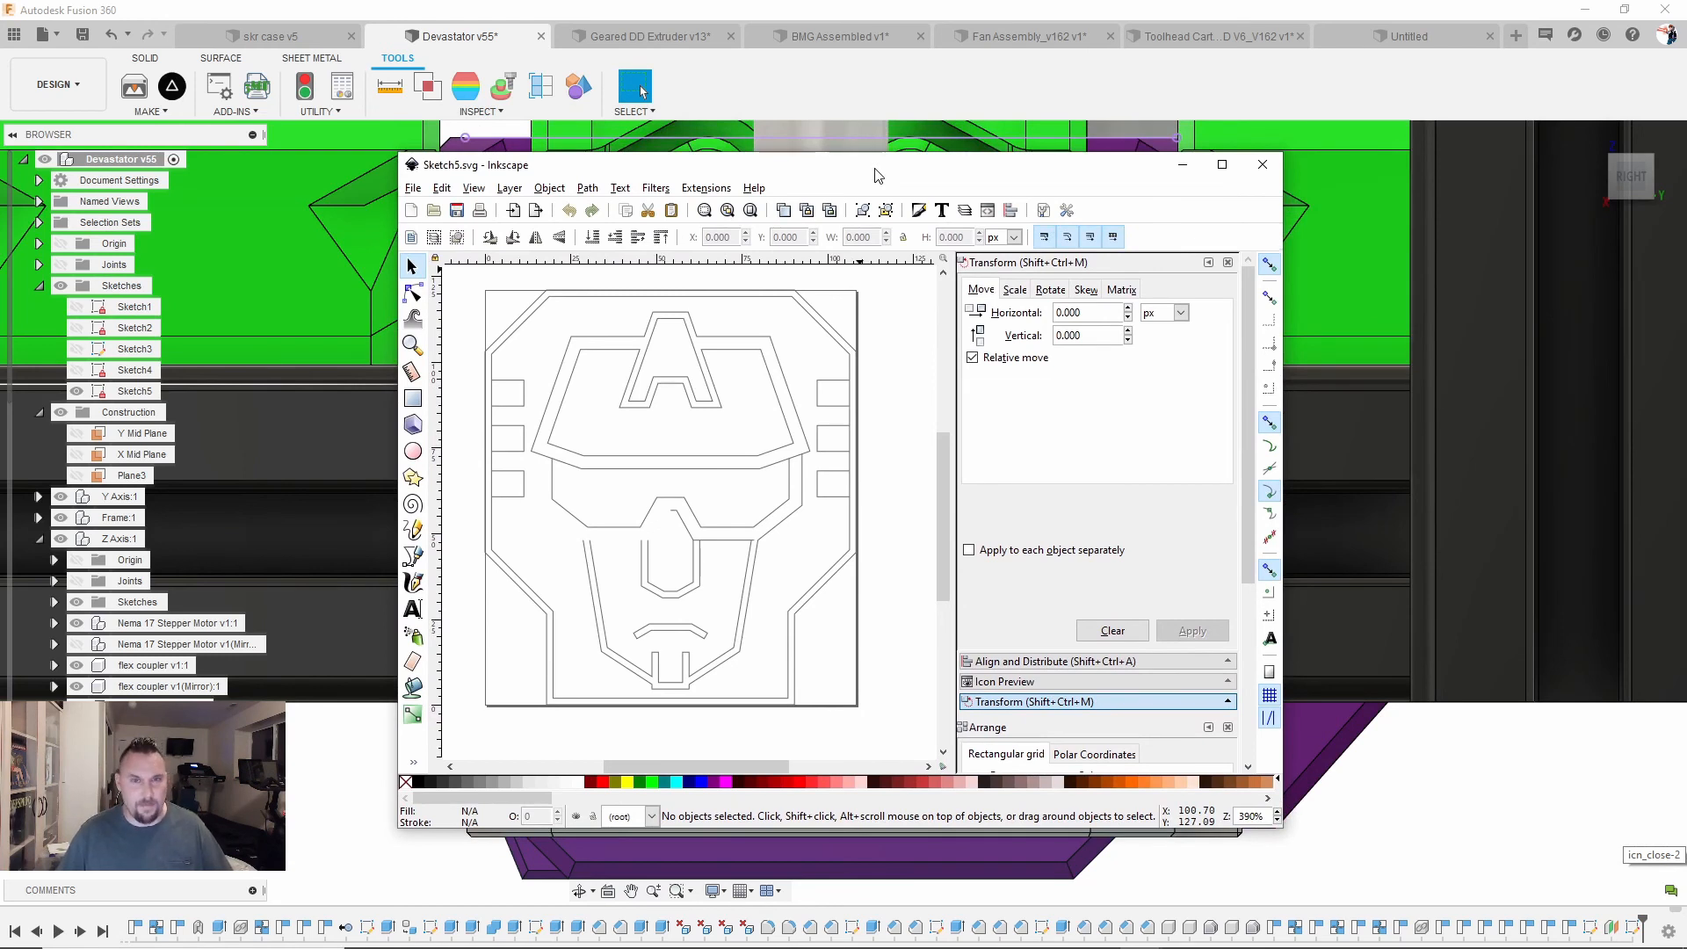
pyautogui.moveTo(875, 176)
pyautogui.mouseDown()
pyautogui.moveTo(864, 165)
pyautogui.moveTo(894, 178)
pyautogui.mouseUp()
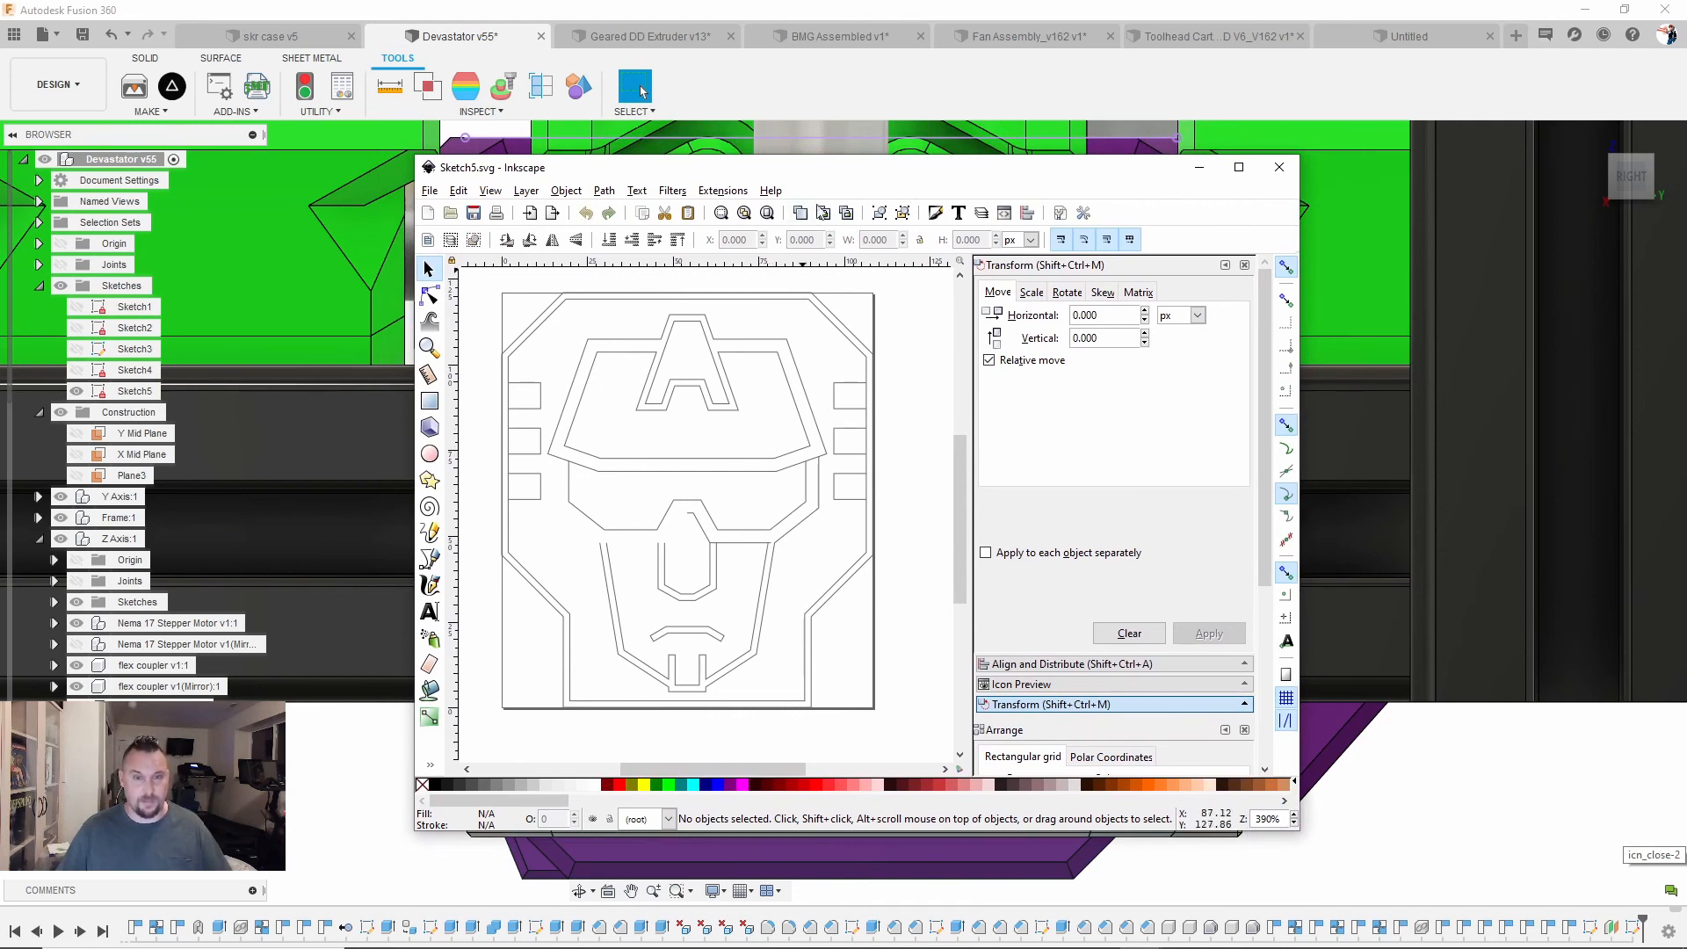
pyautogui.moveTo(809, 180); pyautogui.dragTo(924, 151)
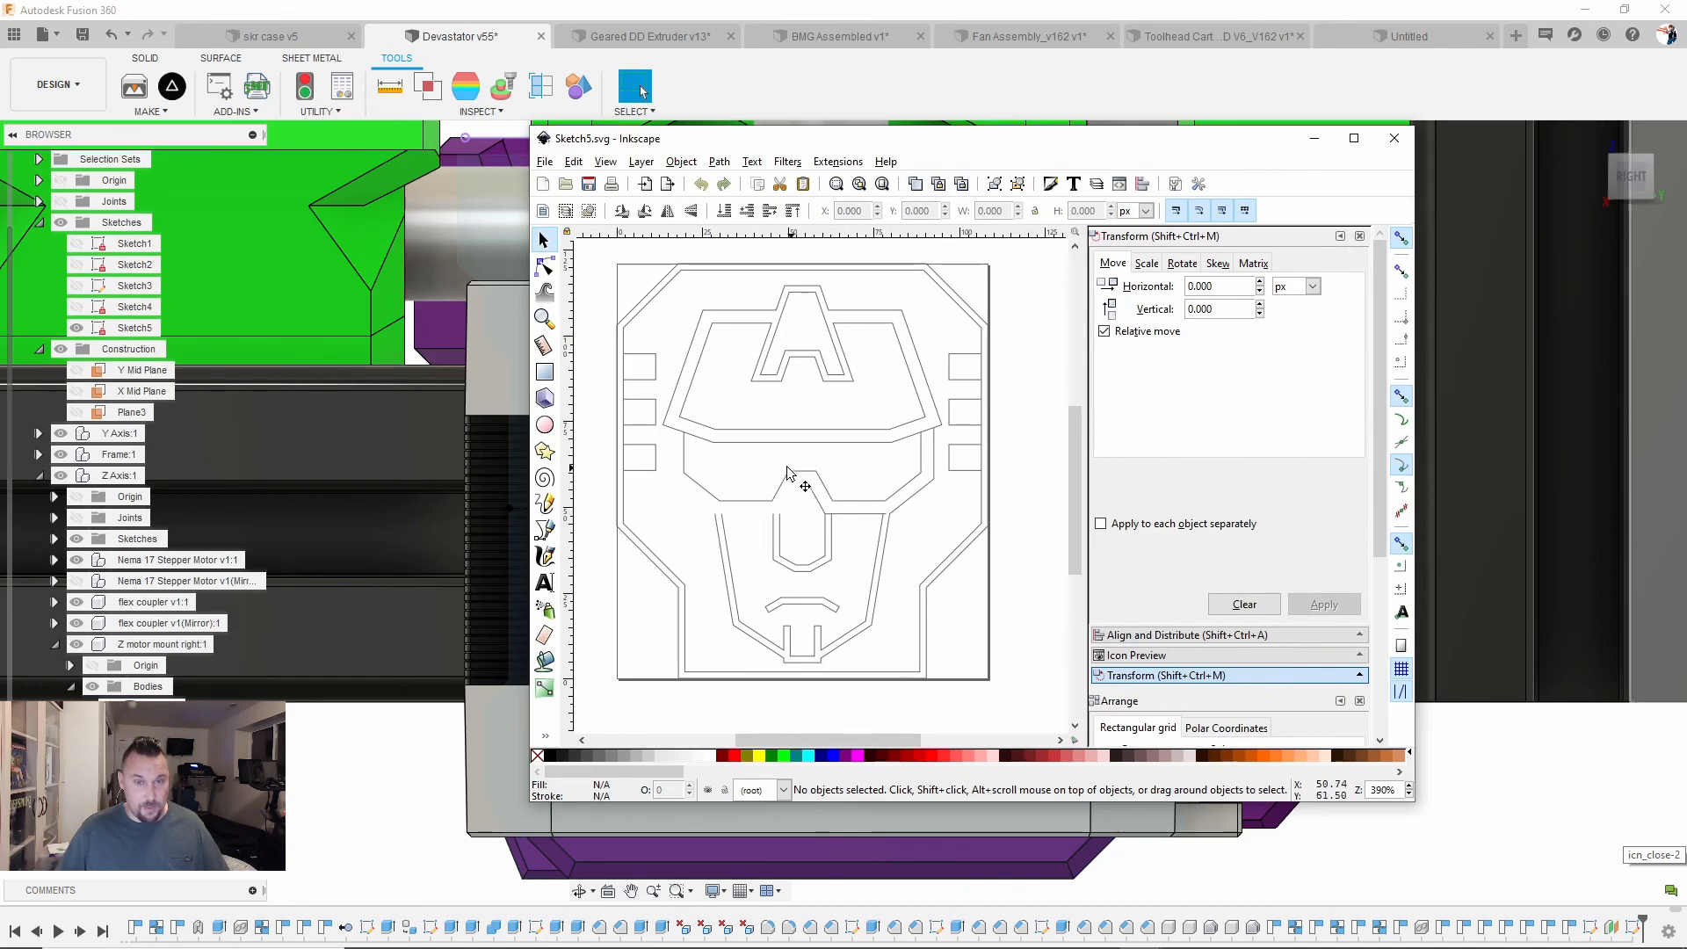